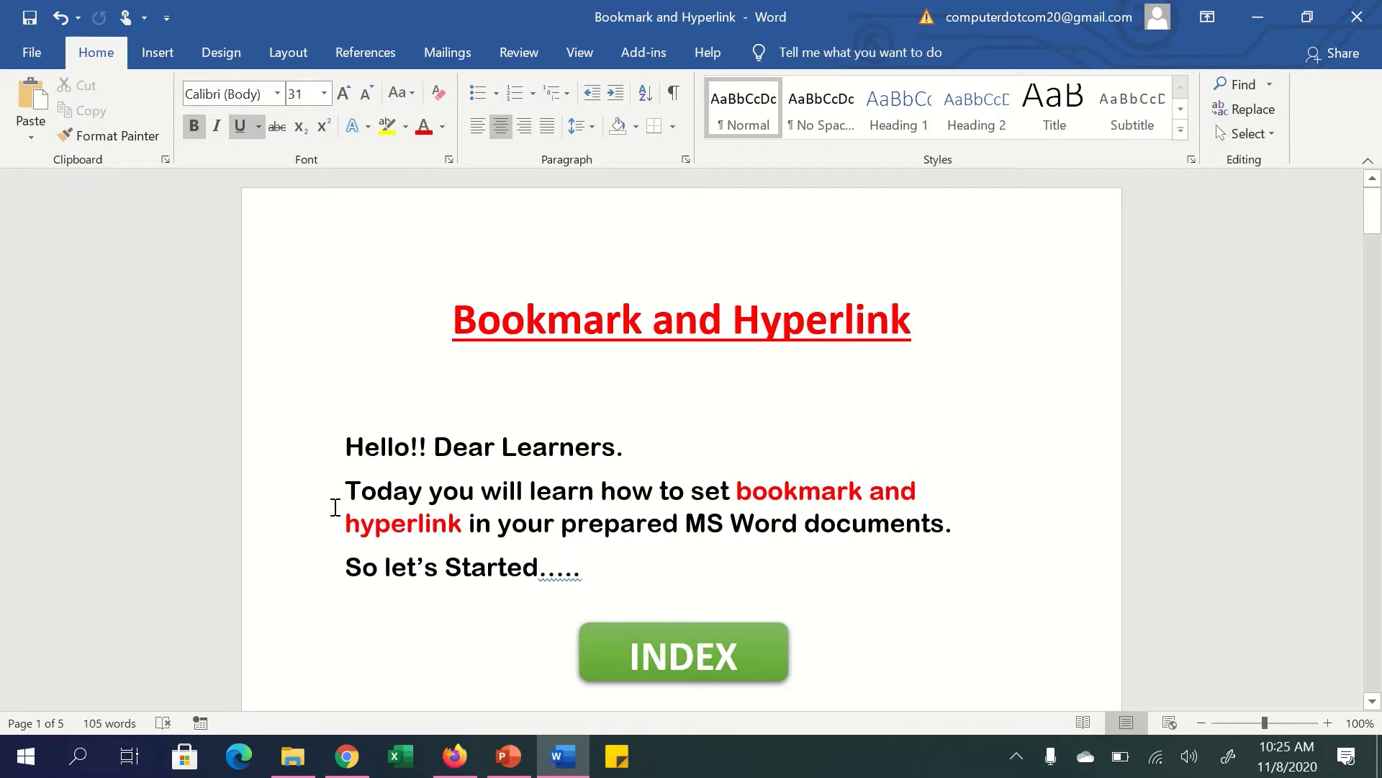
Review the introductory paragraphs and the Page 1: Text/ Image heading.
left_click_drag(347, 493, 925, 561)
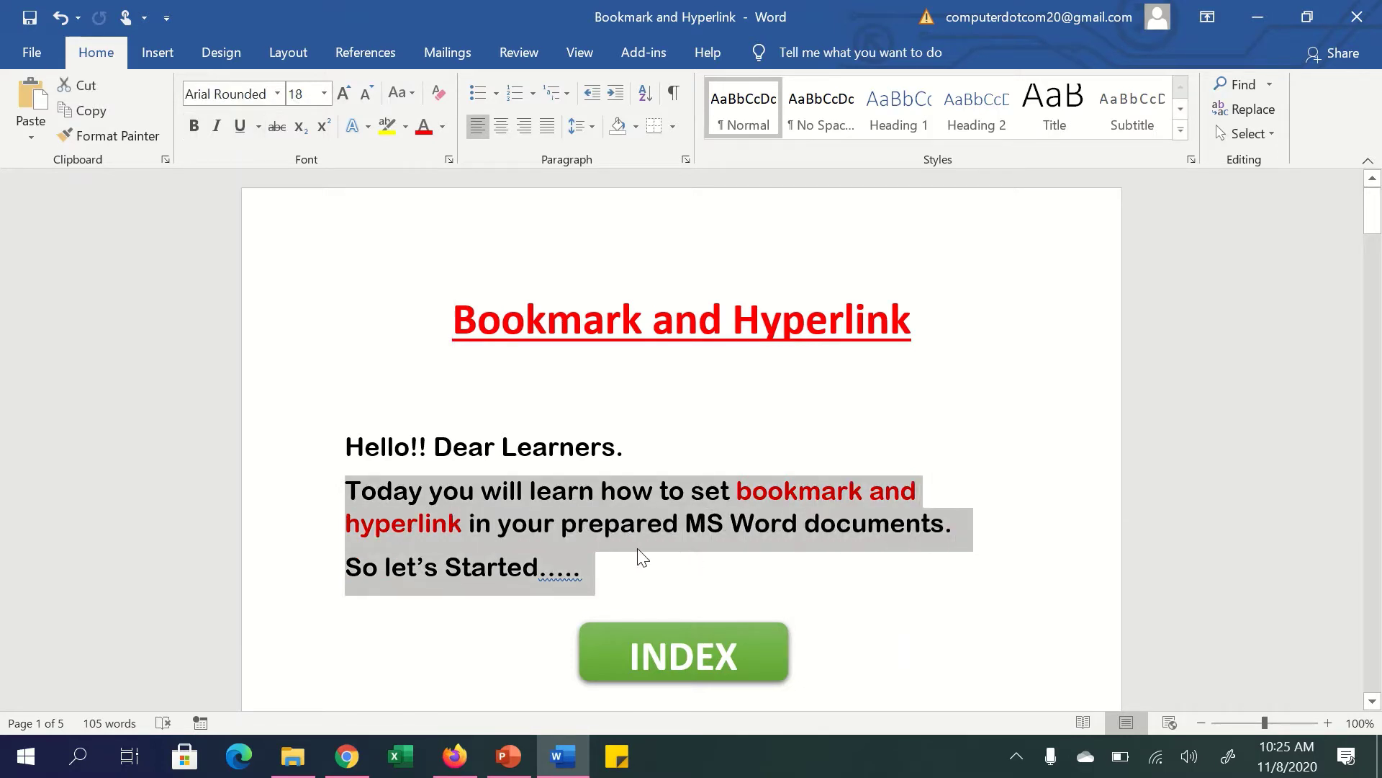
left_click(626, 565)
scroll(632, 562, "down", 2)
scroll(633, 555, "down", 3)
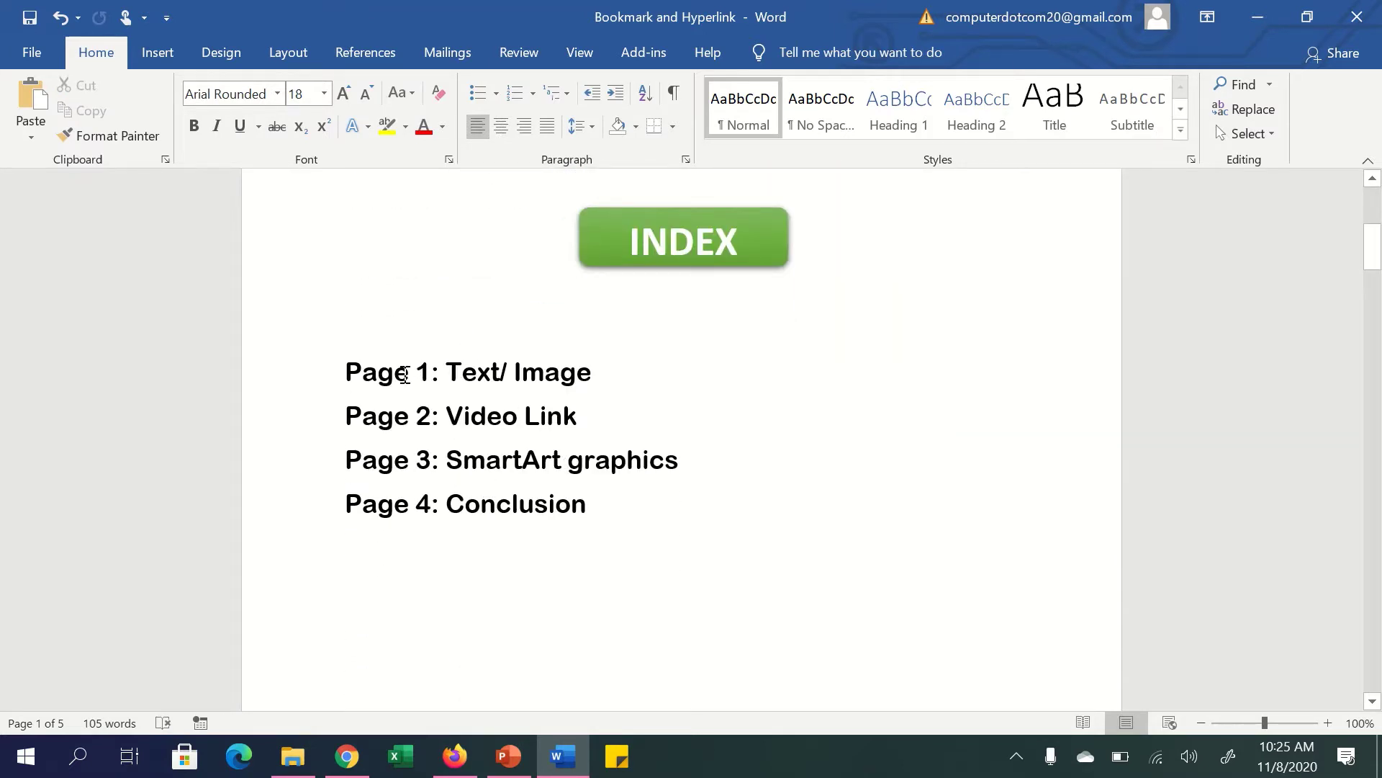
scroll(487, 525, "down", 1)
scroll(488, 525, "down", 4)
scroll(617, 423, "down", 4)
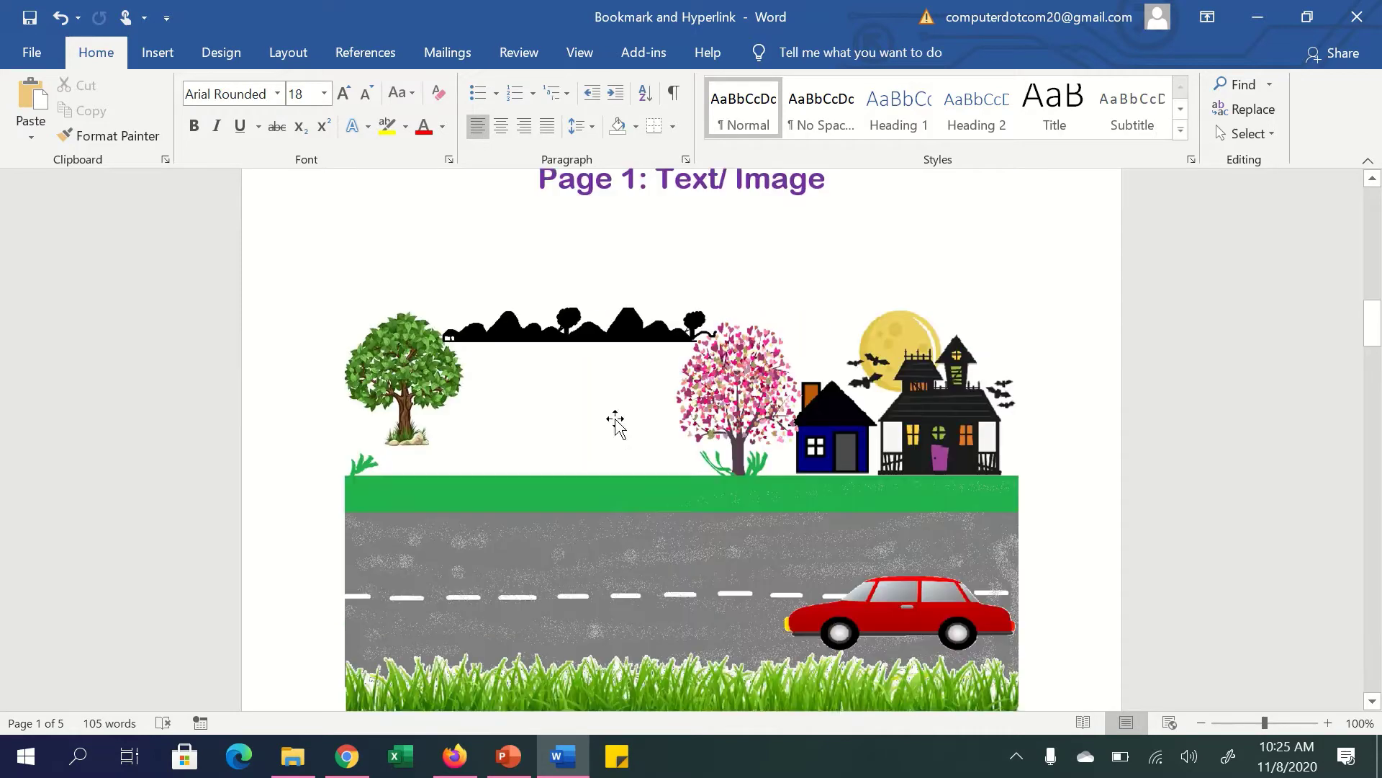
scroll(587, 353, "up", 2)
left_click_drag(538, 324, 833, 330)
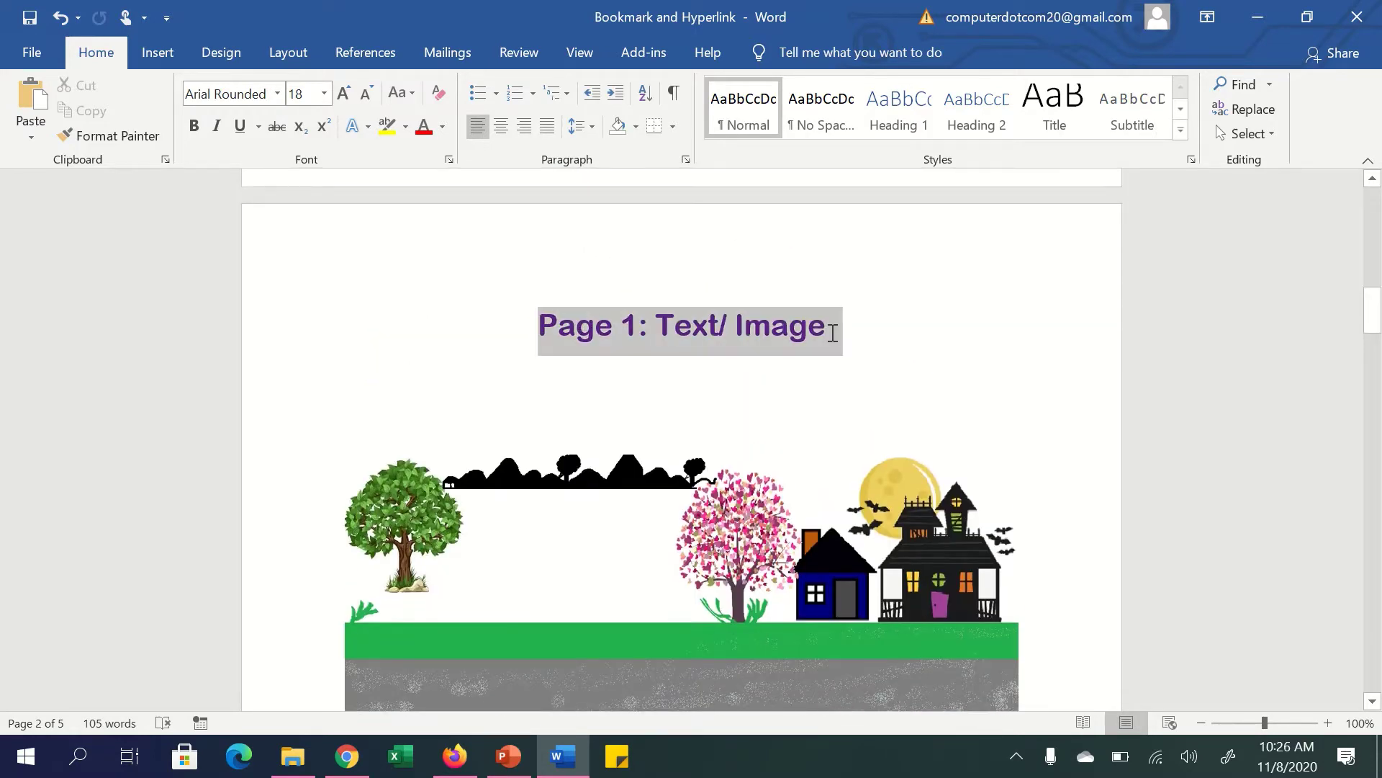
scroll(669, 408, "down", 3)
scroll(669, 408, "down", 5)
scroll(657, 401, "down", 4)
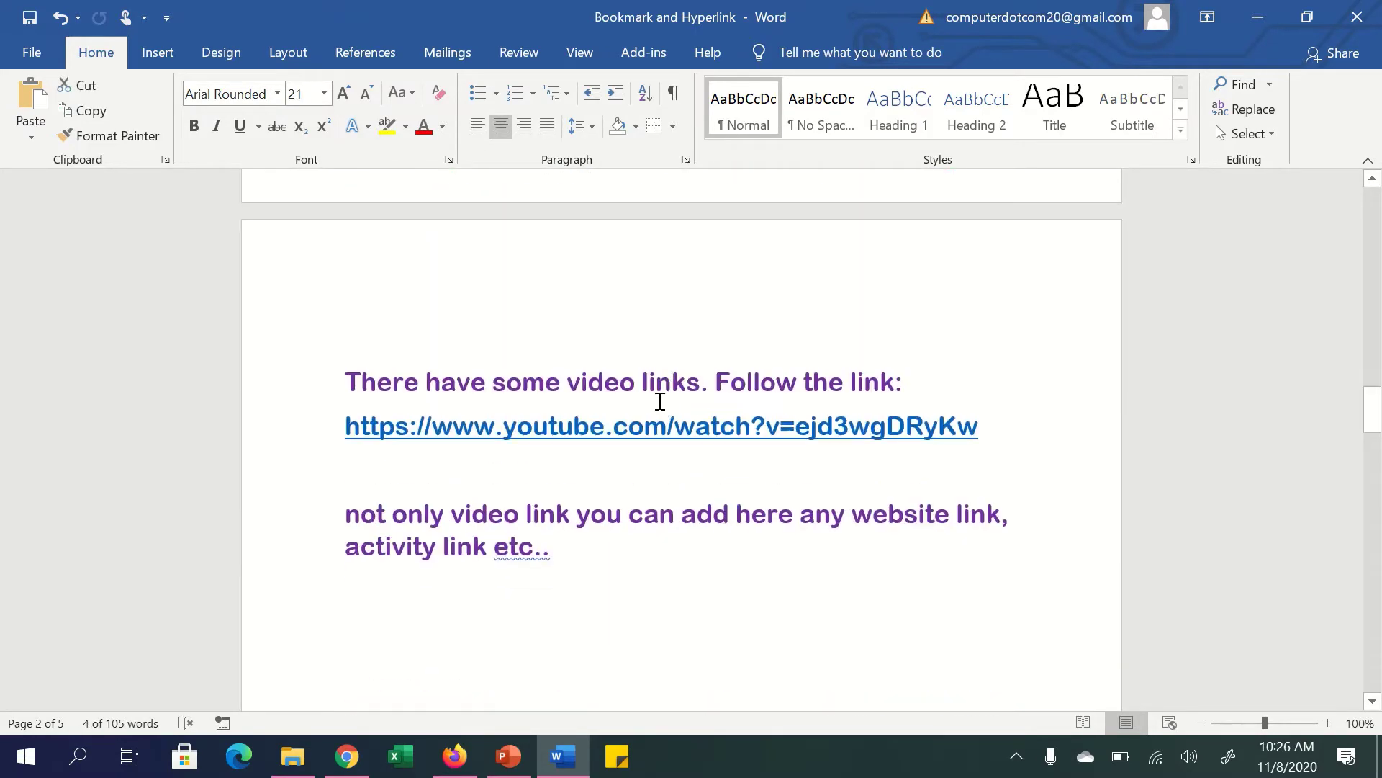
scroll(612, 253, "up", 3)
Insert a blank line above the Page 2 heading, then review the Page 2 and Page 3: SmartArt graphics headings.
left_click(611, 248)
key("Return")
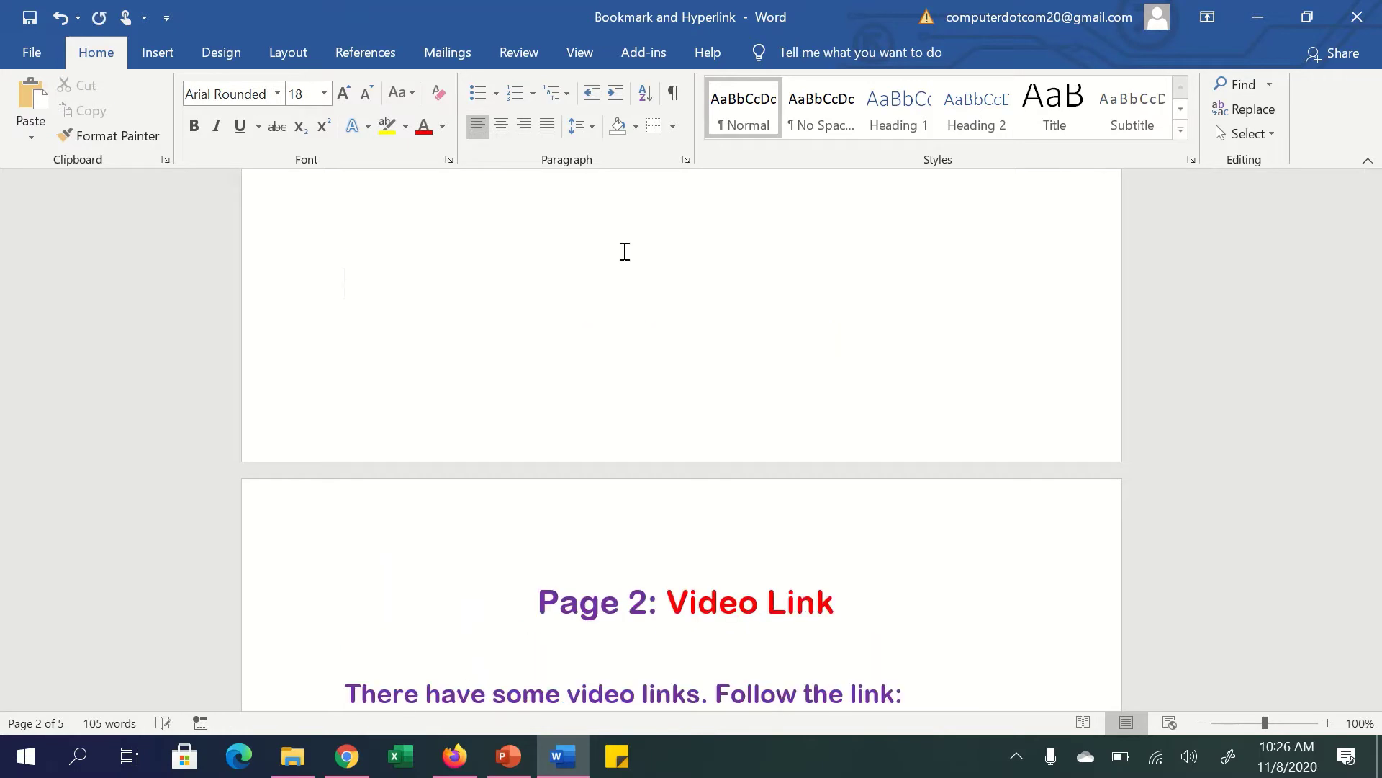
scroll(701, 404, "down", 3)
left_click_drag(536, 353, 901, 356)
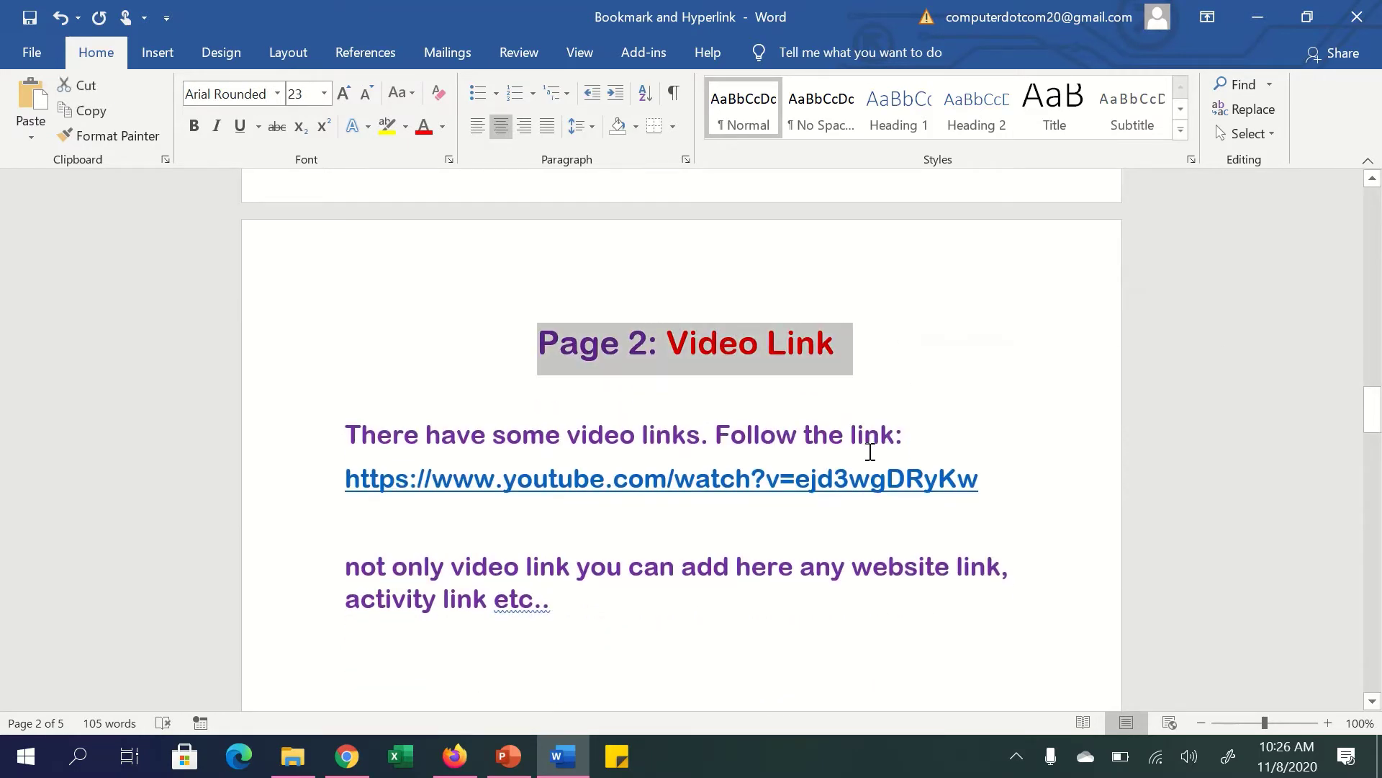
scroll(864, 457, "down", 5)
scroll(864, 456, "down", 4)
scroll(864, 457, "down", 1)
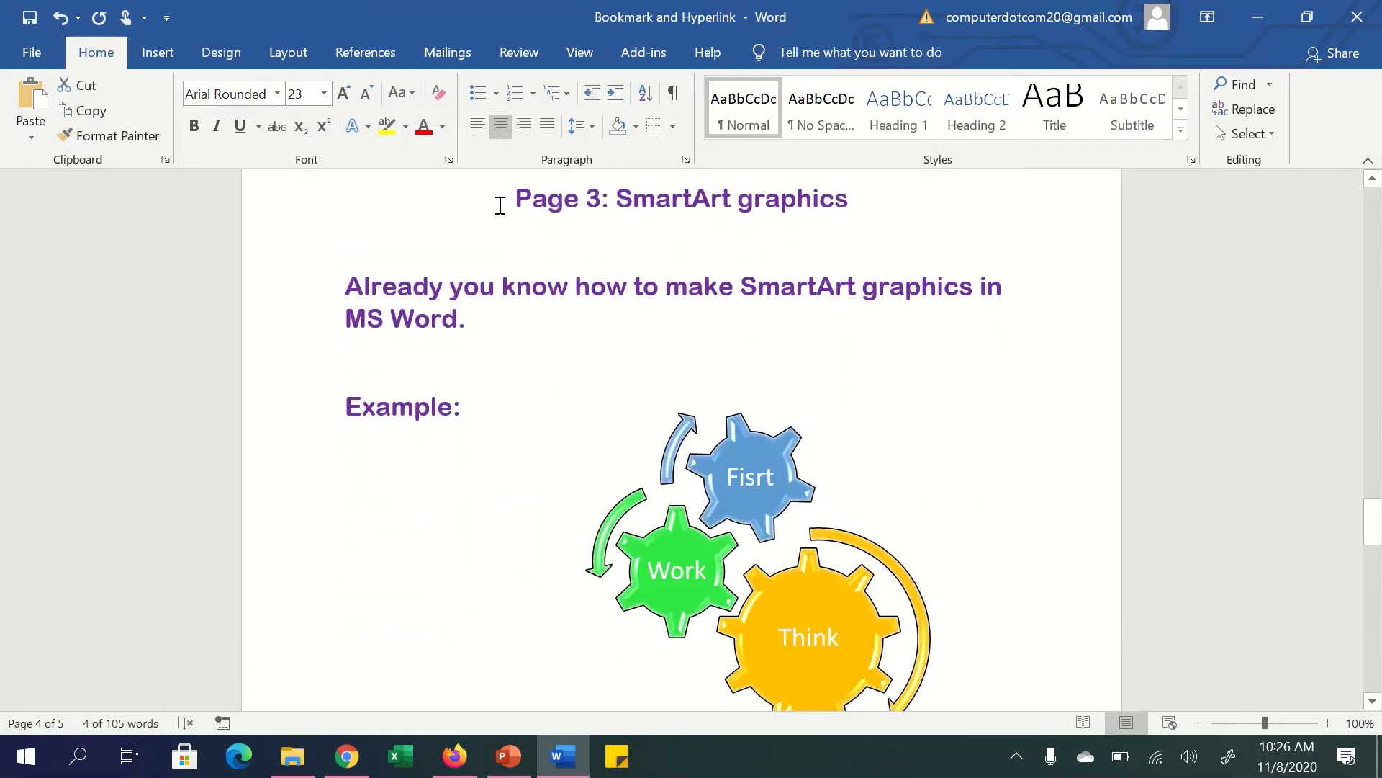
left_click_drag(500, 206, 867, 224)
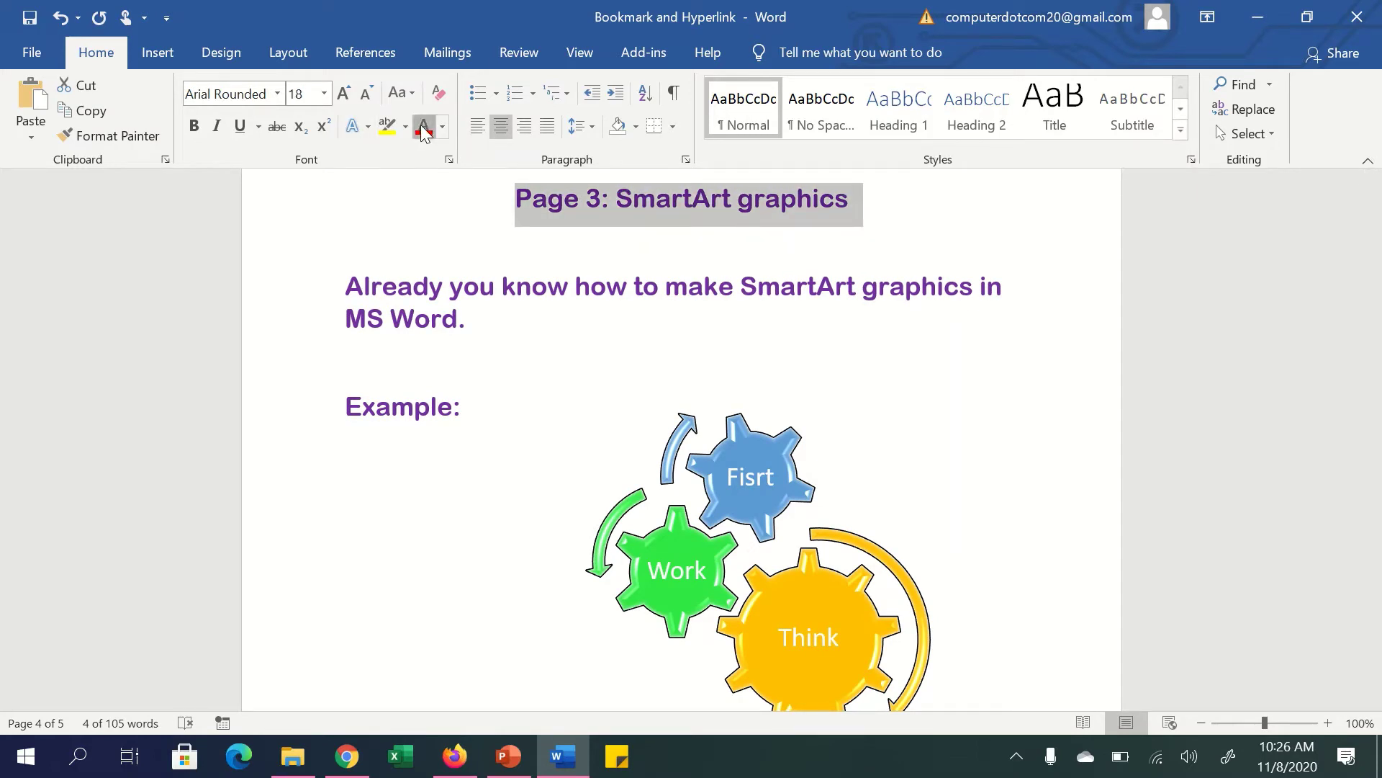
scroll(648, 443, "down", 5)
scroll(648, 443, "down", 4)
scroll(648, 443, "down", 1)
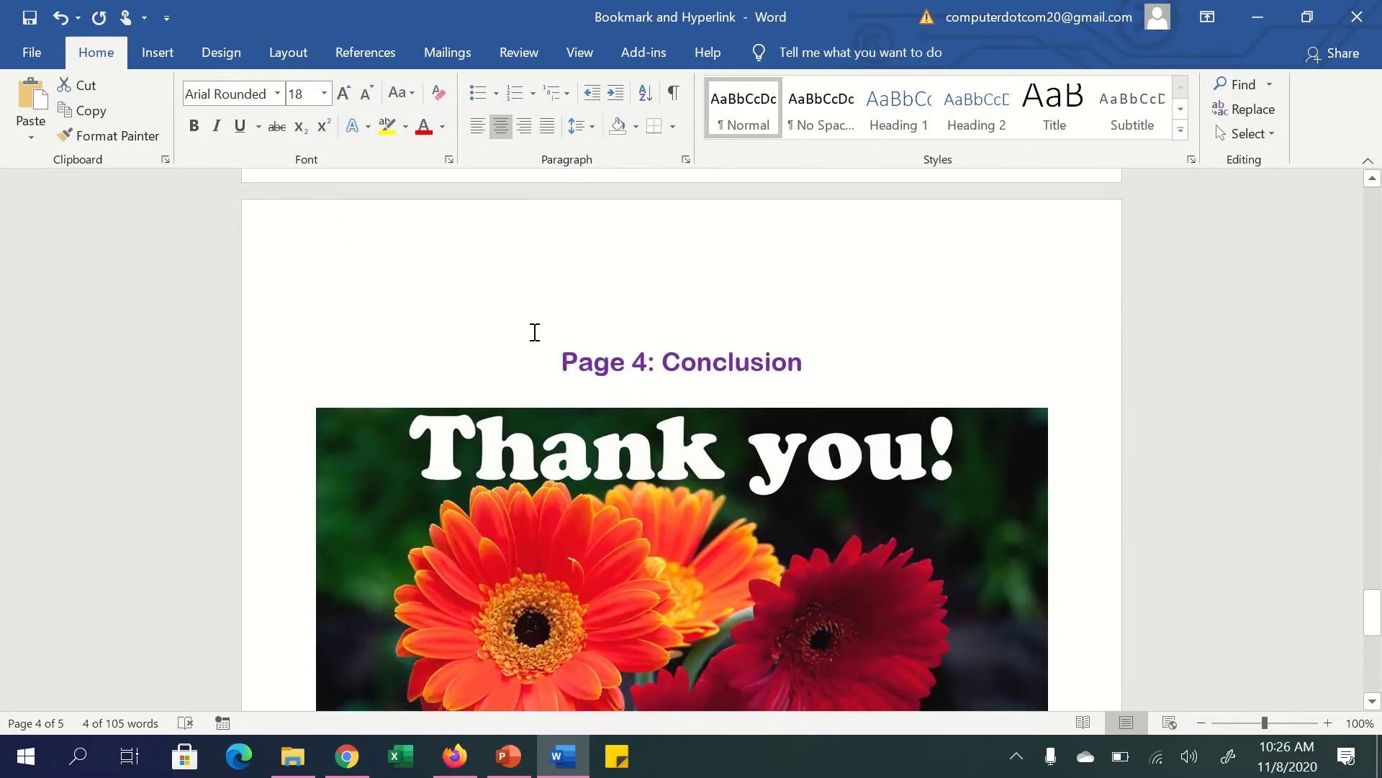
Colour the Page 4: Conclusion heading red and return to the INDEX.
triple_click(782, 350)
left_click(424, 126)
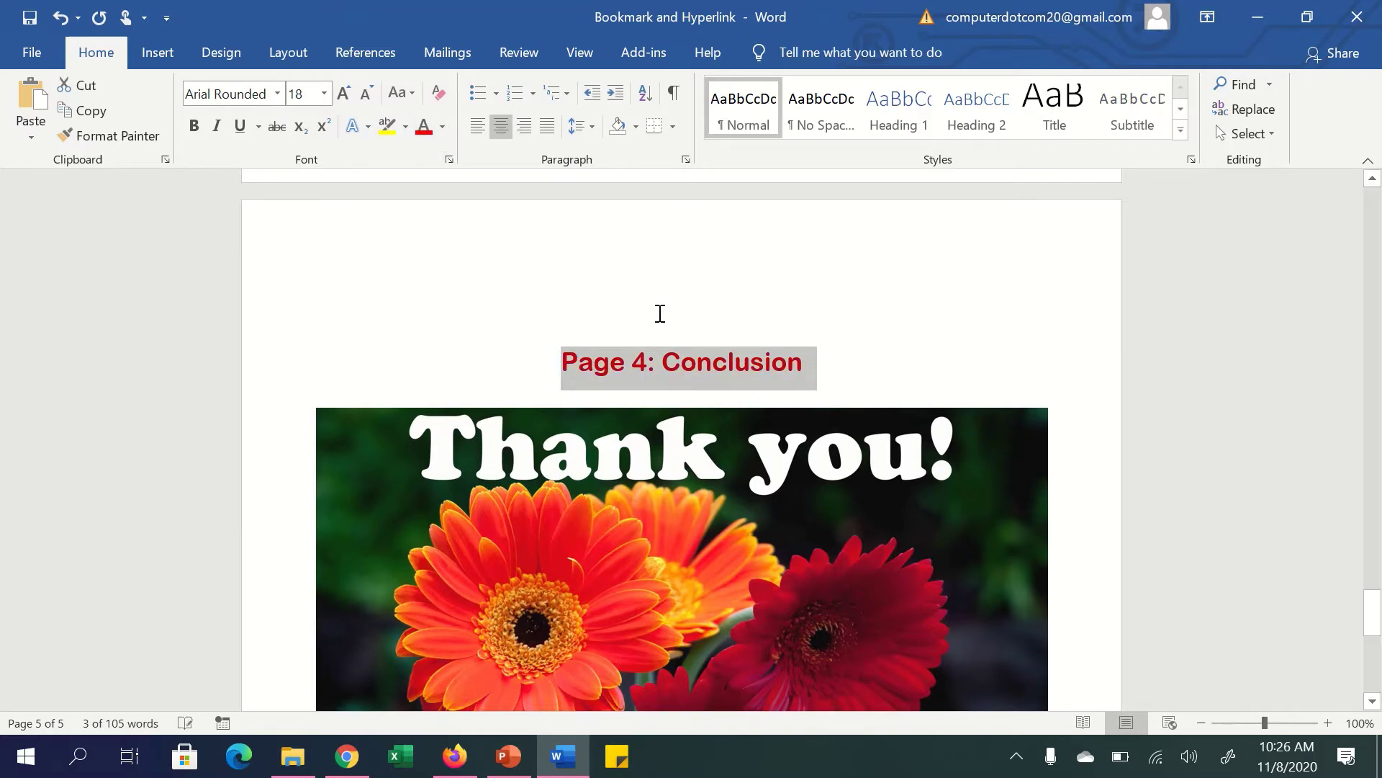
scroll(786, 349, "up", 2)
scroll(785, 349, "up", 5)
scroll(786, 348, "up", 5)
scroll(787, 353, "up", 5)
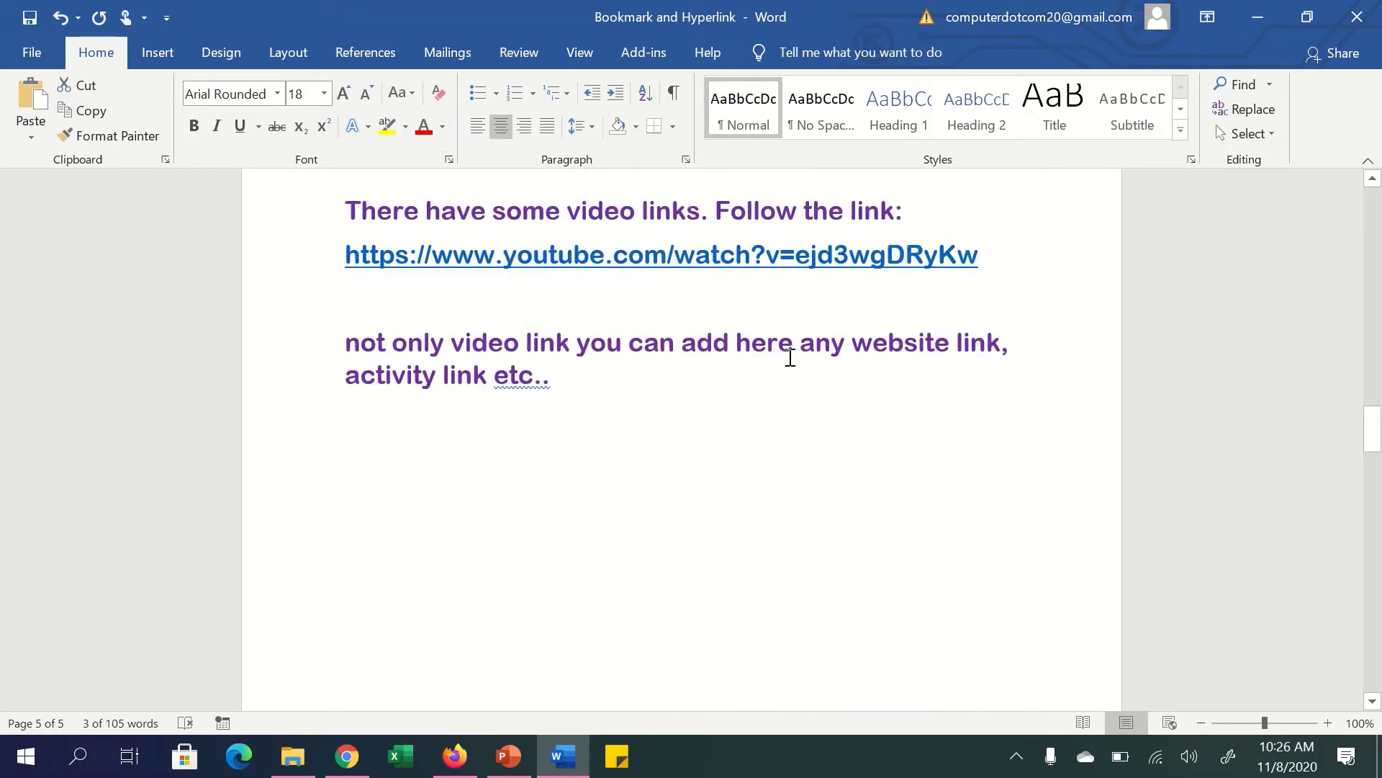
scroll(790, 357, "up", 5)
scroll(786, 360, "up", 5)
scroll(503, 463, "up", 1)
scroll(512, 464, "up", 5)
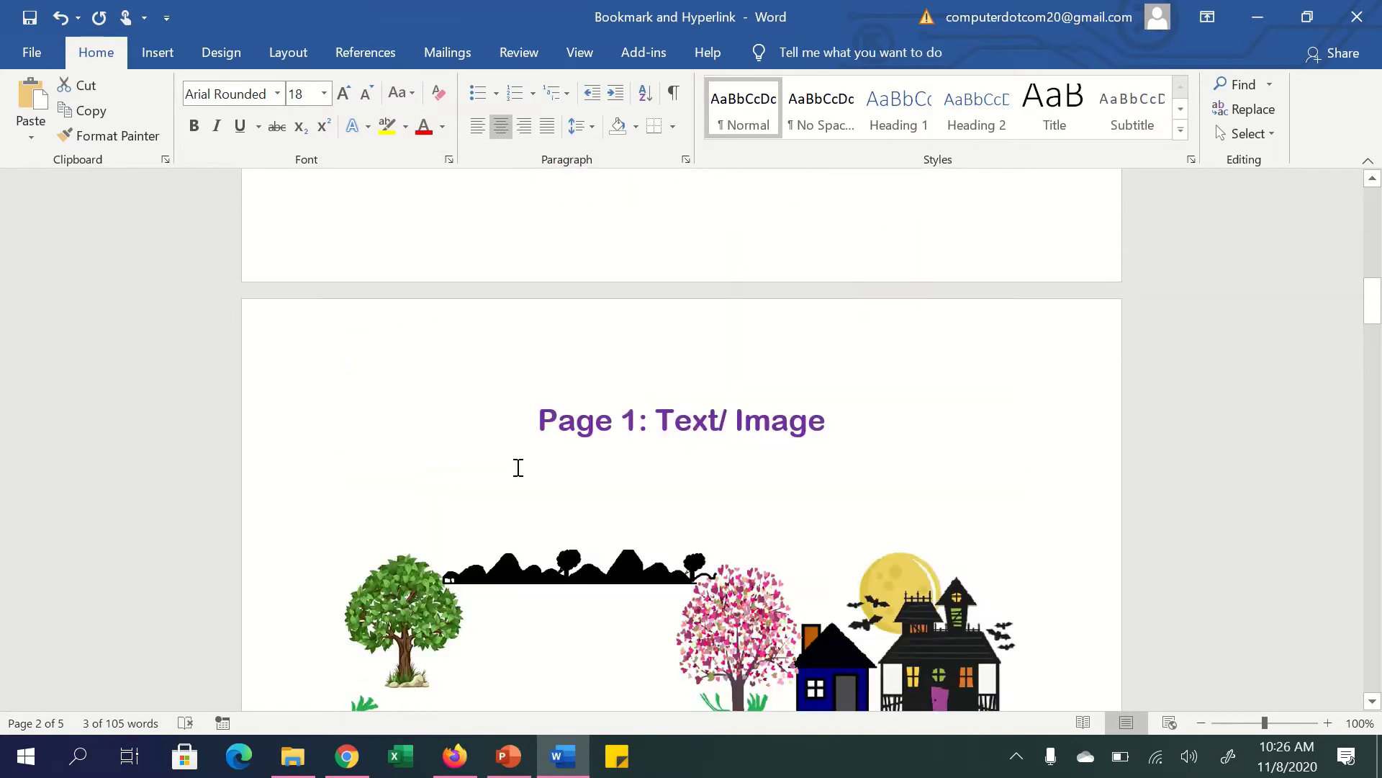
scroll(565, 463, "up", 3)
scroll(564, 463, "up", 3)
scroll(562, 463, "up", 3)
left_click(698, 477)
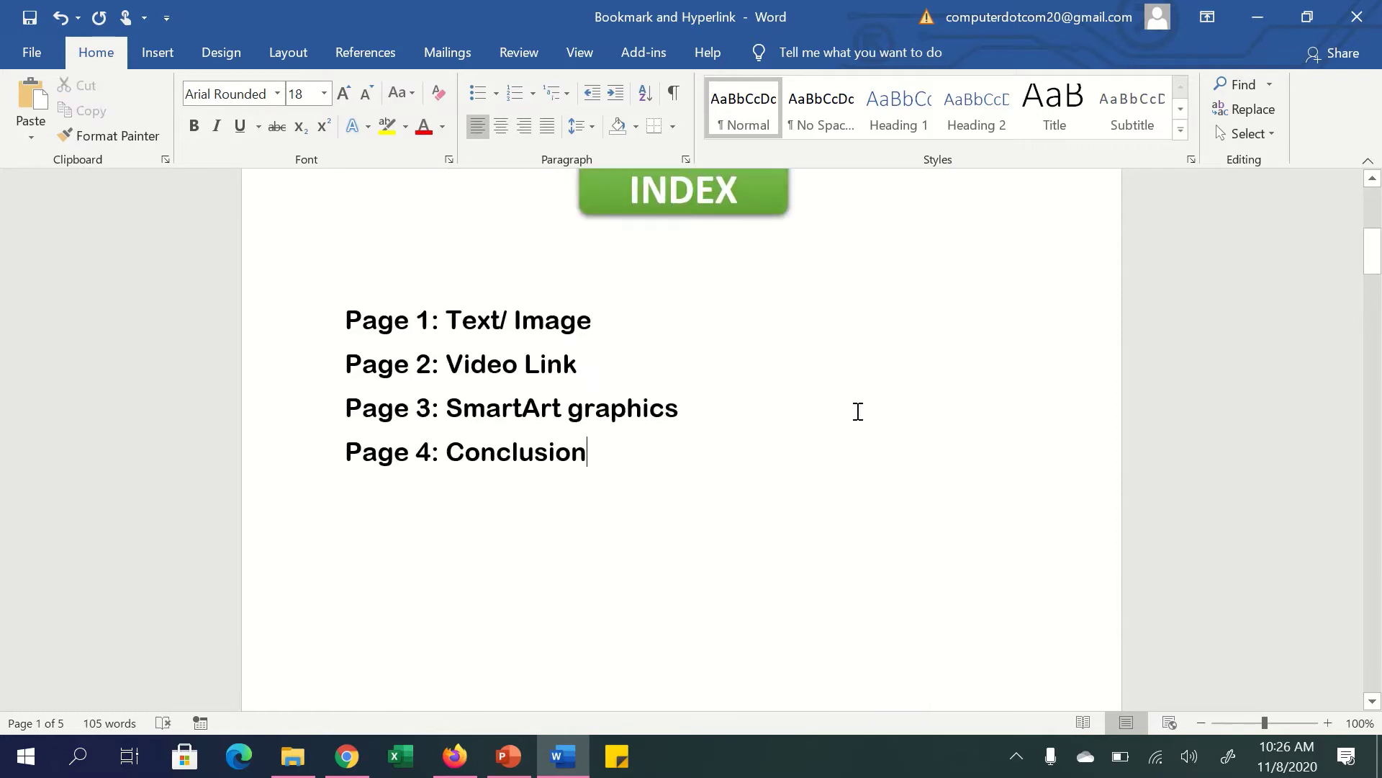
scroll(856, 412, "up", 1)
scroll(837, 424, "up", 1)
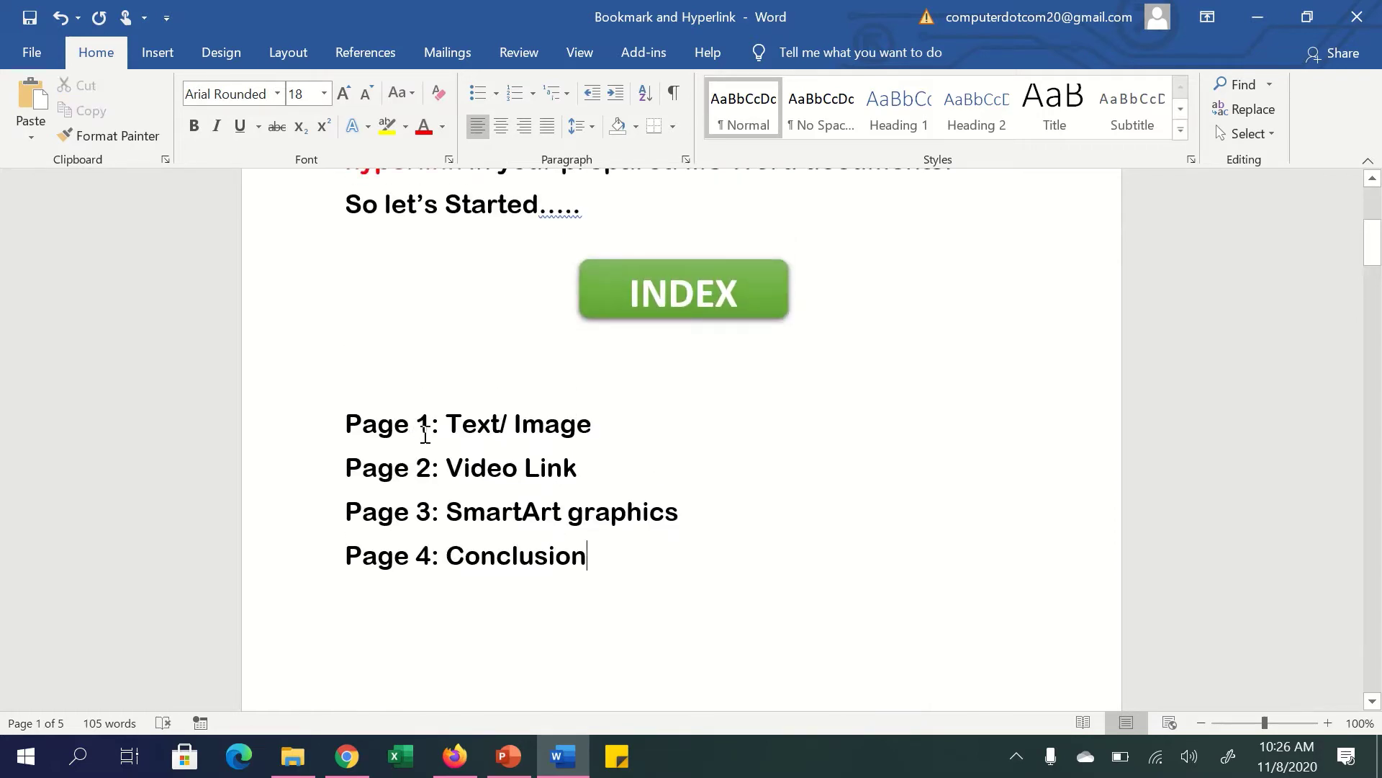
Bookmark the index entries Page 1 and Page 2 as PG11 and PG22.
left_click_drag(429, 425, 347, 424)
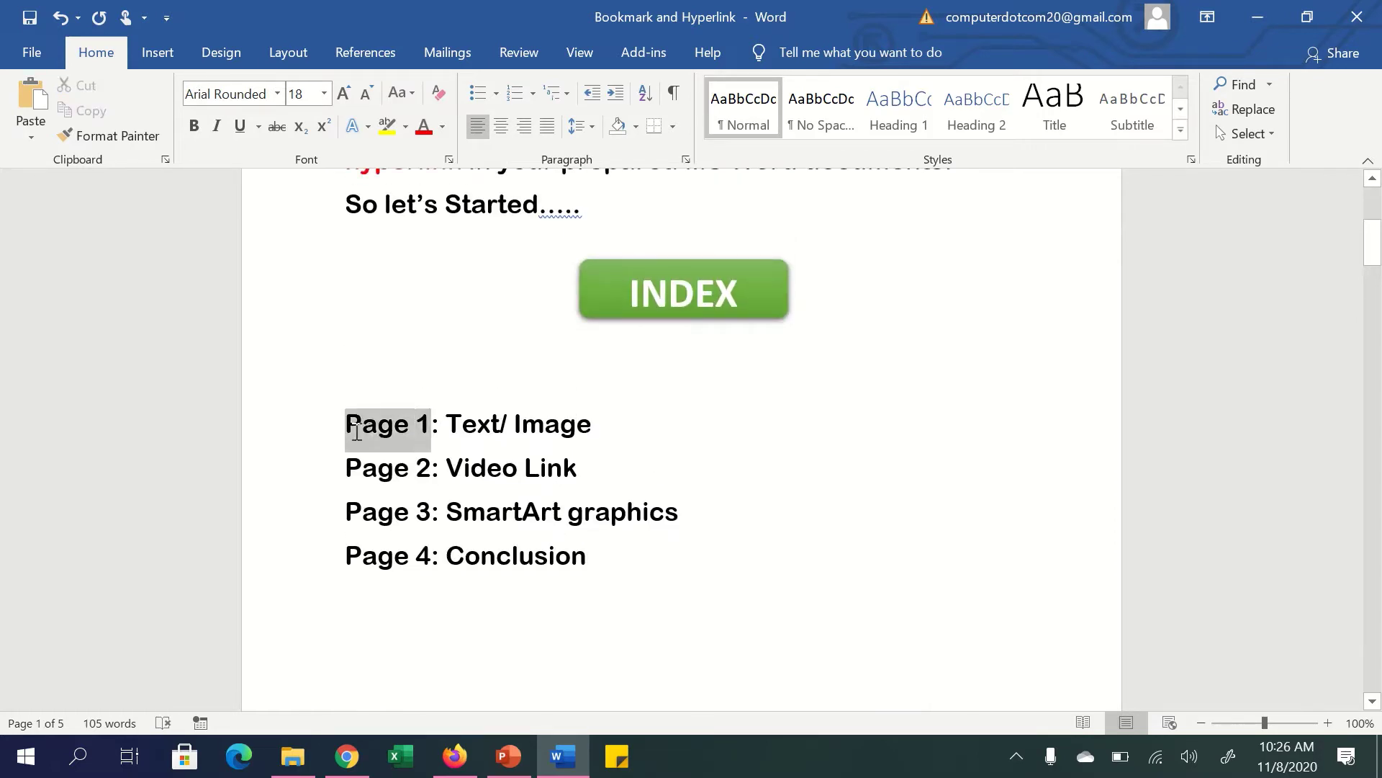
left_click(158, 57)
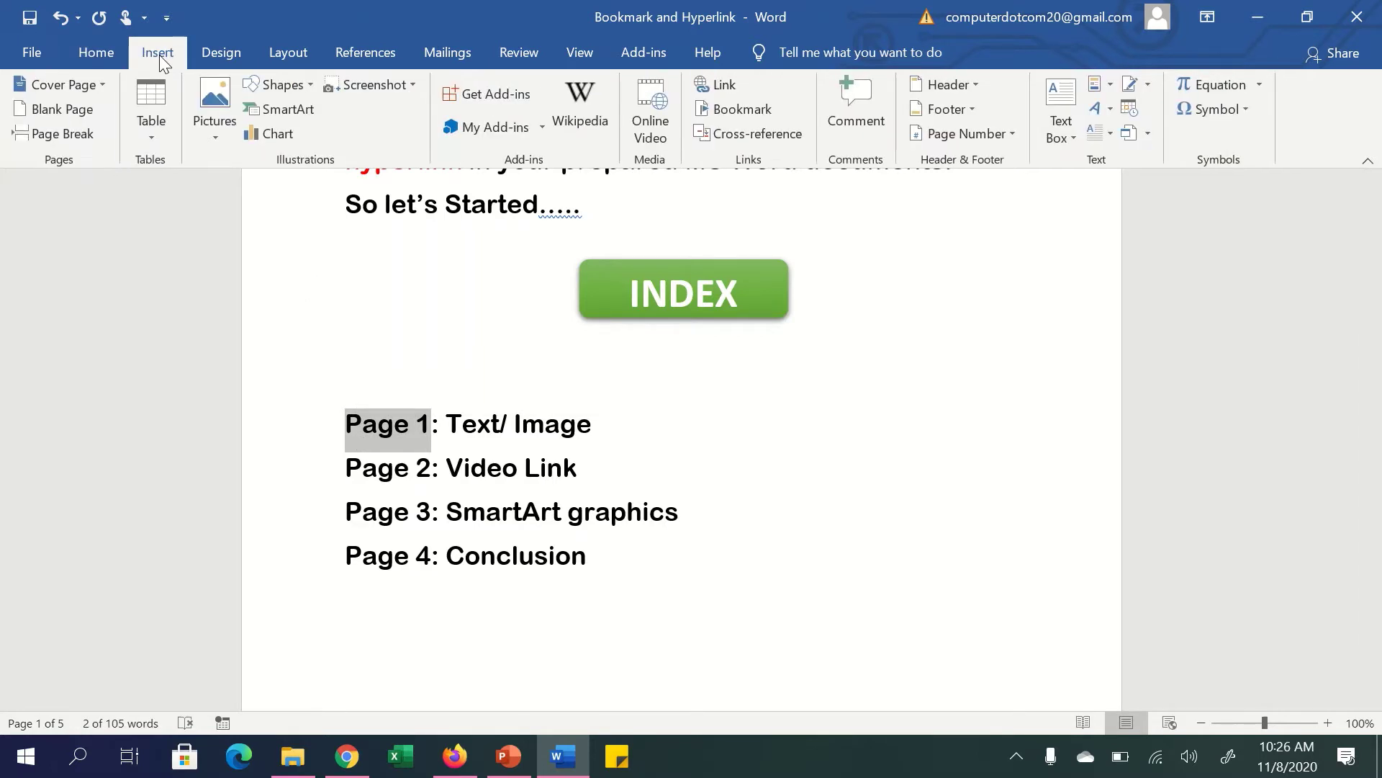
left_click(743, 108)
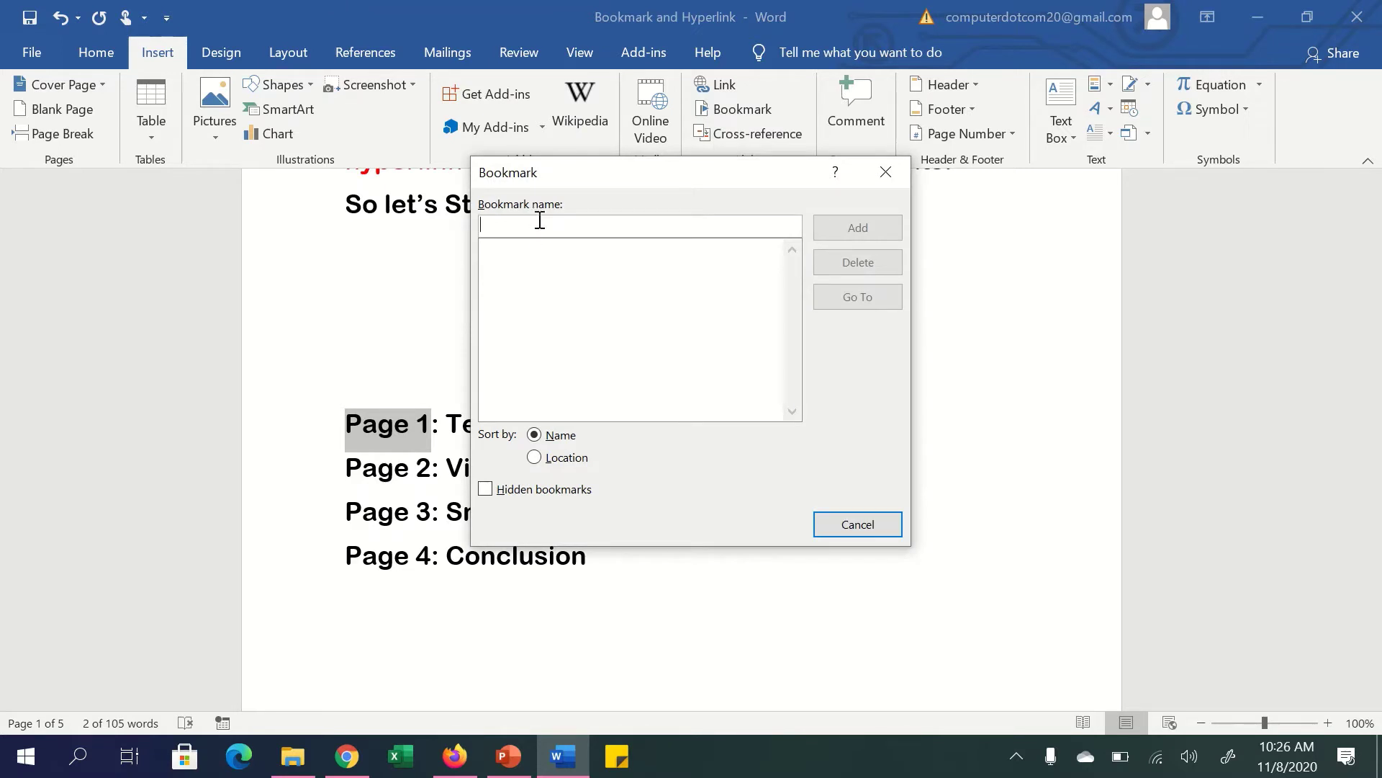
left_click(887, 172)
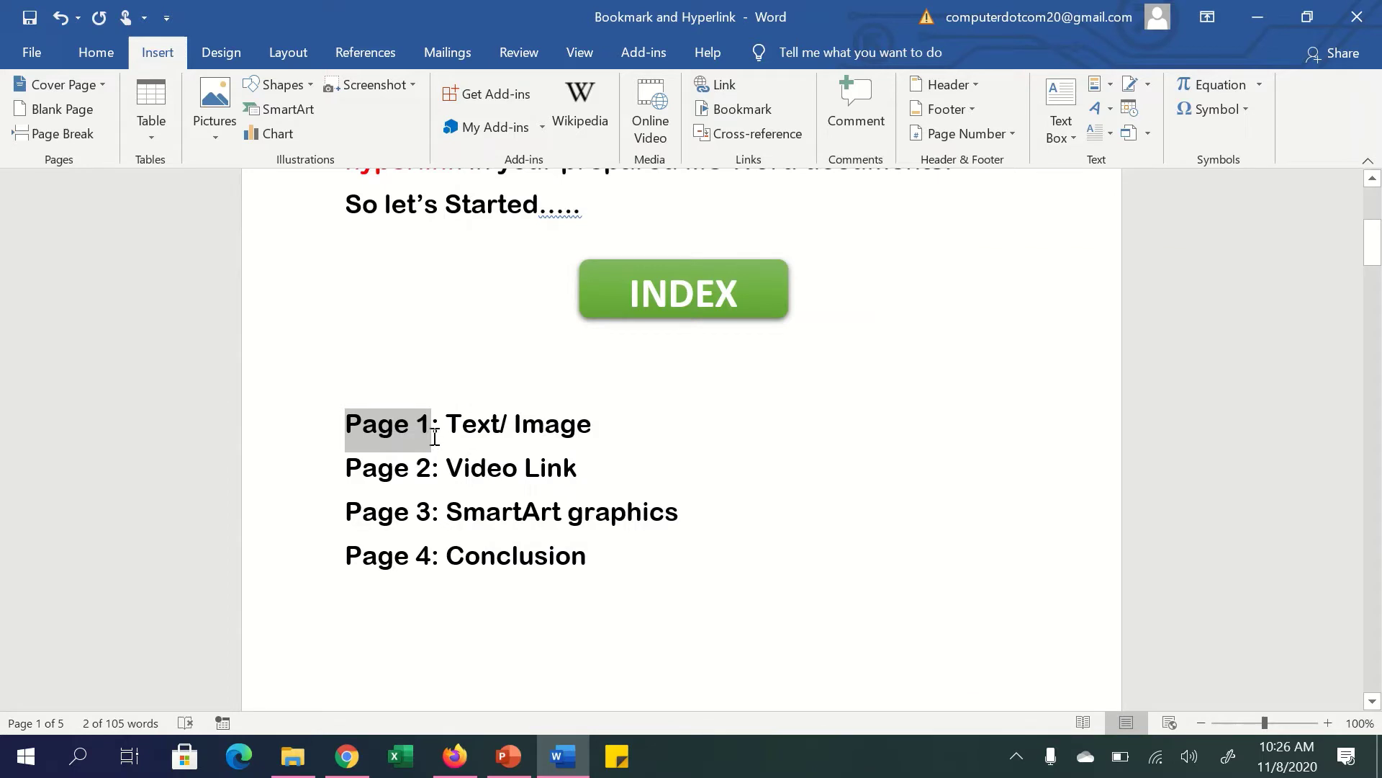
left_click(663, 396)
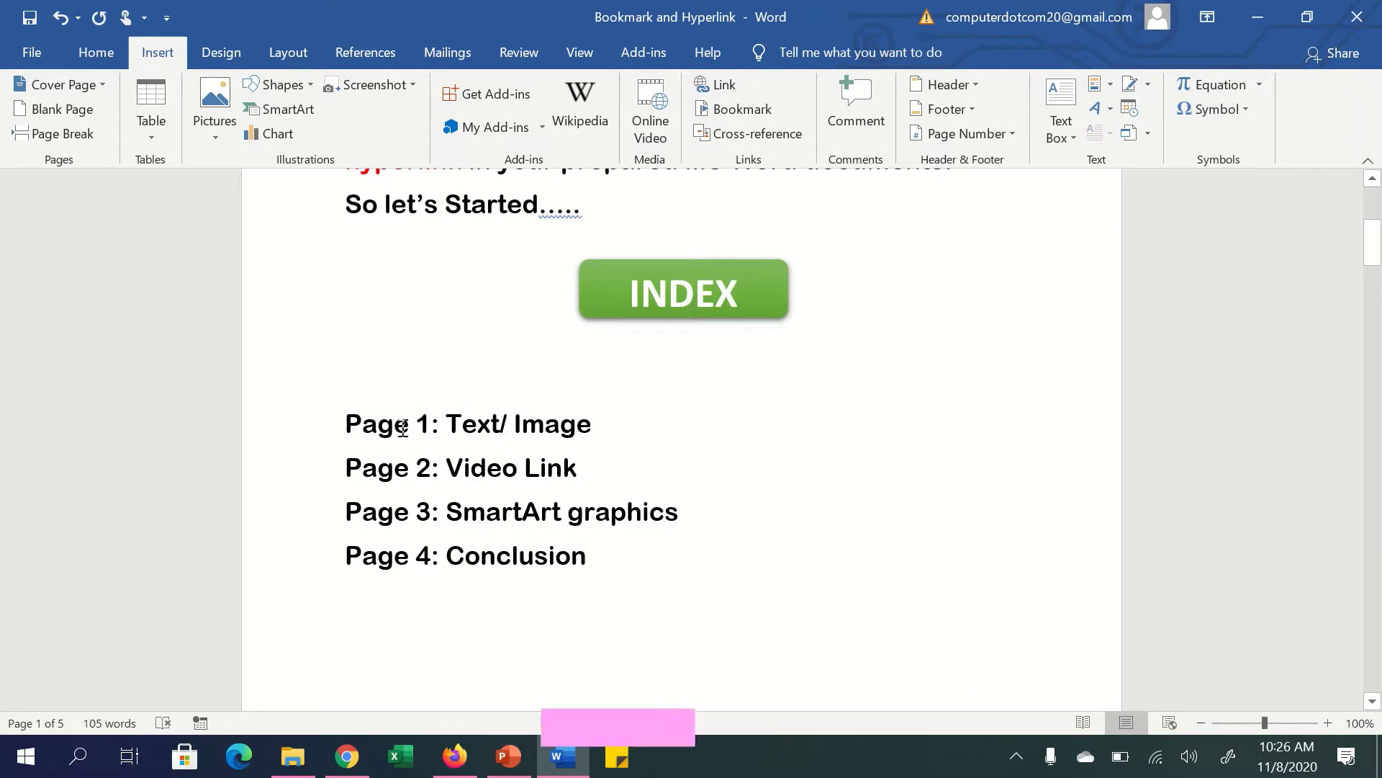
left_click_drag(426, 423, 345, 423)
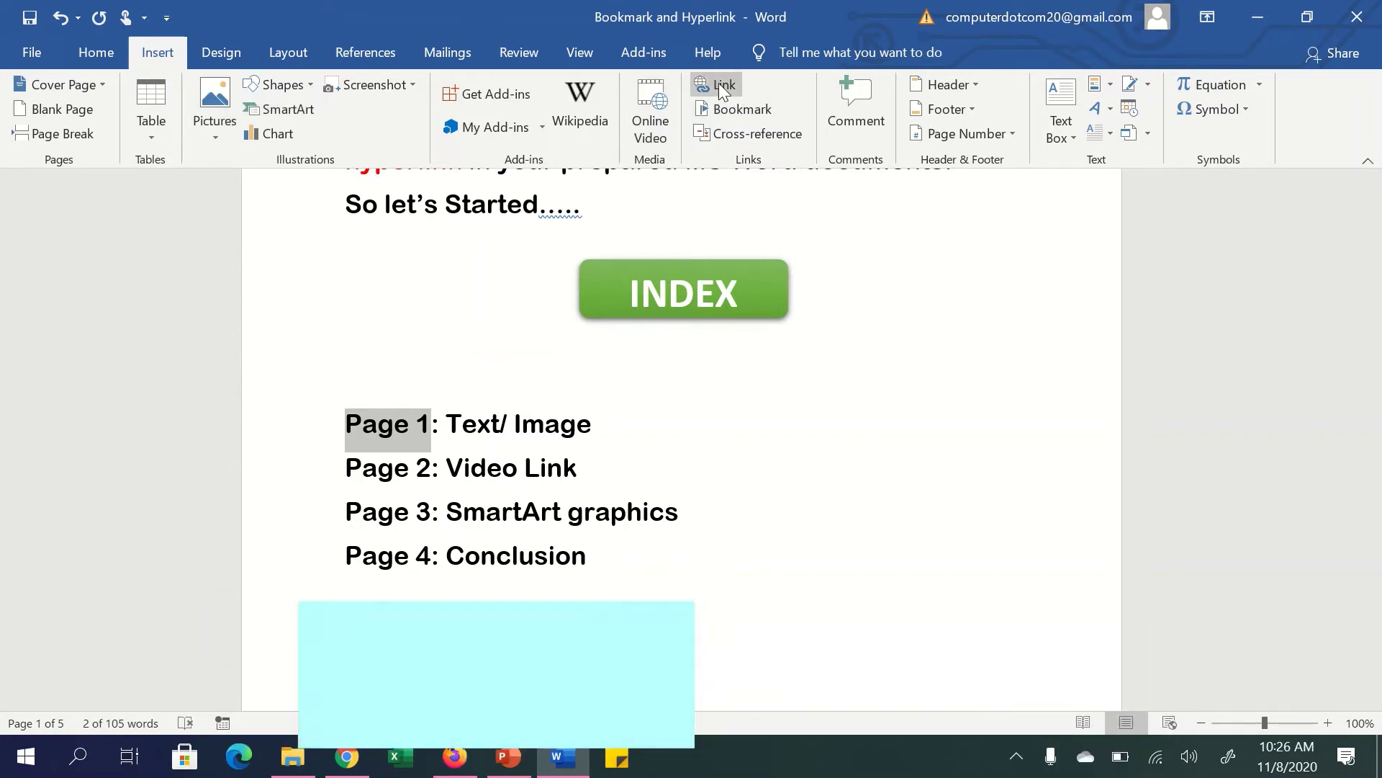
left_click(738, 111)
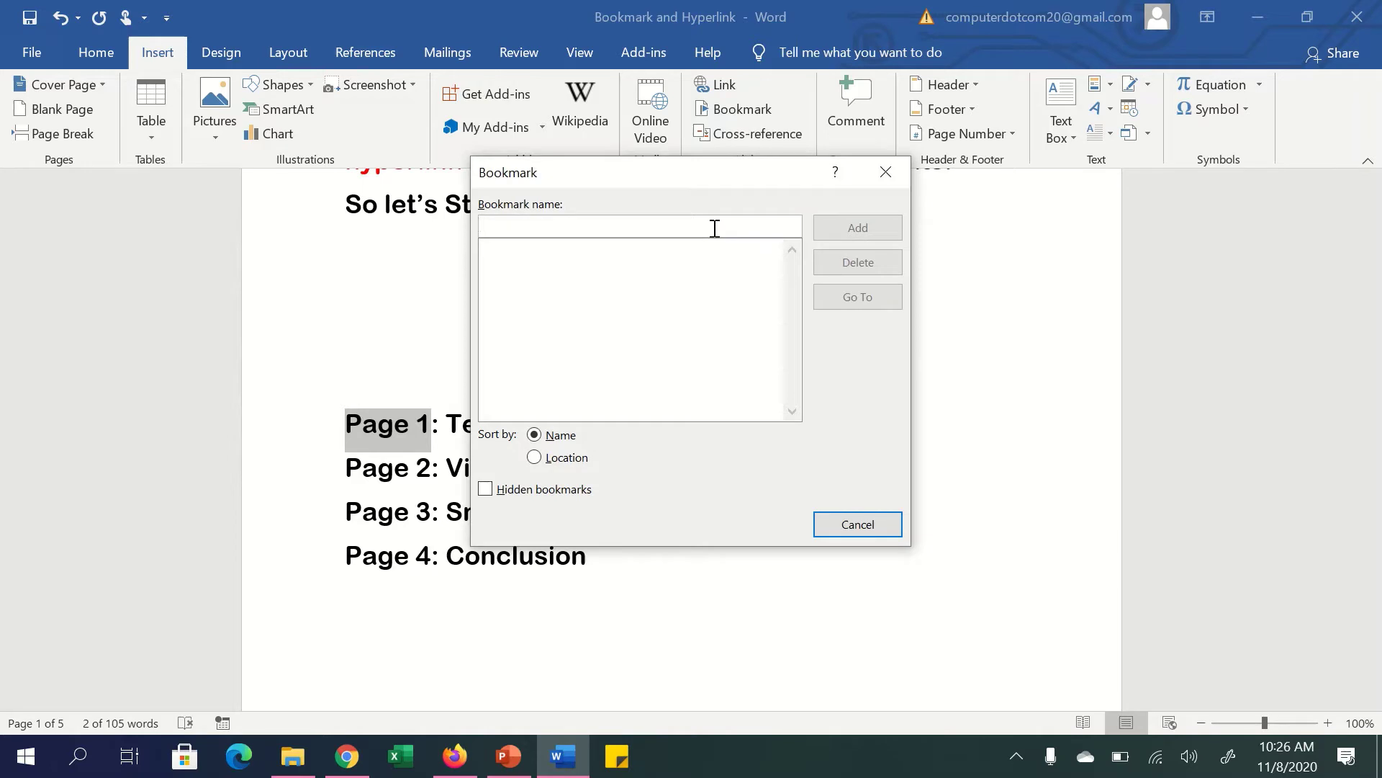
type("PG11")
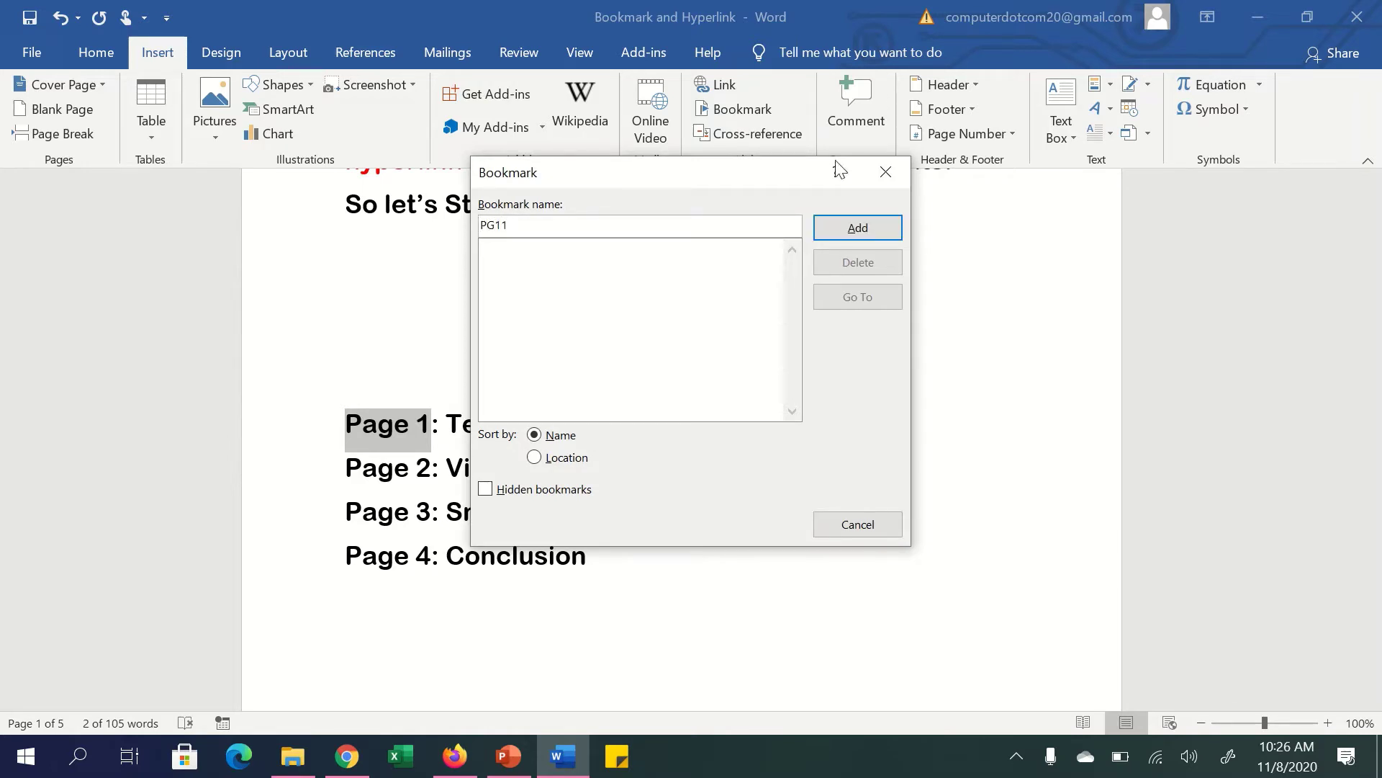
left_click(856, 228)
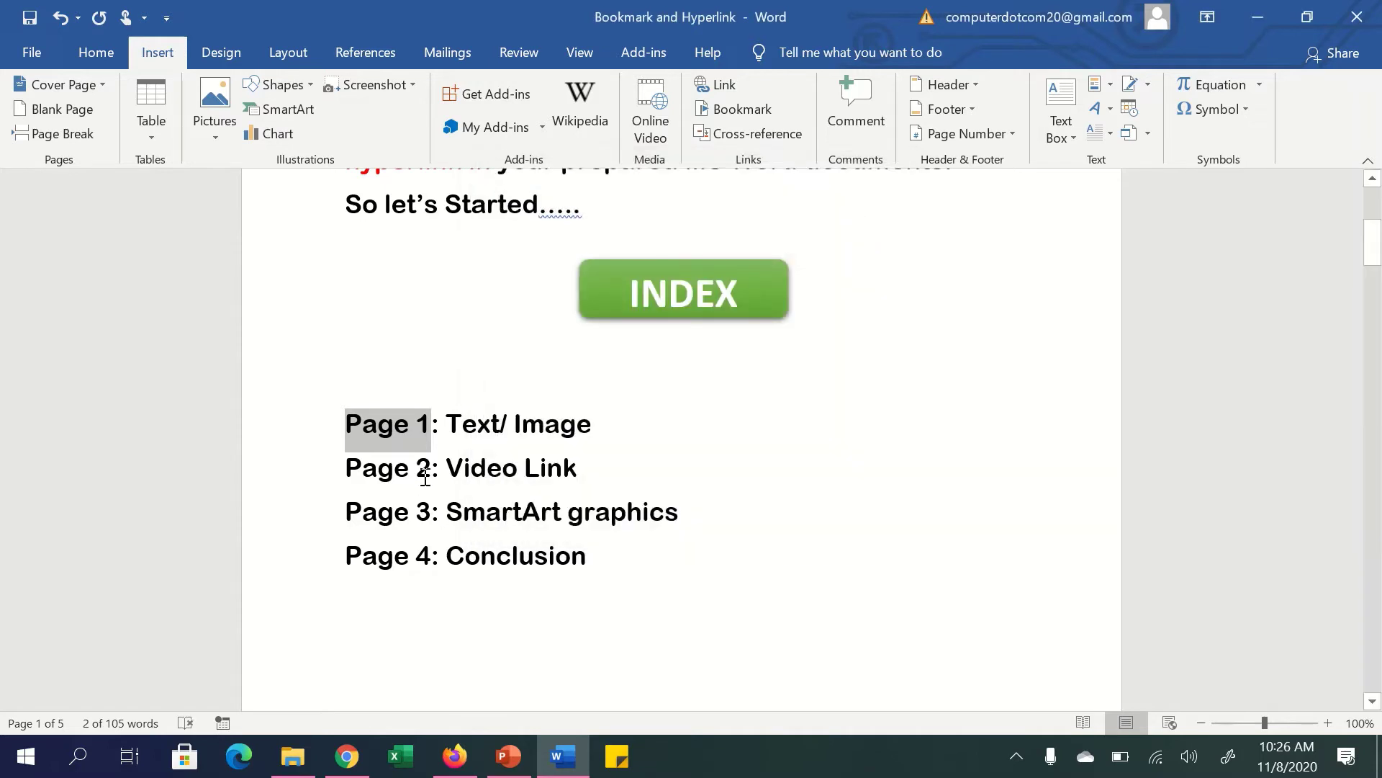
left_click_drag(347, 468, 430, 468)
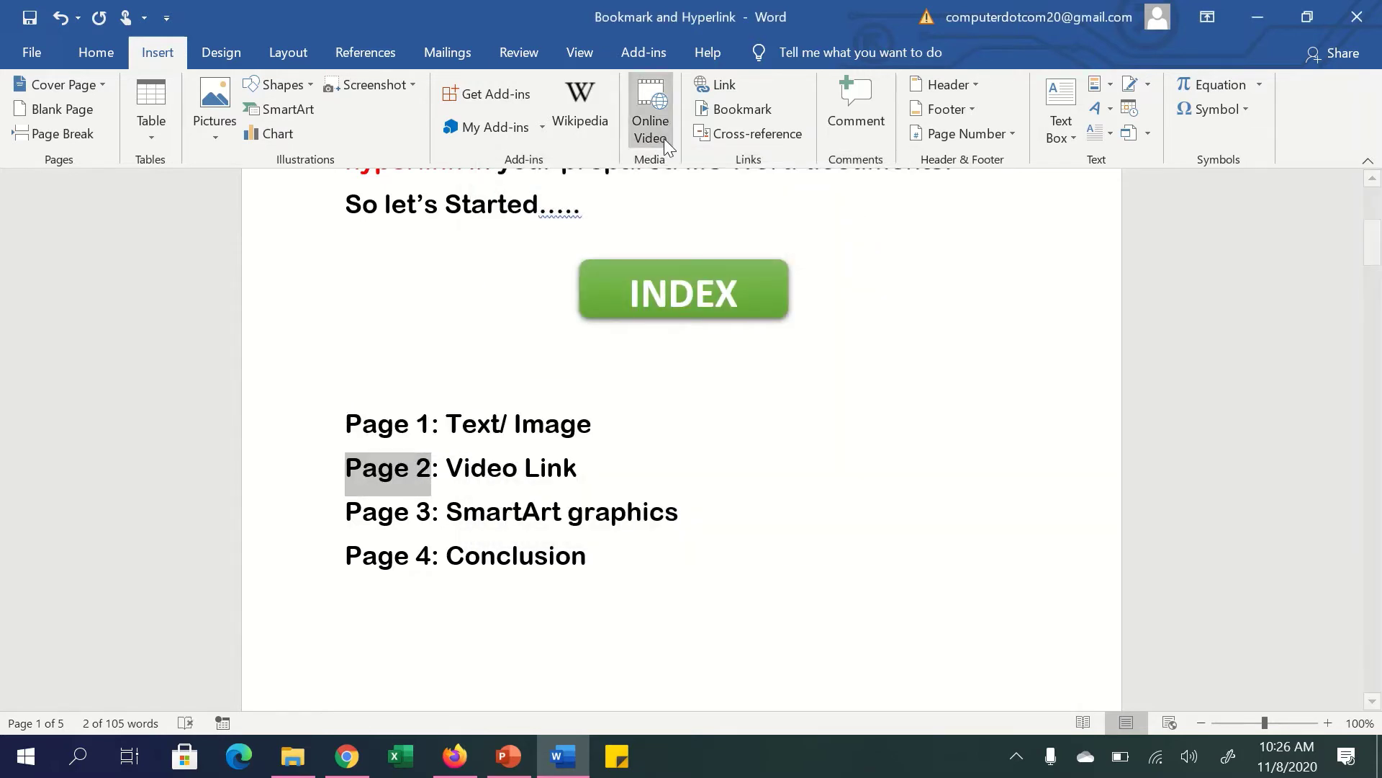
left_click(752, 109)
left_click(529, 223)
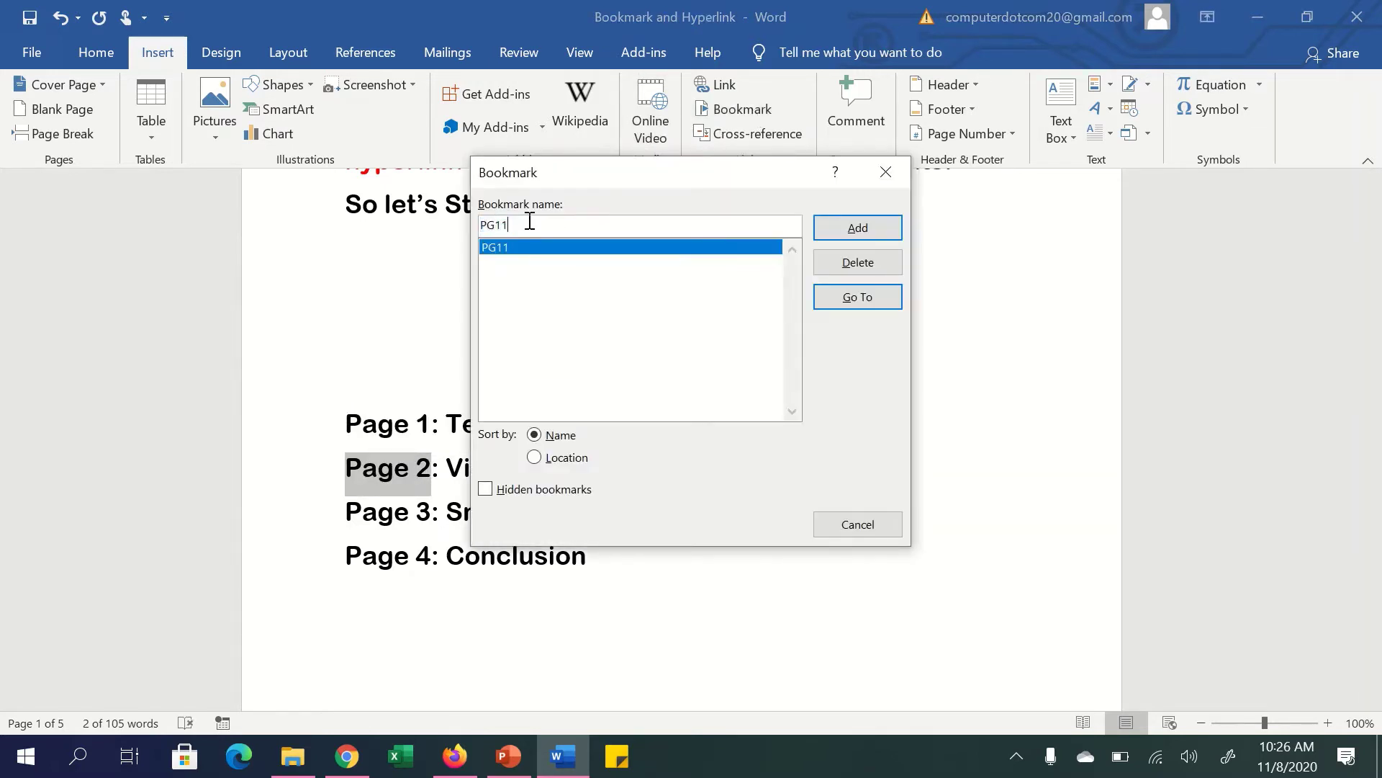
key("BackSpace")
key("BackSpace")
type("22")
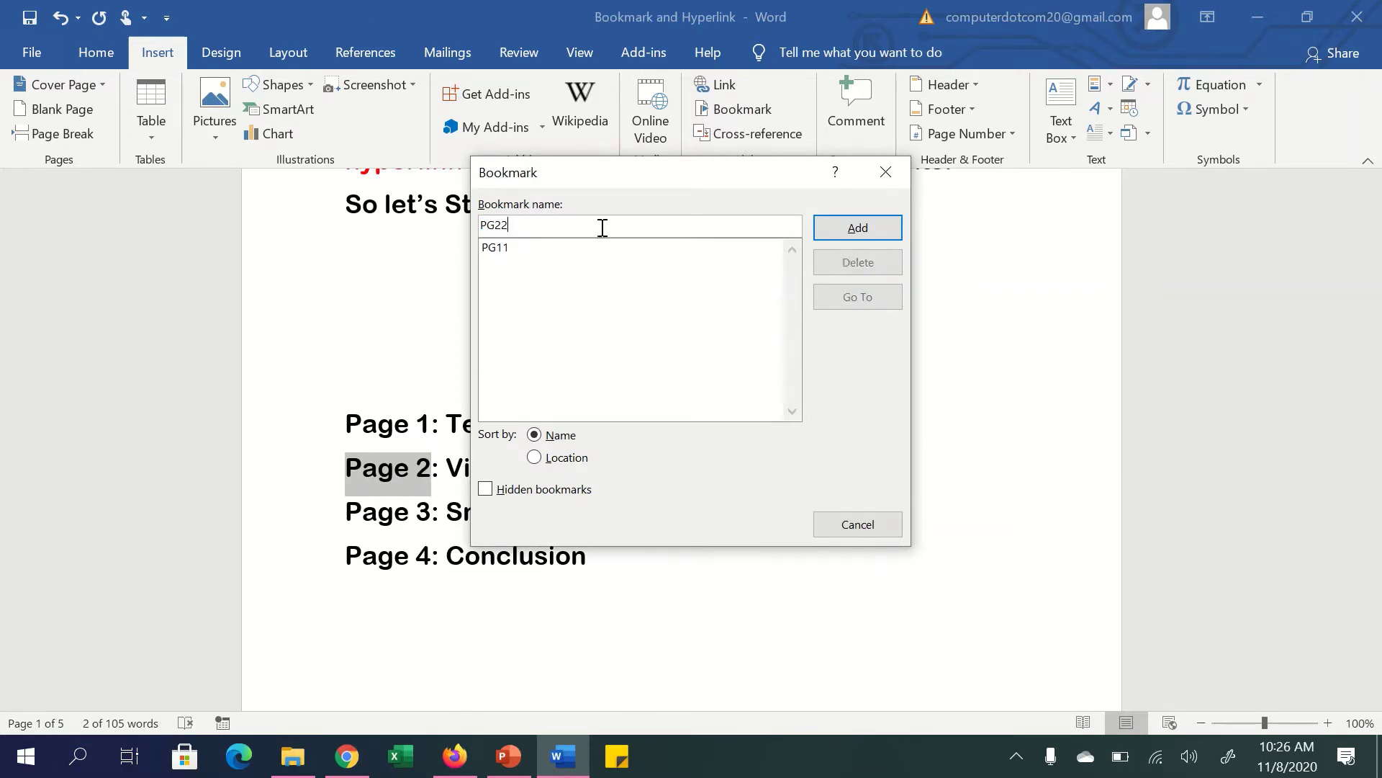
left_click(841, 228)
Bookmark the index entries Page 3 and Page 4 as PG33 and PG44.
left_click_drag(431, 509, 347, 512)
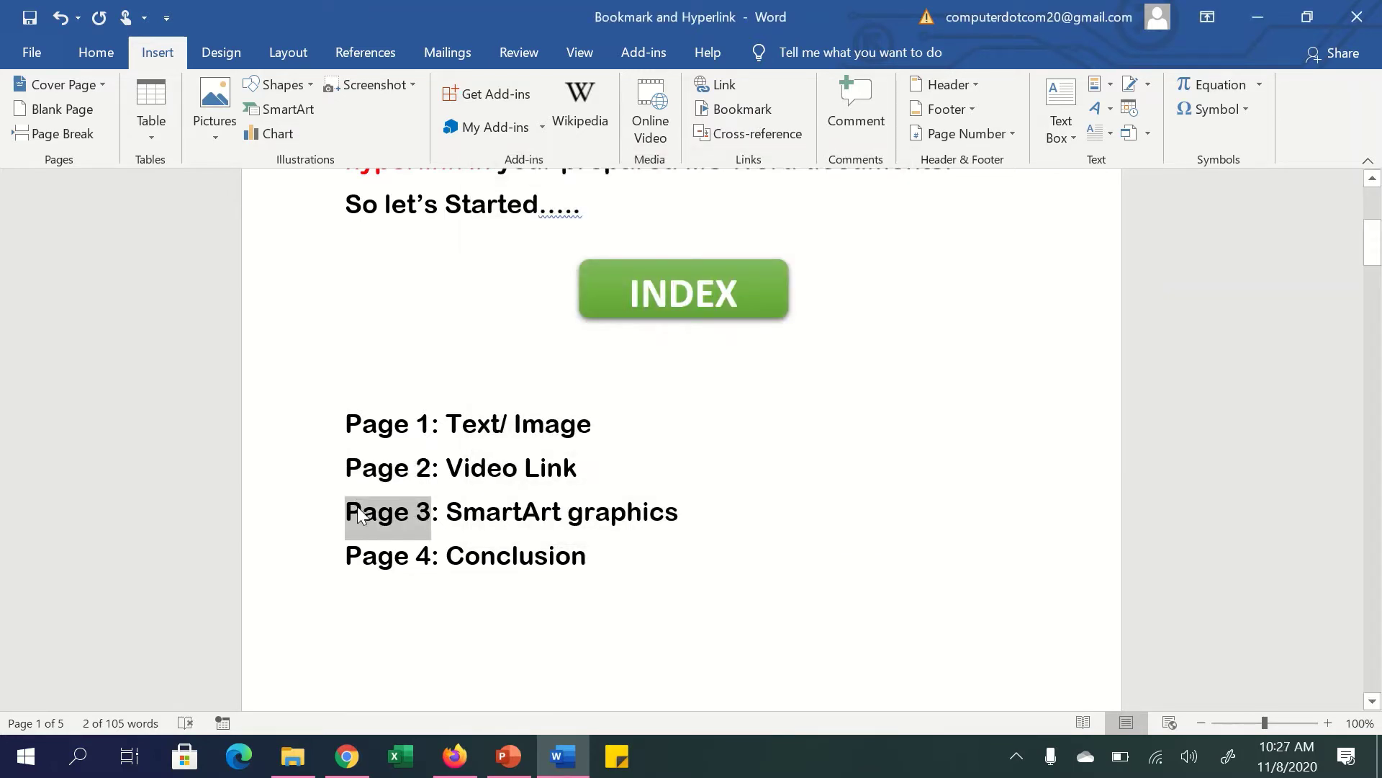
left_click(724, 110)
left_click(525, 225)
key("BackSpace")
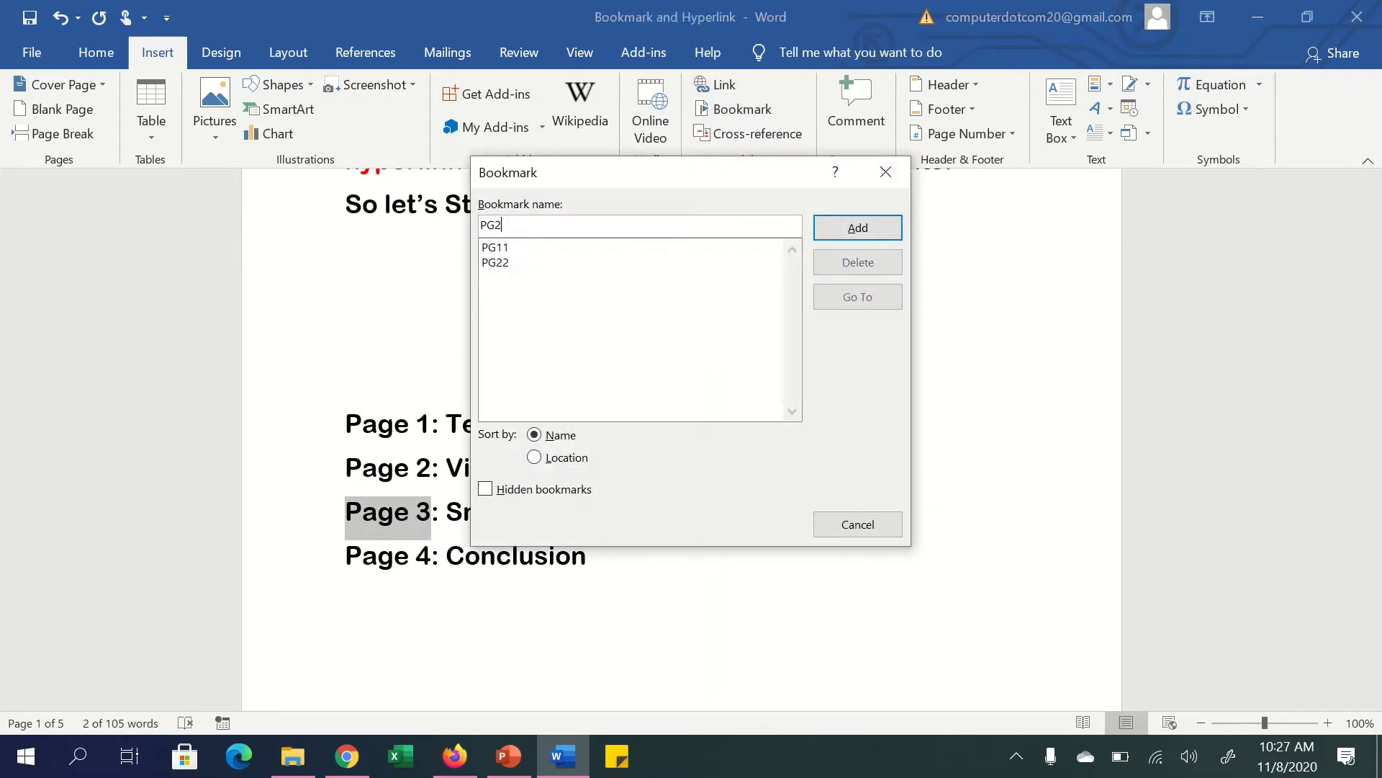
left_click(872, 230)
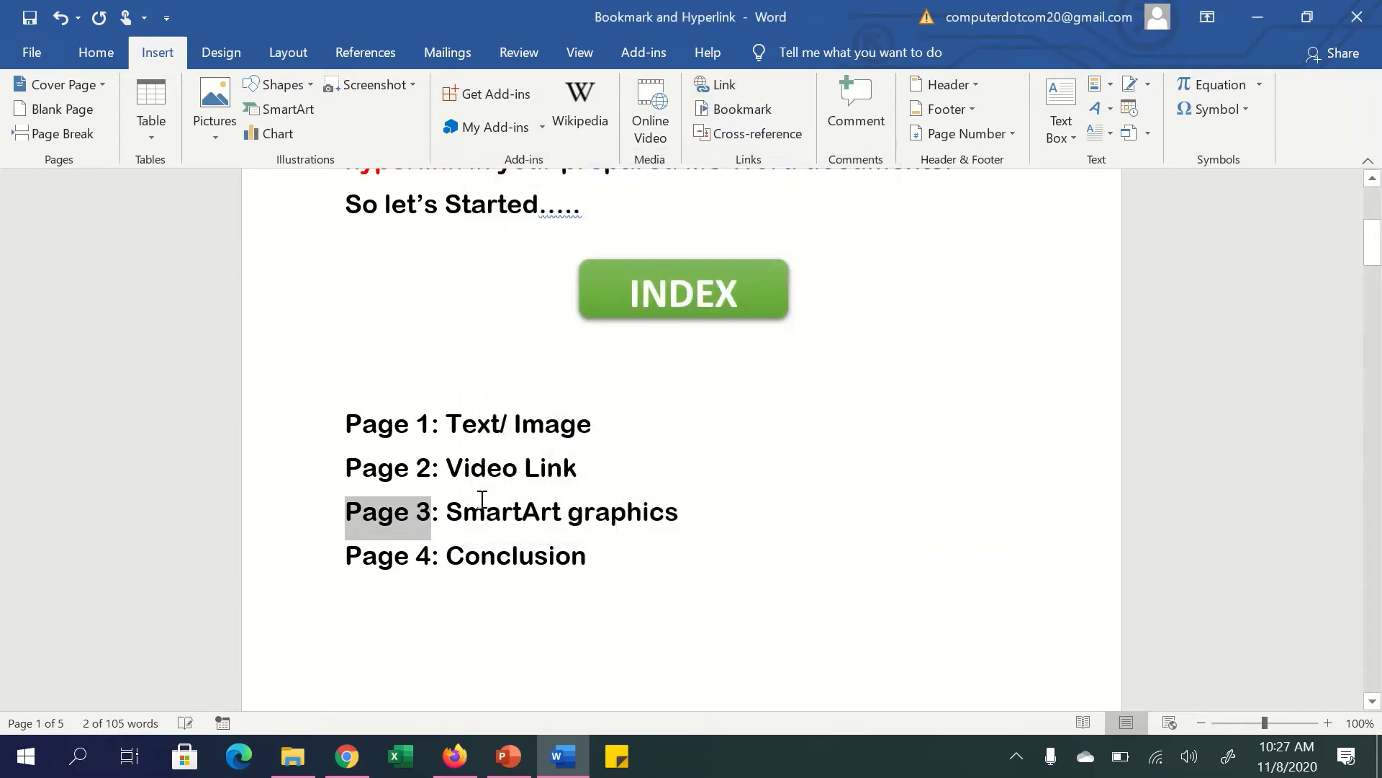
left_click_drag(432, 555, 354, 561)
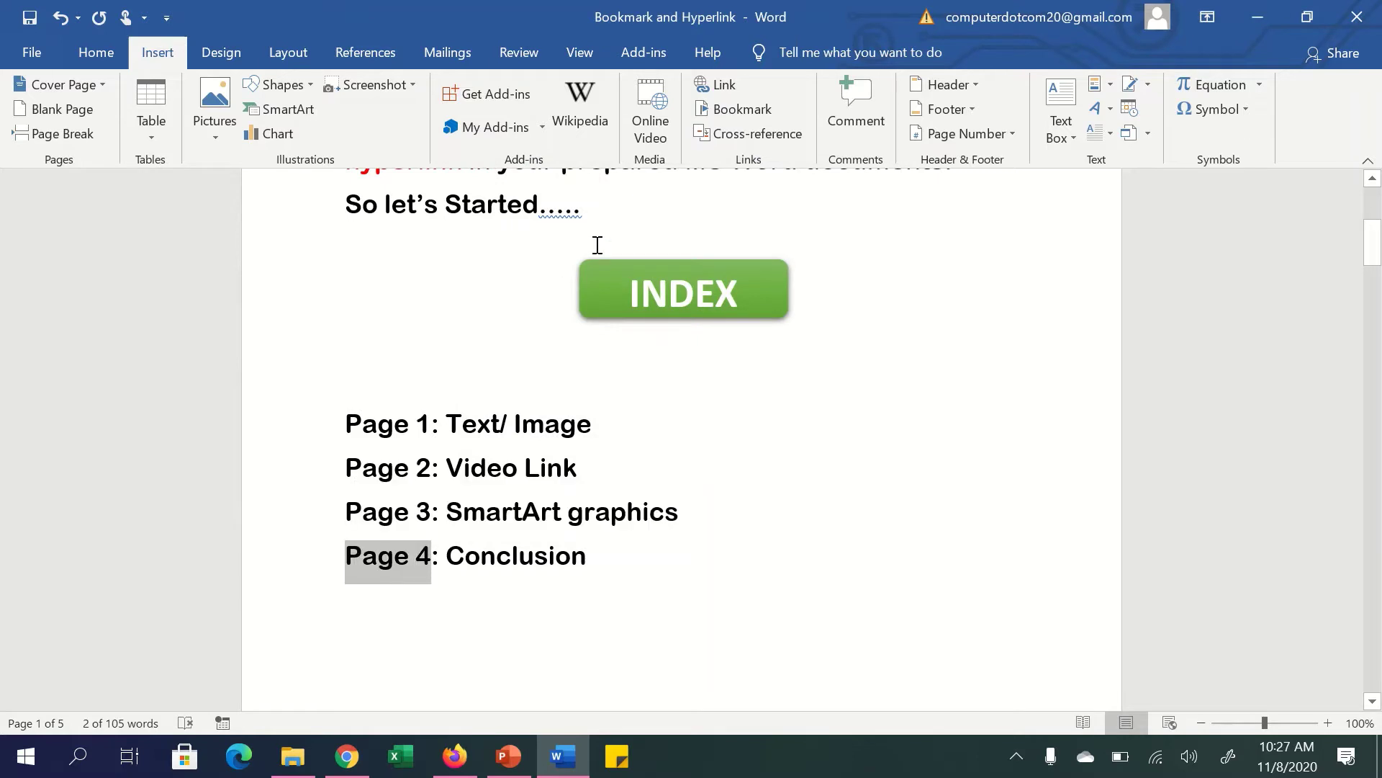
left_click(745, 104)
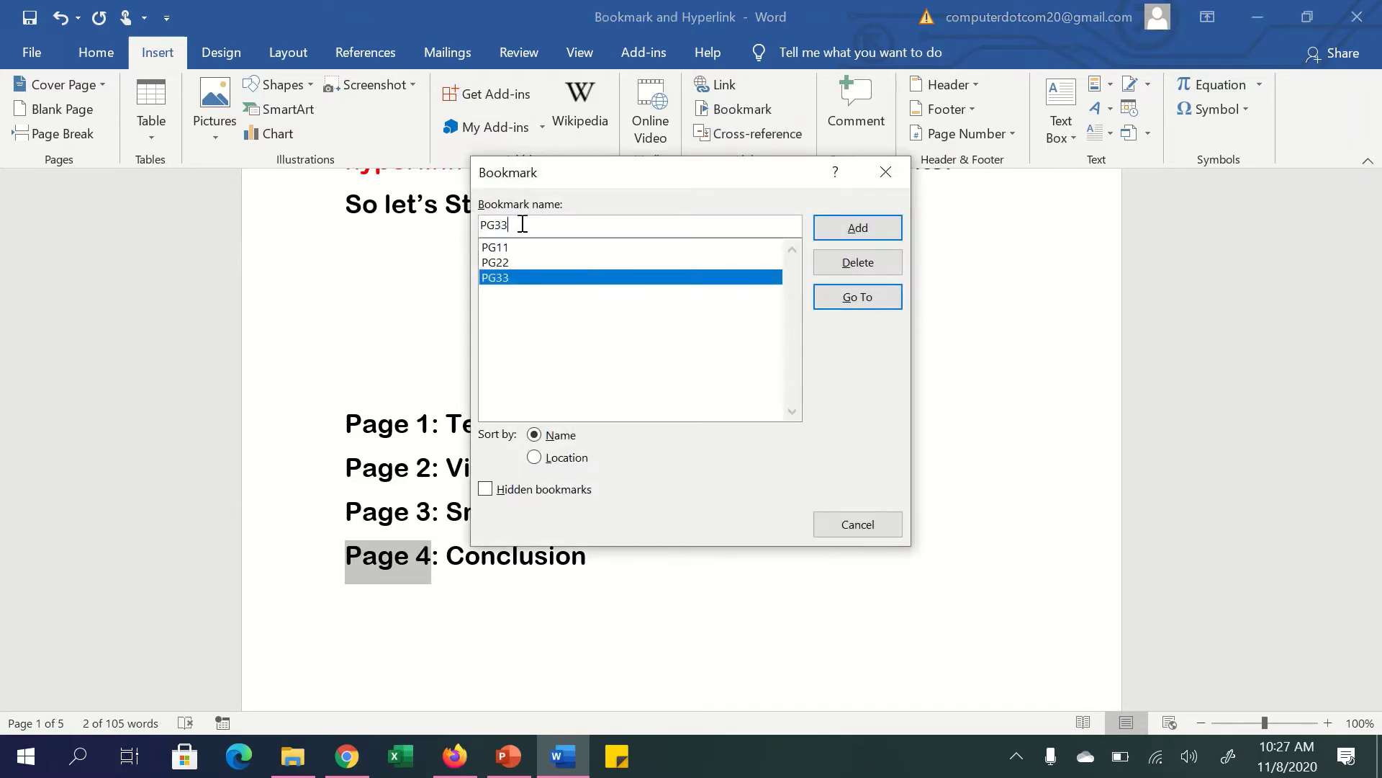
key("BackSpace")
key("BackSpace")
type("44")
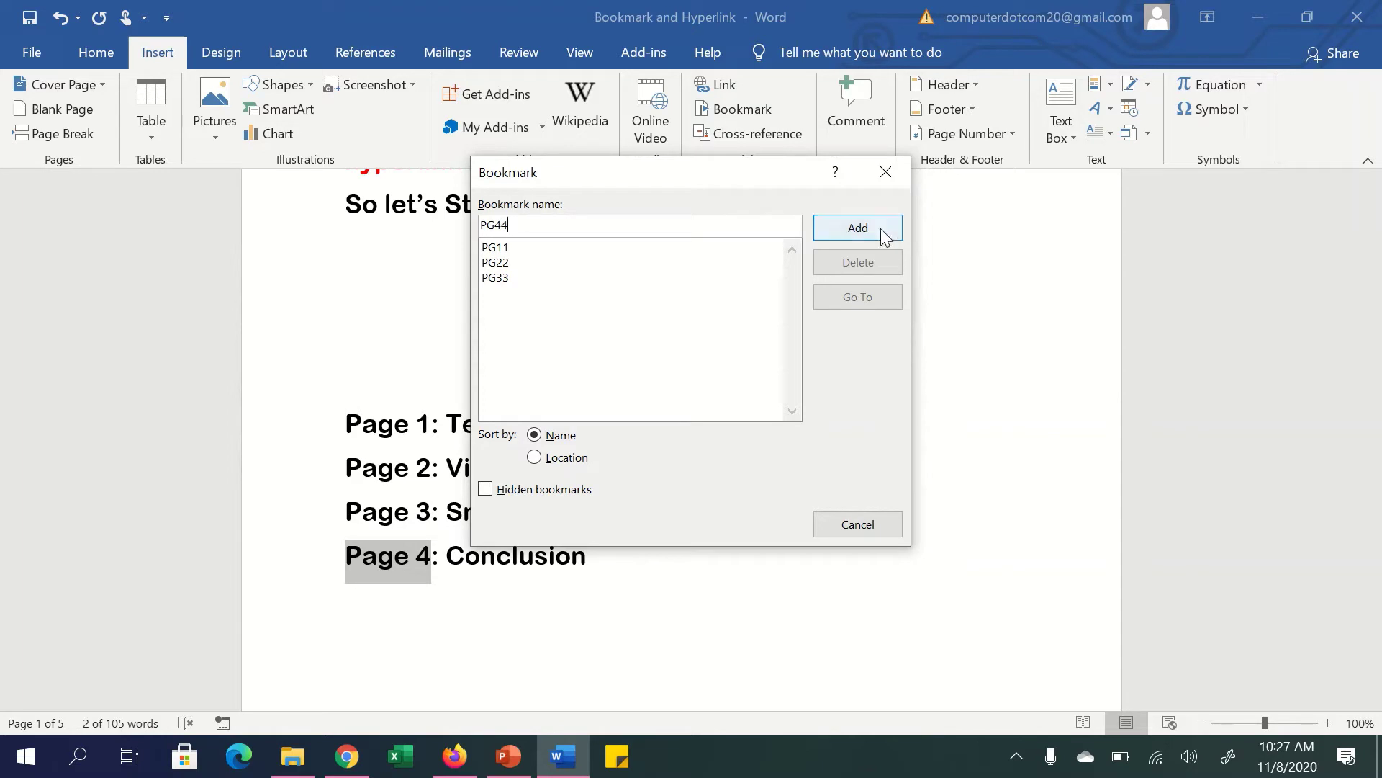
left_click(880, 227)
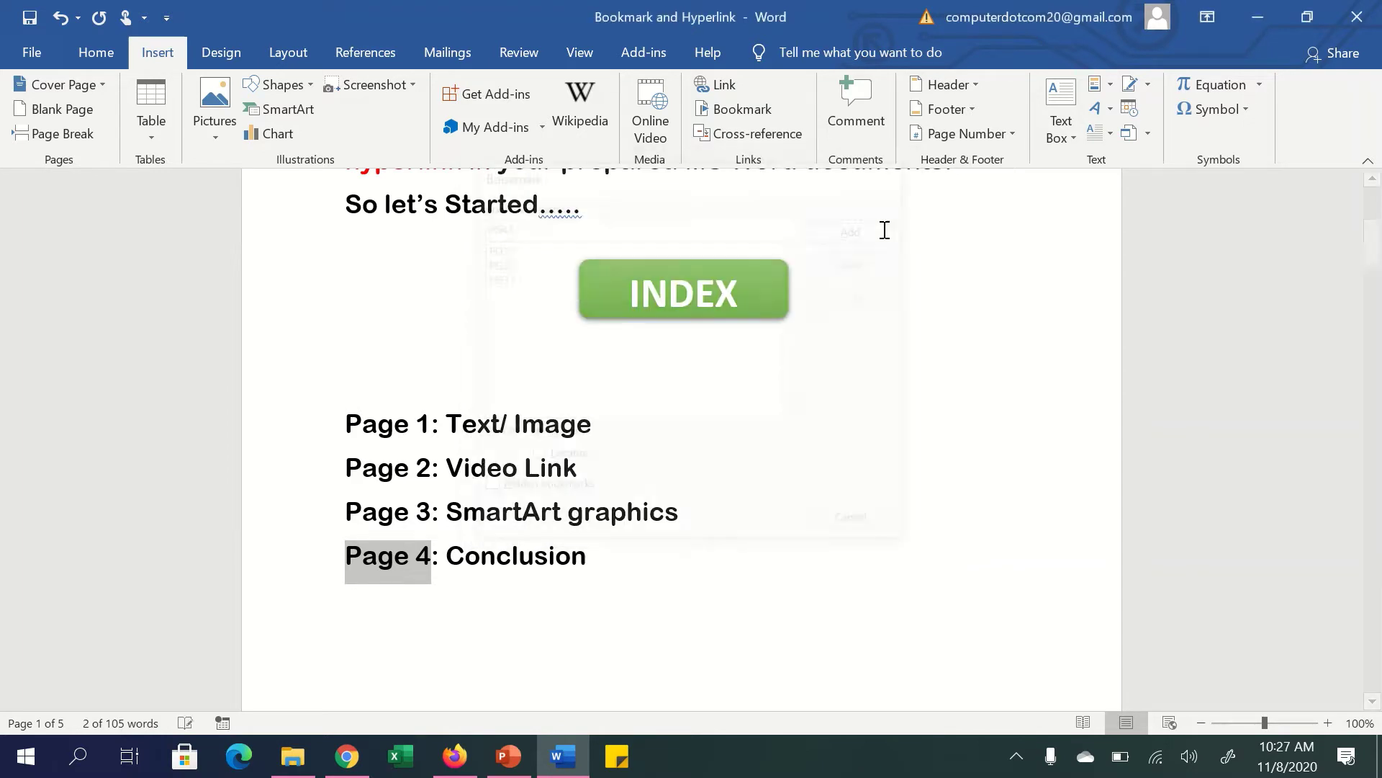
left_click(583, 626)
Bookmark 'Page 1' in the Page 1 heading as PG1.
scroll(565, 512, "down", 3)
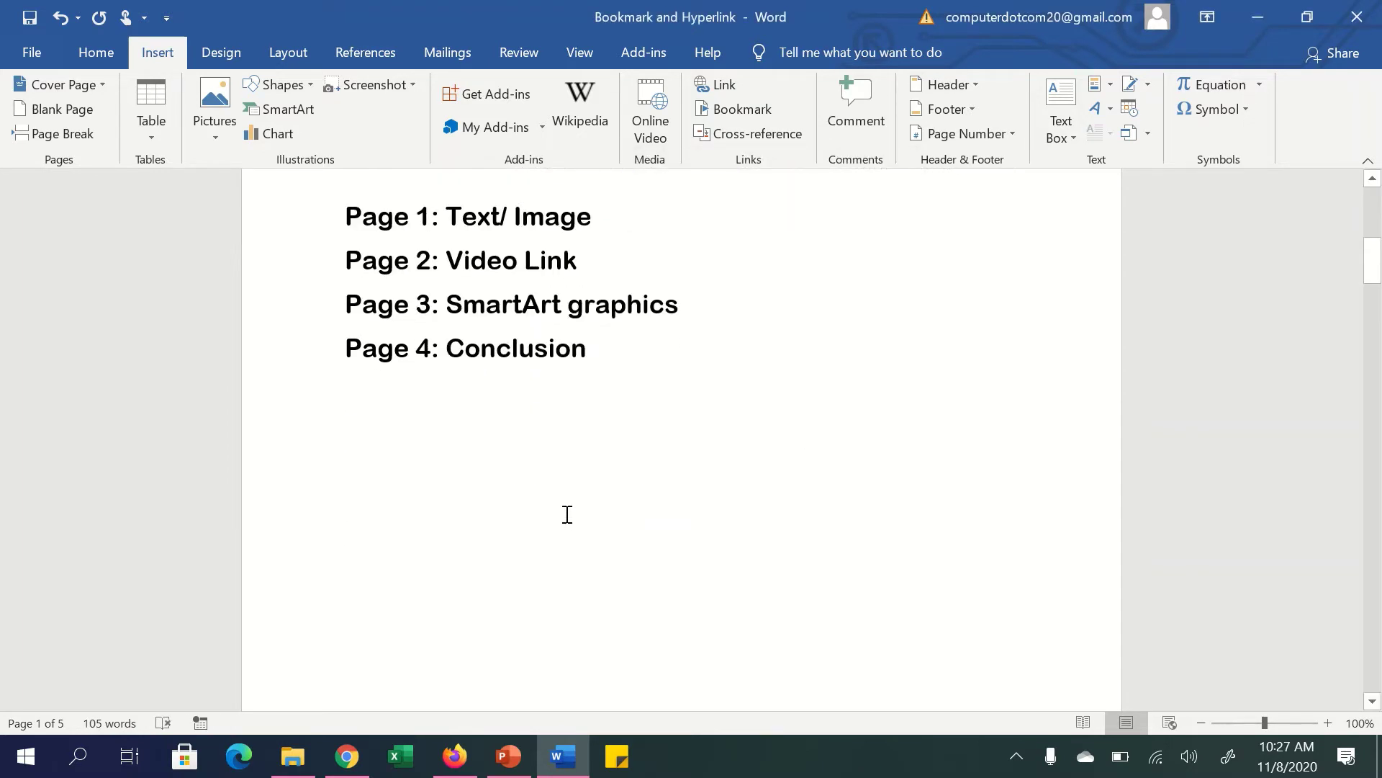
scroll(565, 512, "down", 3)
scroll(564, 512, "down", 4)
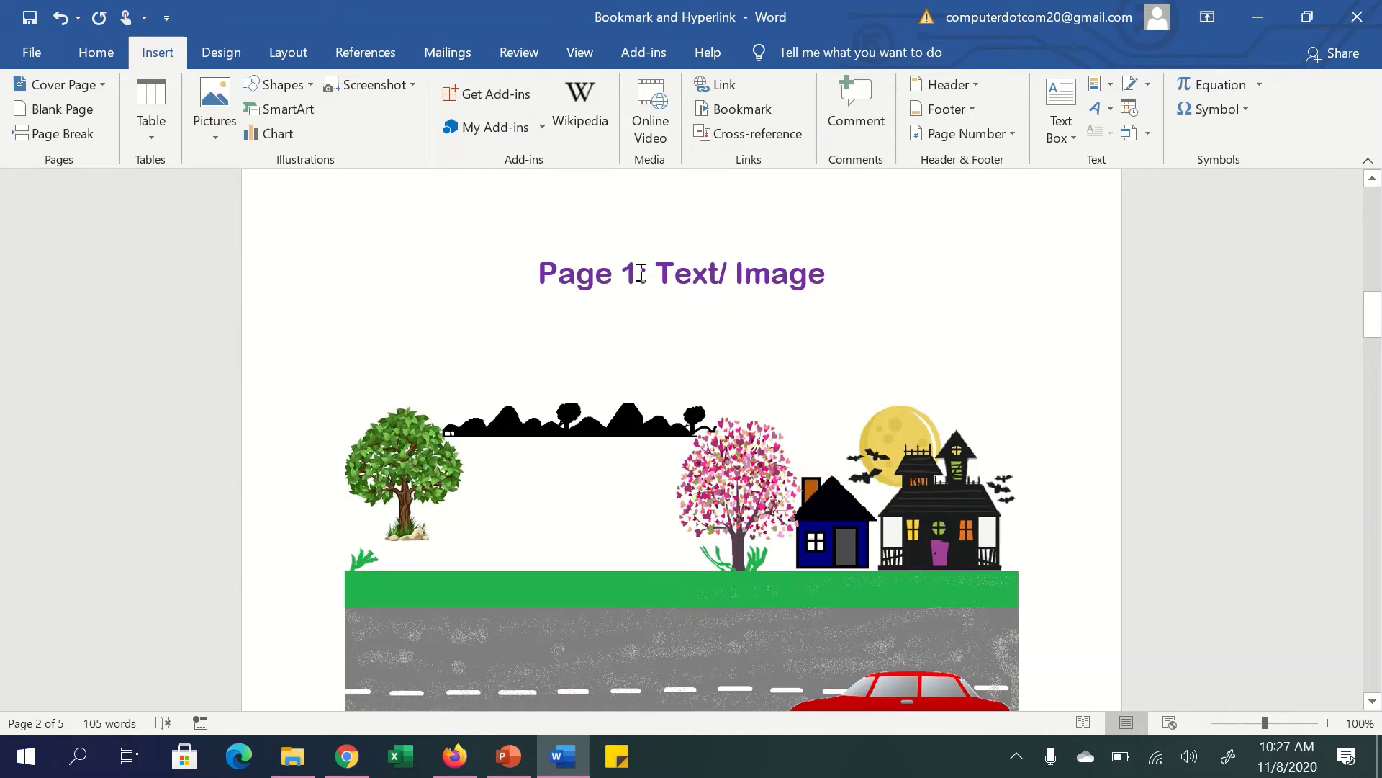
left_click_drag(639, 272, 539, 278)
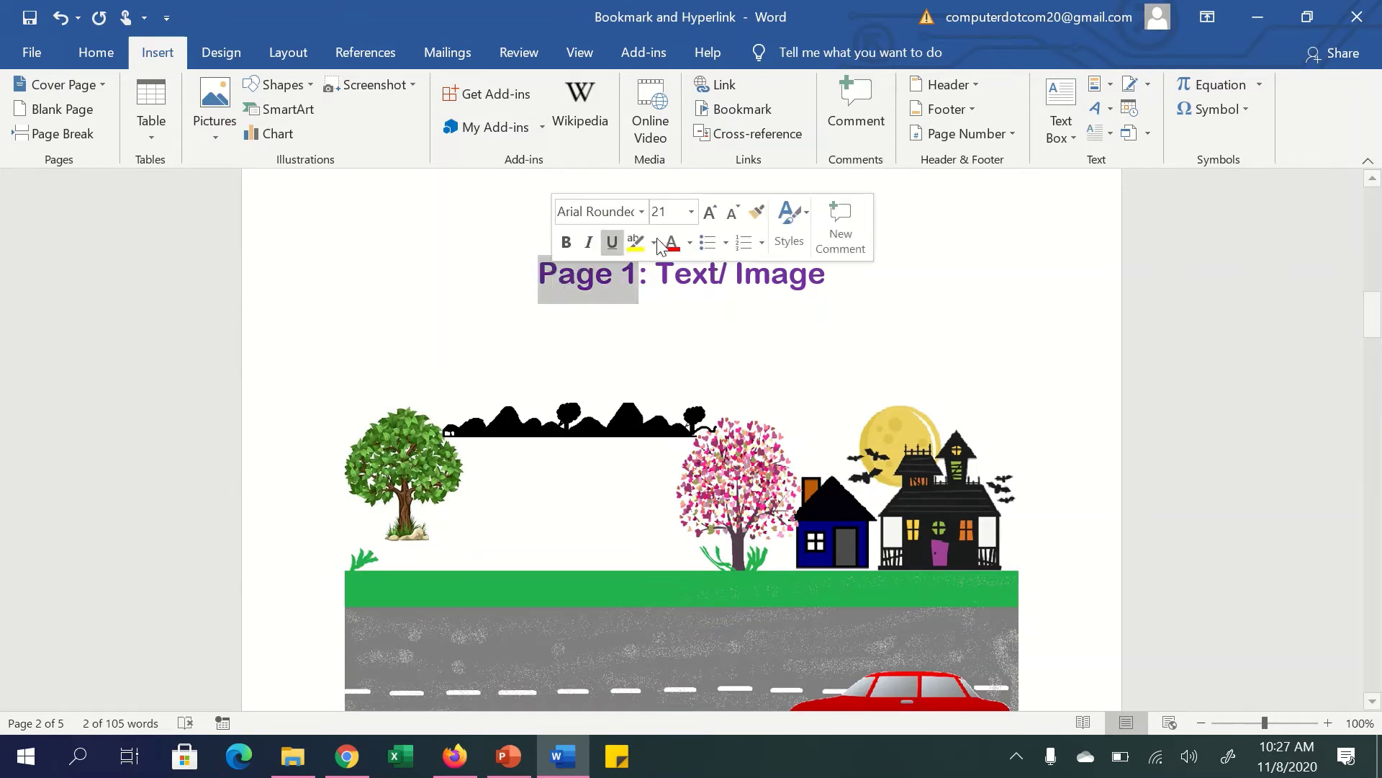
left_click(747, 108)
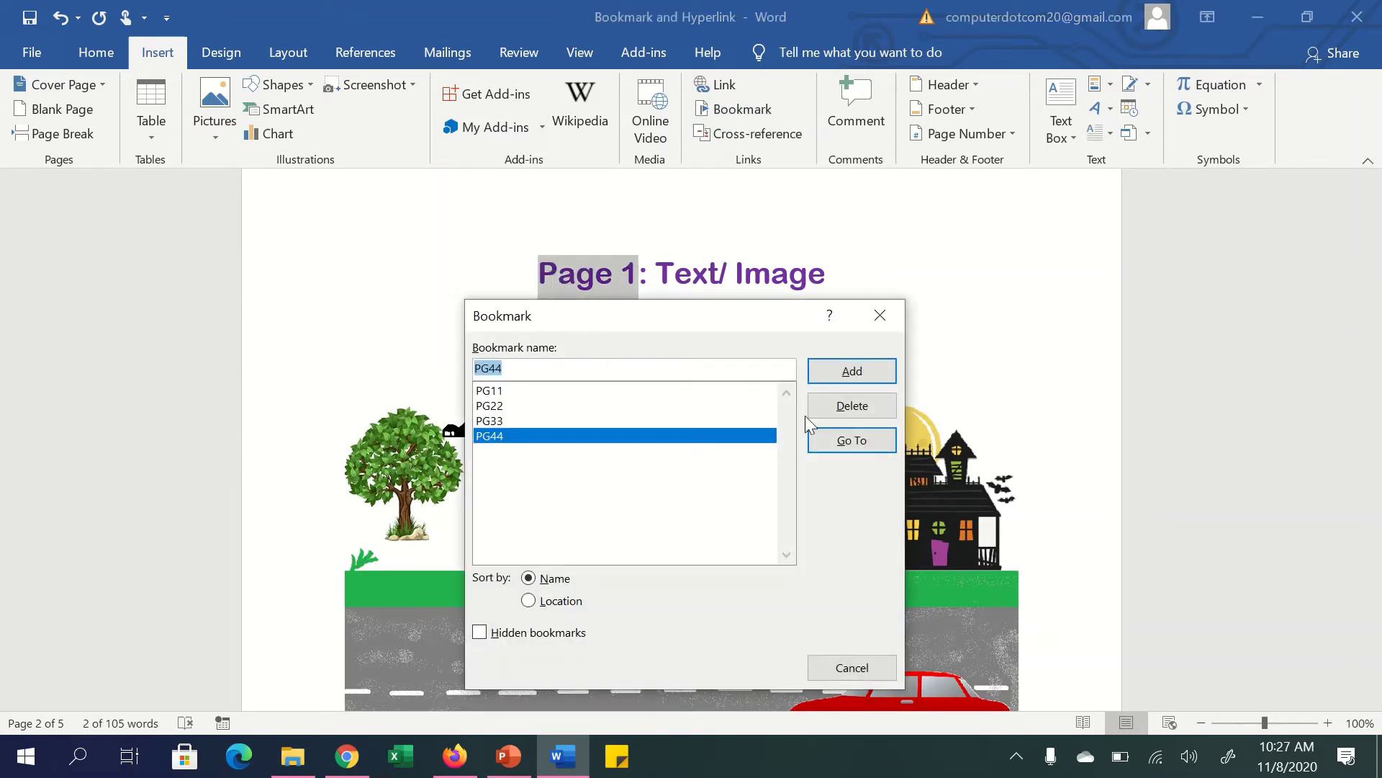
left_click(527, 371)
key("BackSpace")
key("BackSpace")
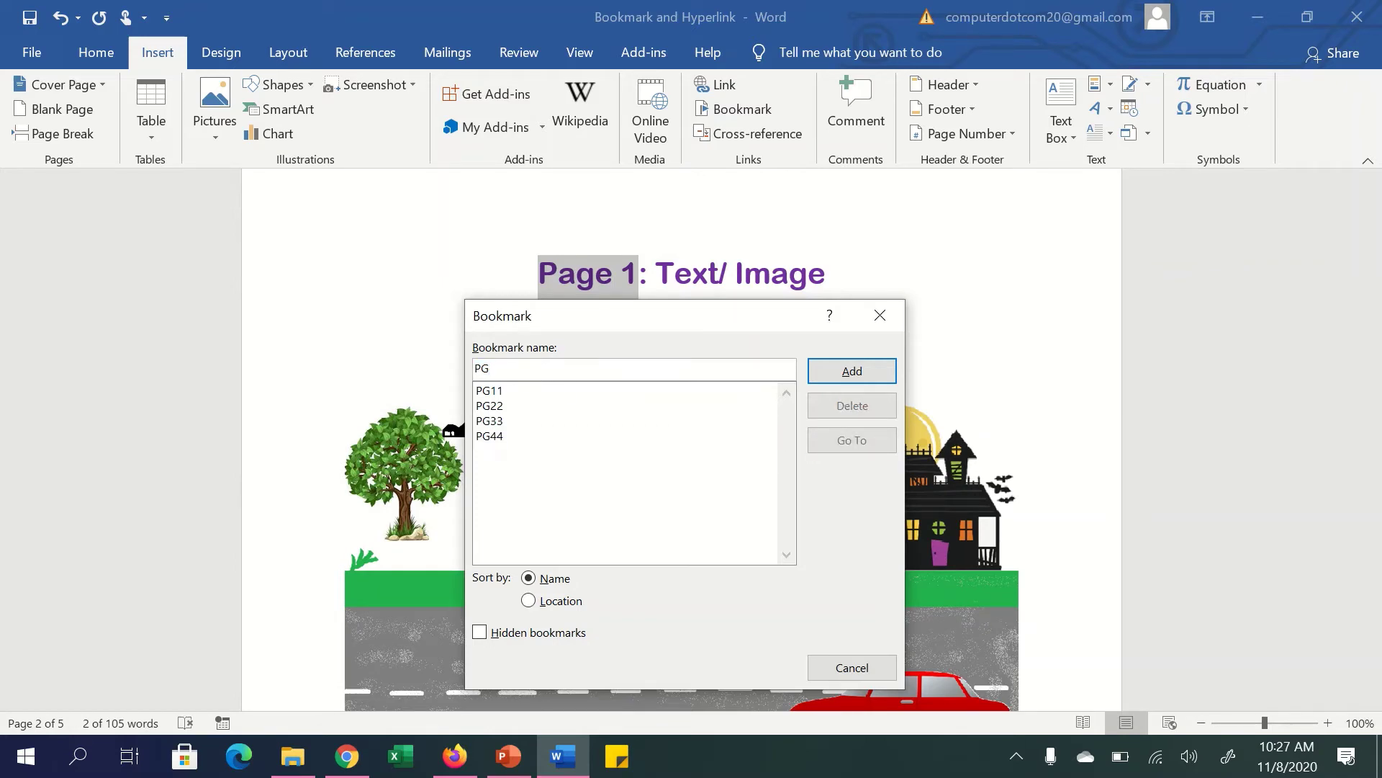
type("1")
key("Return")
Bookmark 'Page 2' in the Page 2 heading as PG2.
scroll(611, 380, "down", 5)
scroll(609, 382, "down", 7)
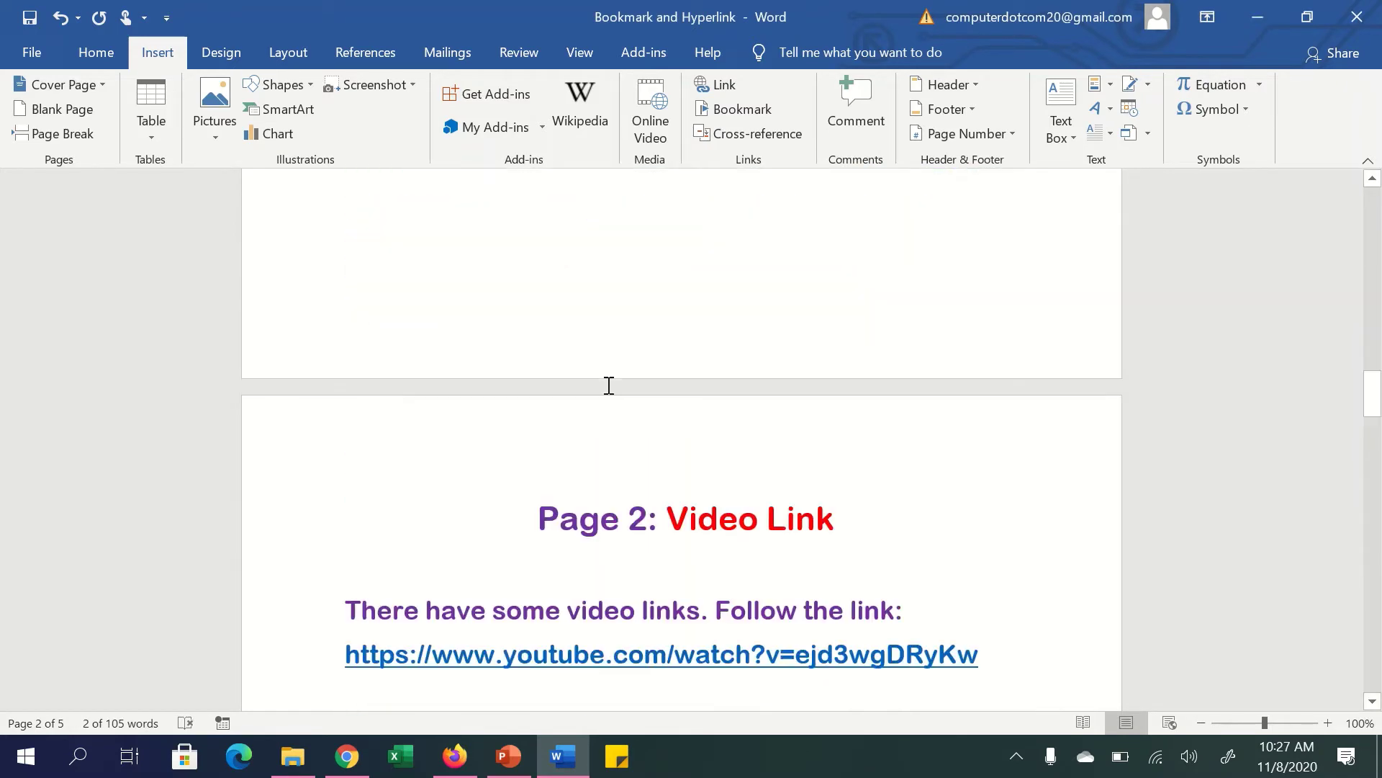
scroll(609, 386, "down", 5)
left_click_drag(640, 341, 518, 346)
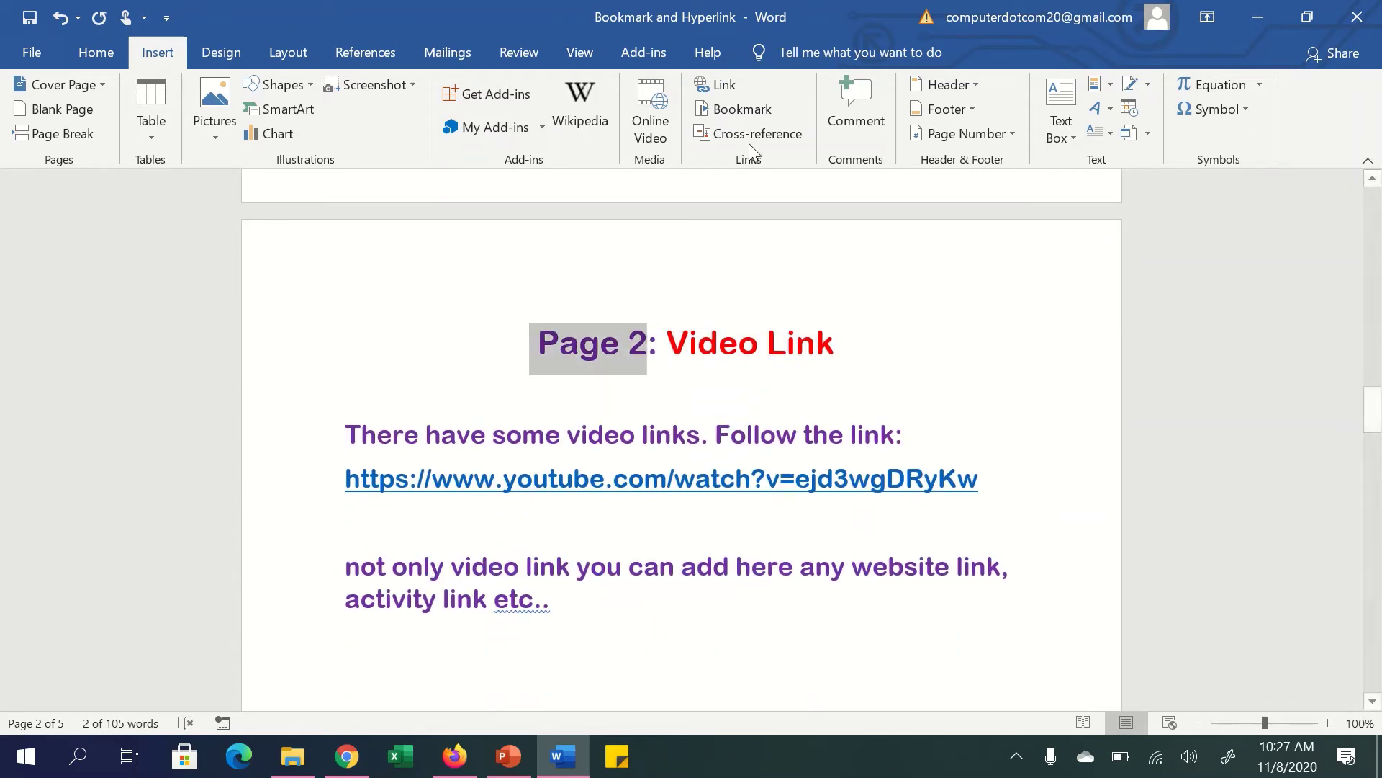
left_click(731, 110)
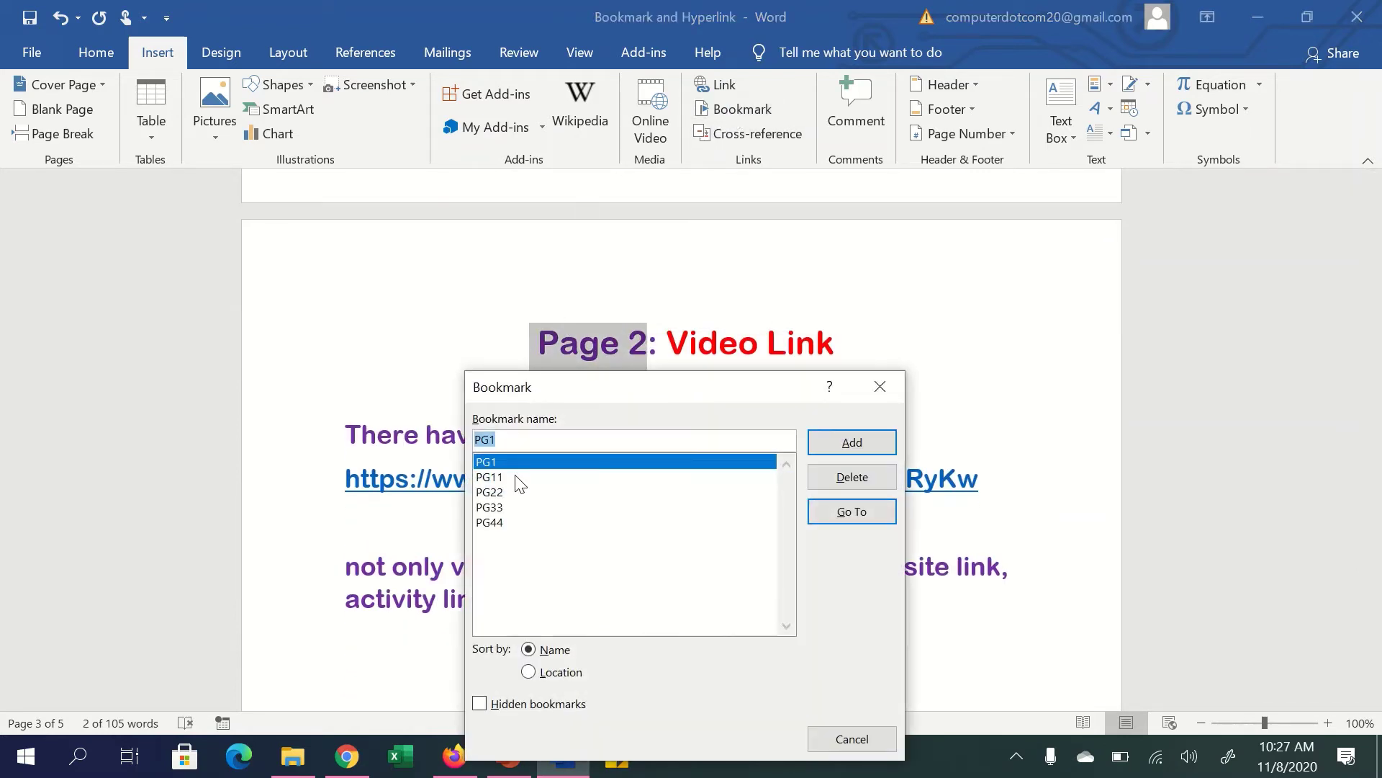
left_click(513, 492)
left_click(515, 438)
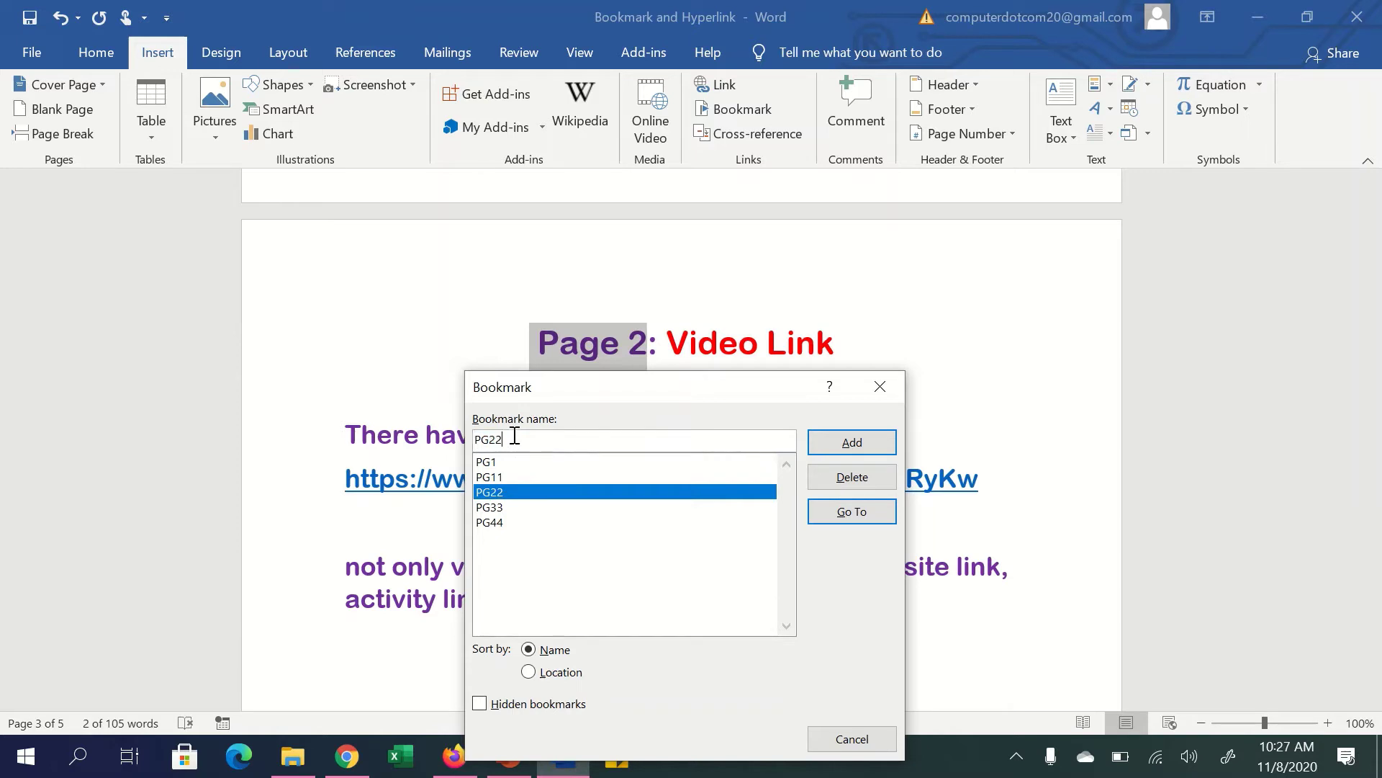
key("BackSpace")
key("Return")
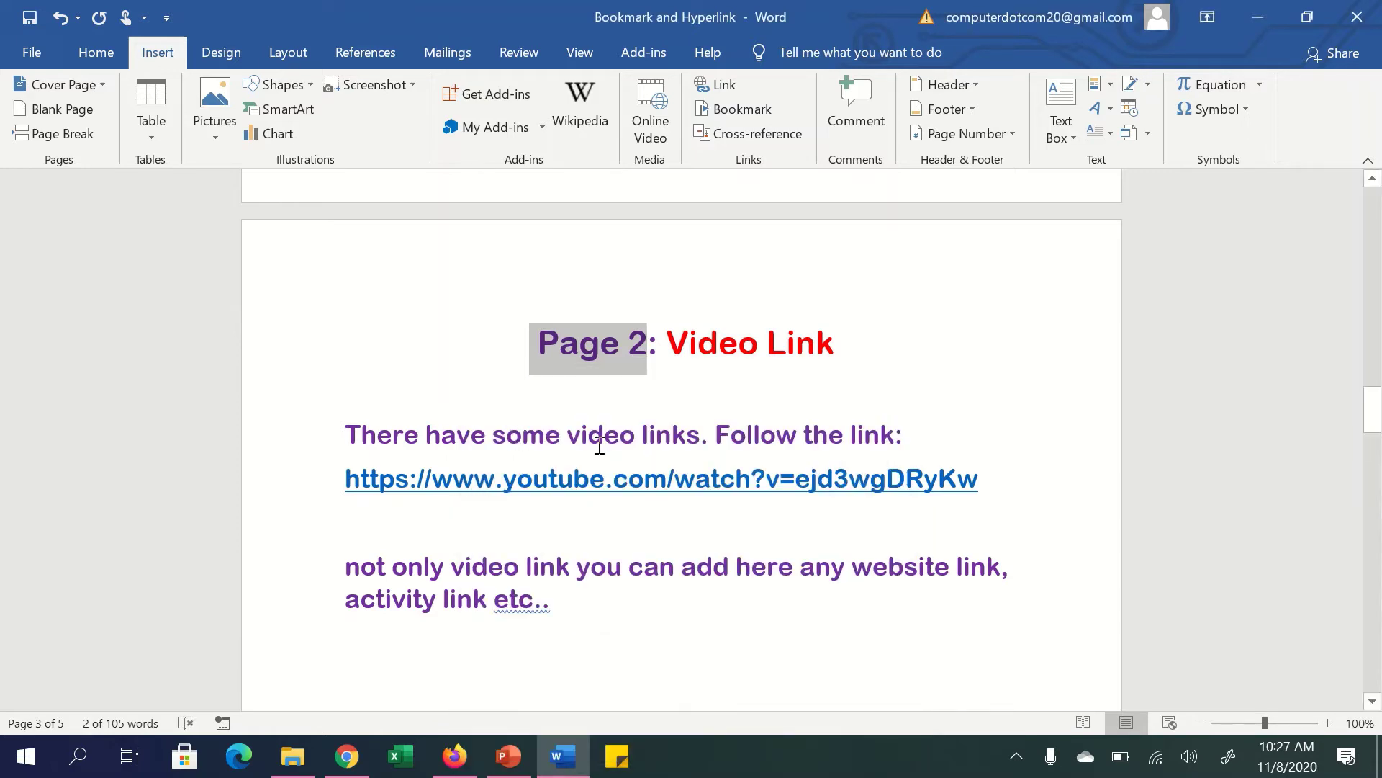
Bookmark 'Page 3' in the Page 3 heading as PG3.
scroll(598, 446, "down", 5)
scroll(596, 448, "down", 3)
scroll(583, 432, "down", 3)
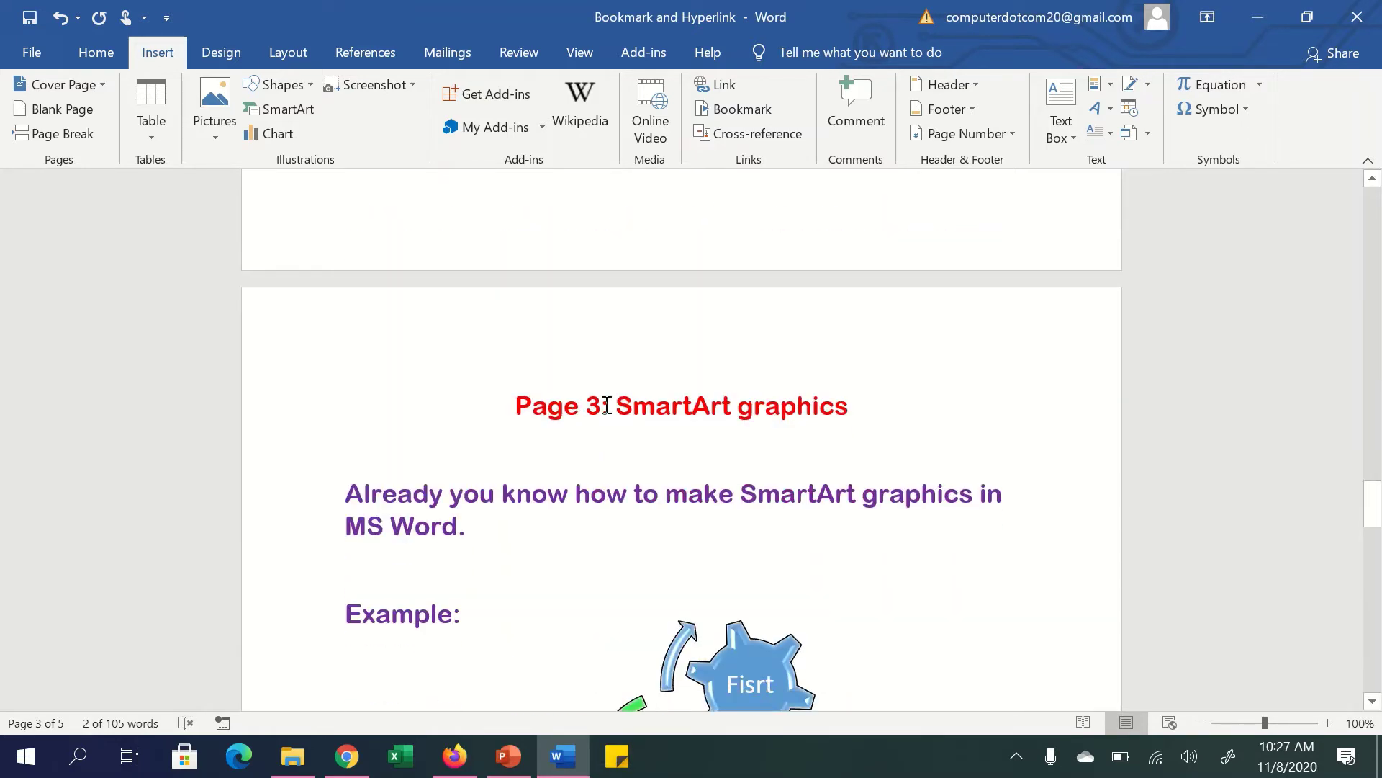
left_click(525, 414, "shift")
left_click(741, 108)
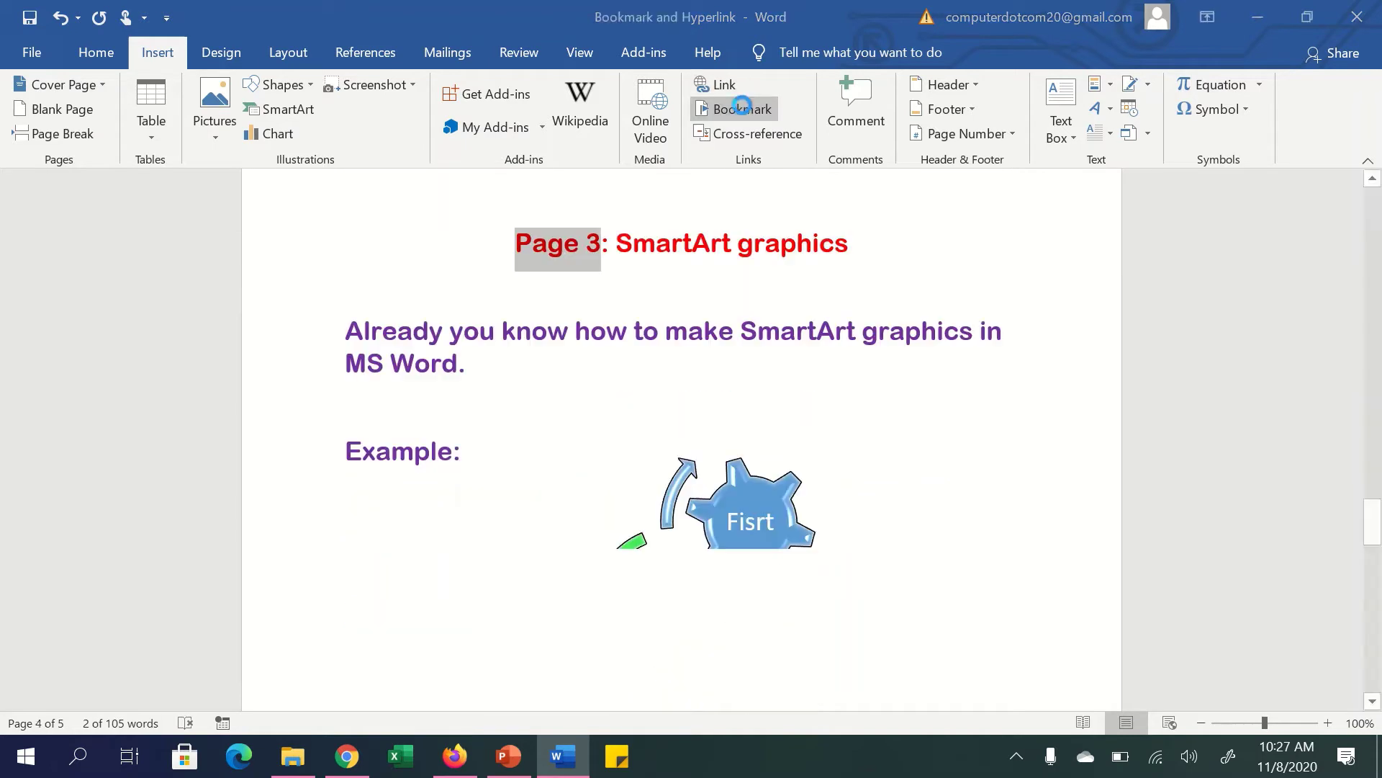
left_click(508, 416)
key("BackSpace")
type("PG3")
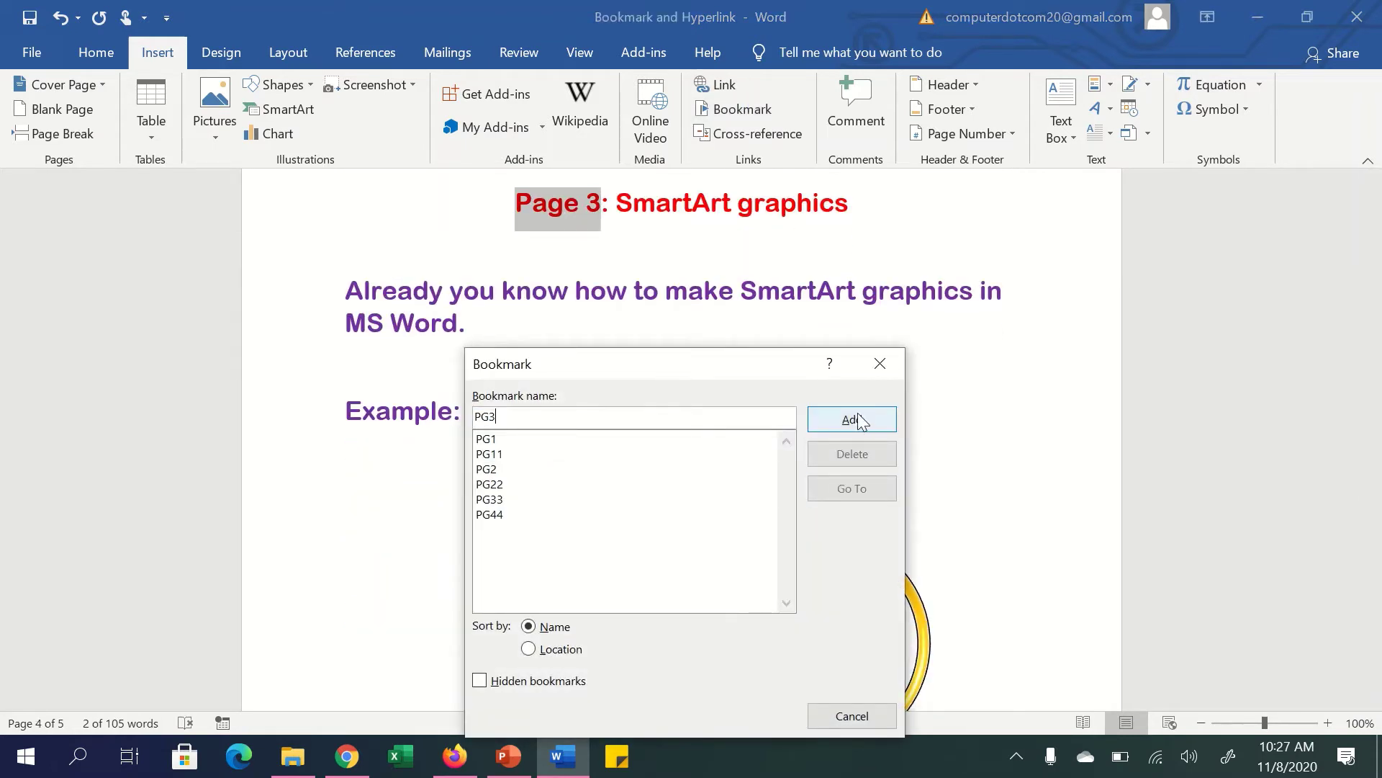
left_click(864, 421)
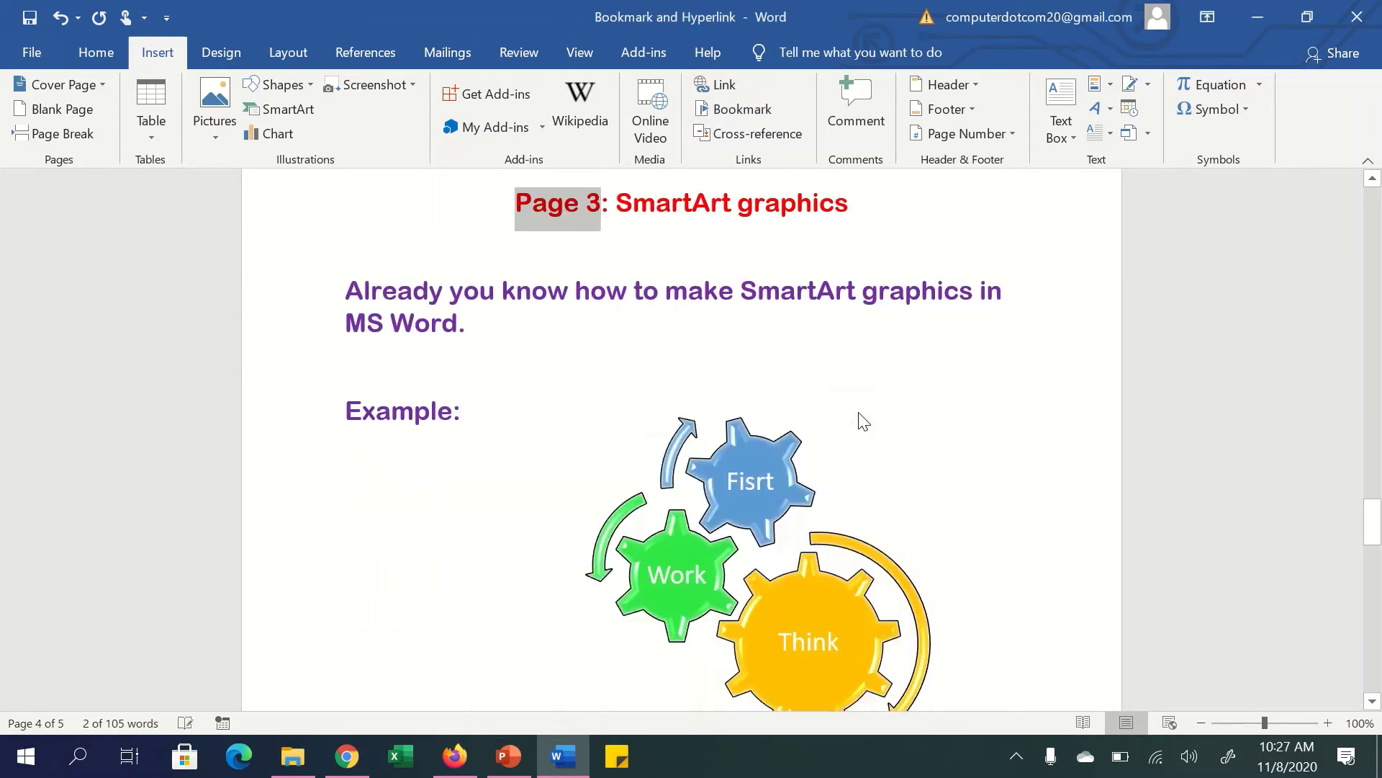
Bookmark 'Page 4' in the Page 4: Conclusion heading as PG4.
scroll(610, 512, "down", 3)
scroll(610, 512, "down", 5)
scroll(612, 515, "down", 4)
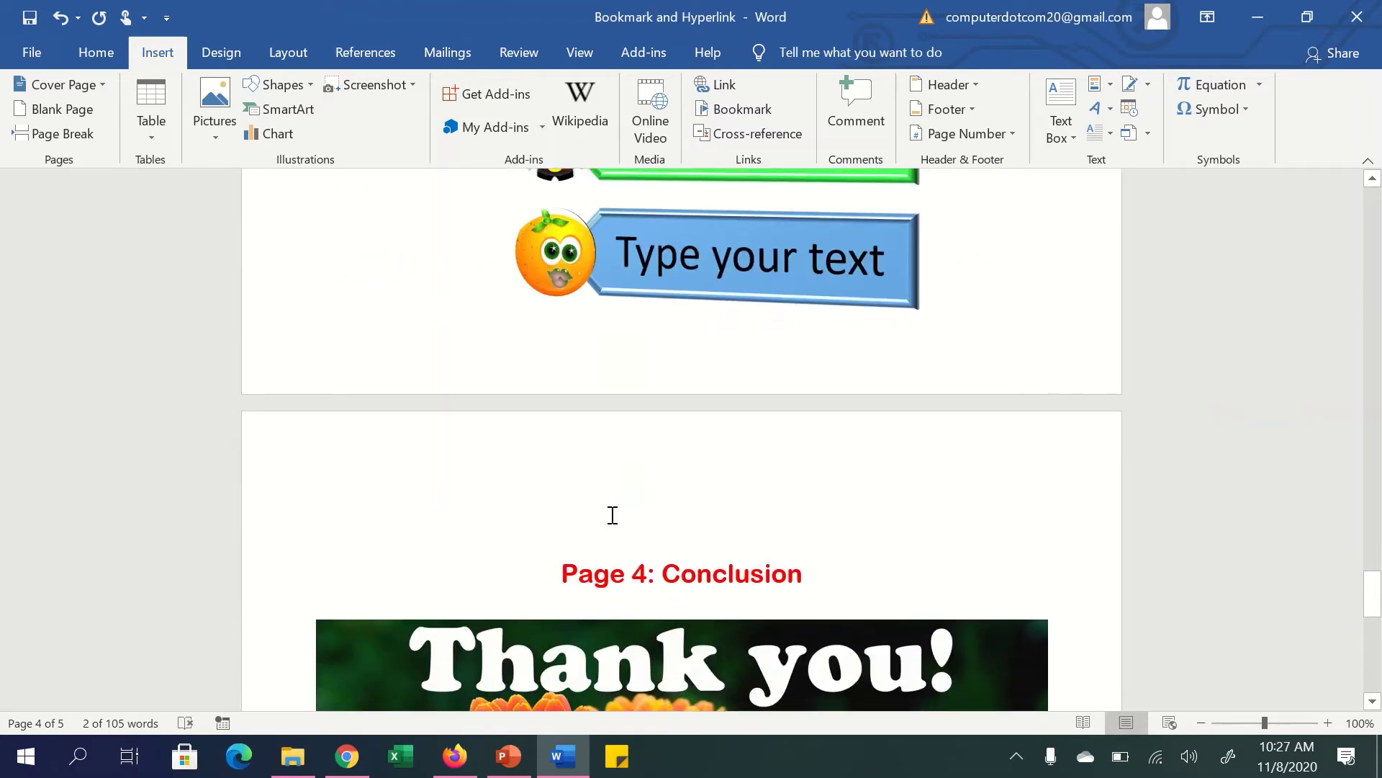
left_click_drag(650, 571, 561, 574)
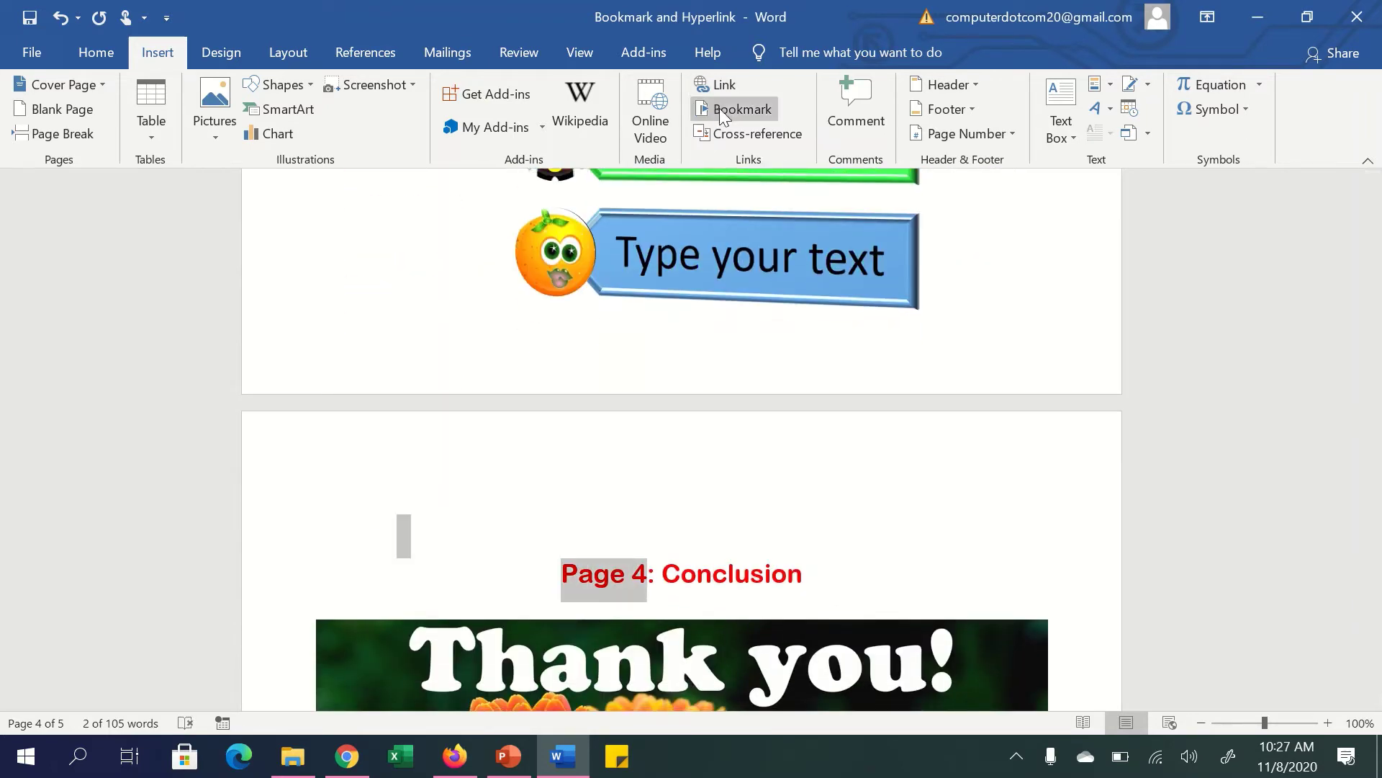
left_click(749, 110)
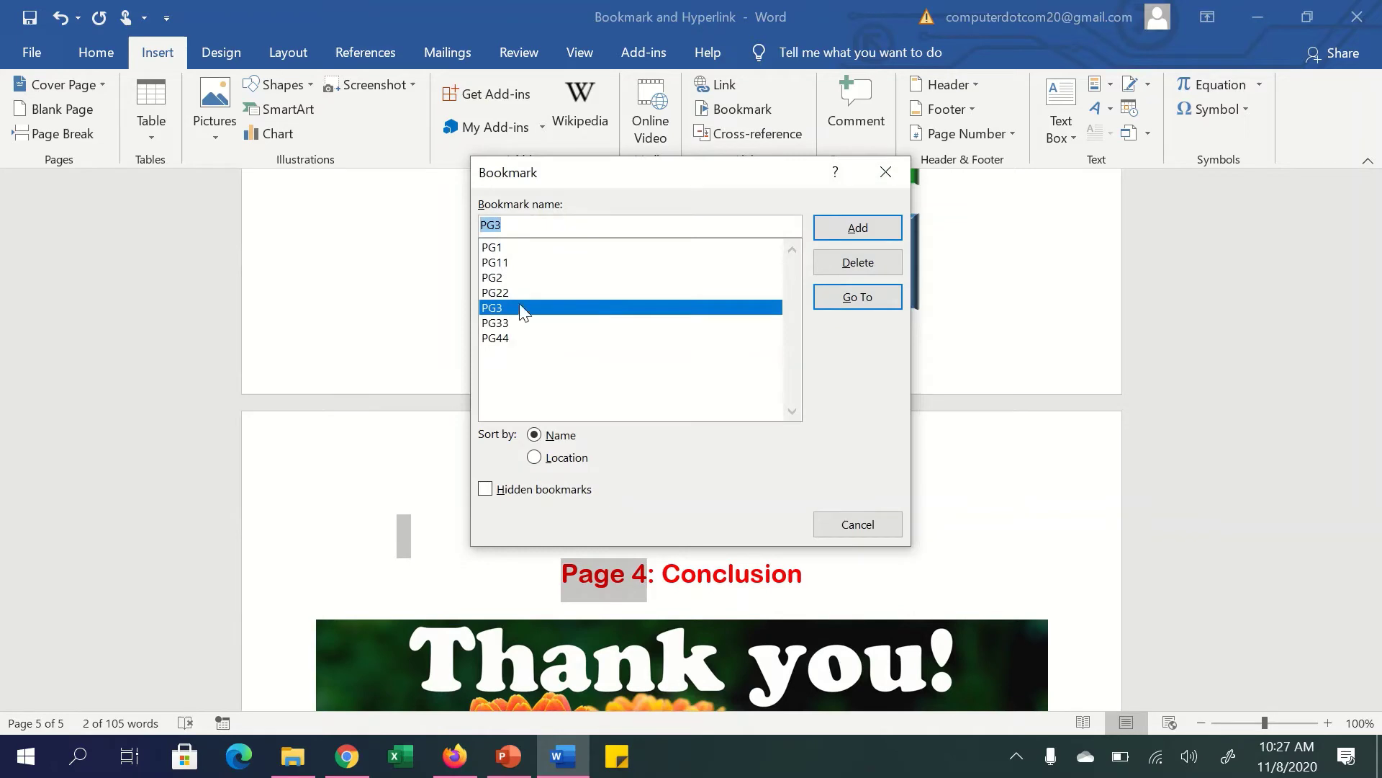
left_click(528, 226)
key("BackSpace")
type("4")
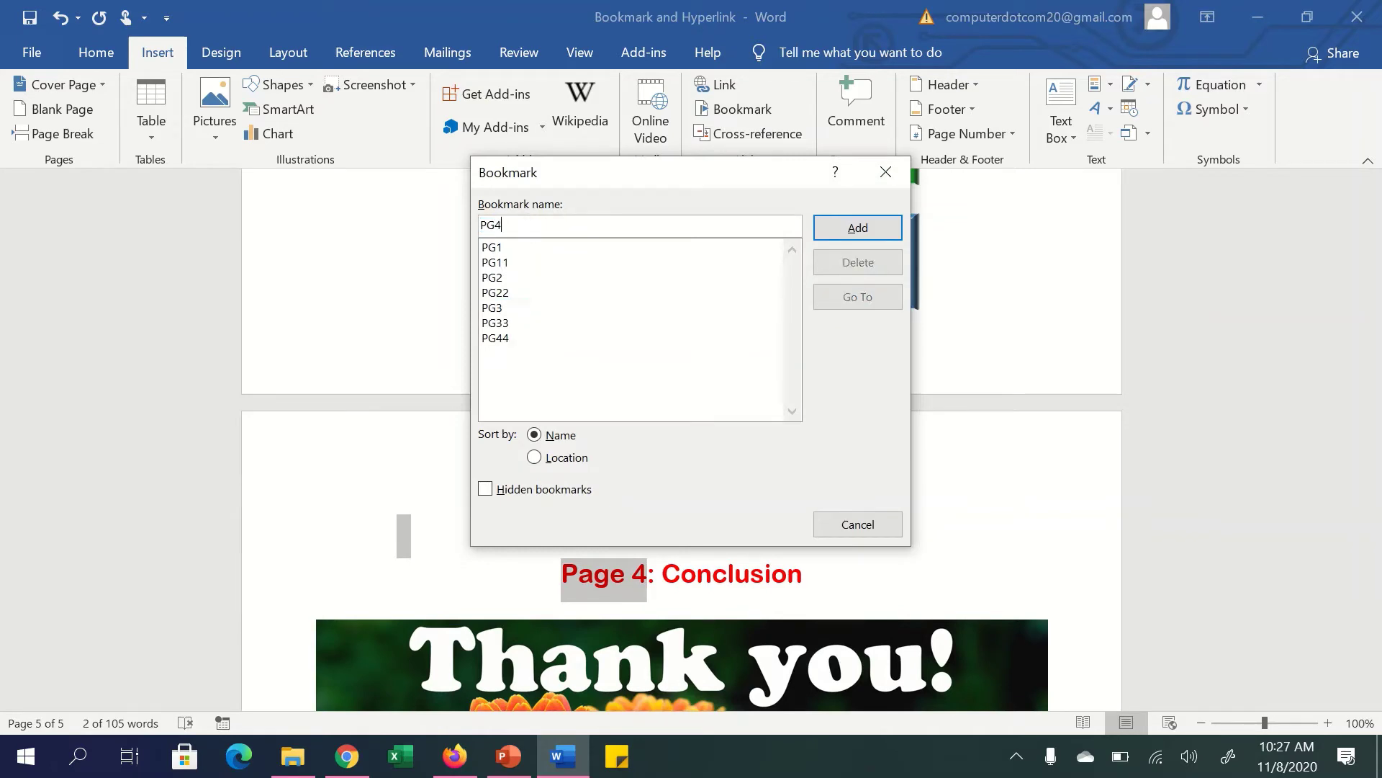
left_click(848, 228)
Hyperlink the index entry Page 1 to bookmark PG11 within this document.
scroll(720, 373, "up", 1)
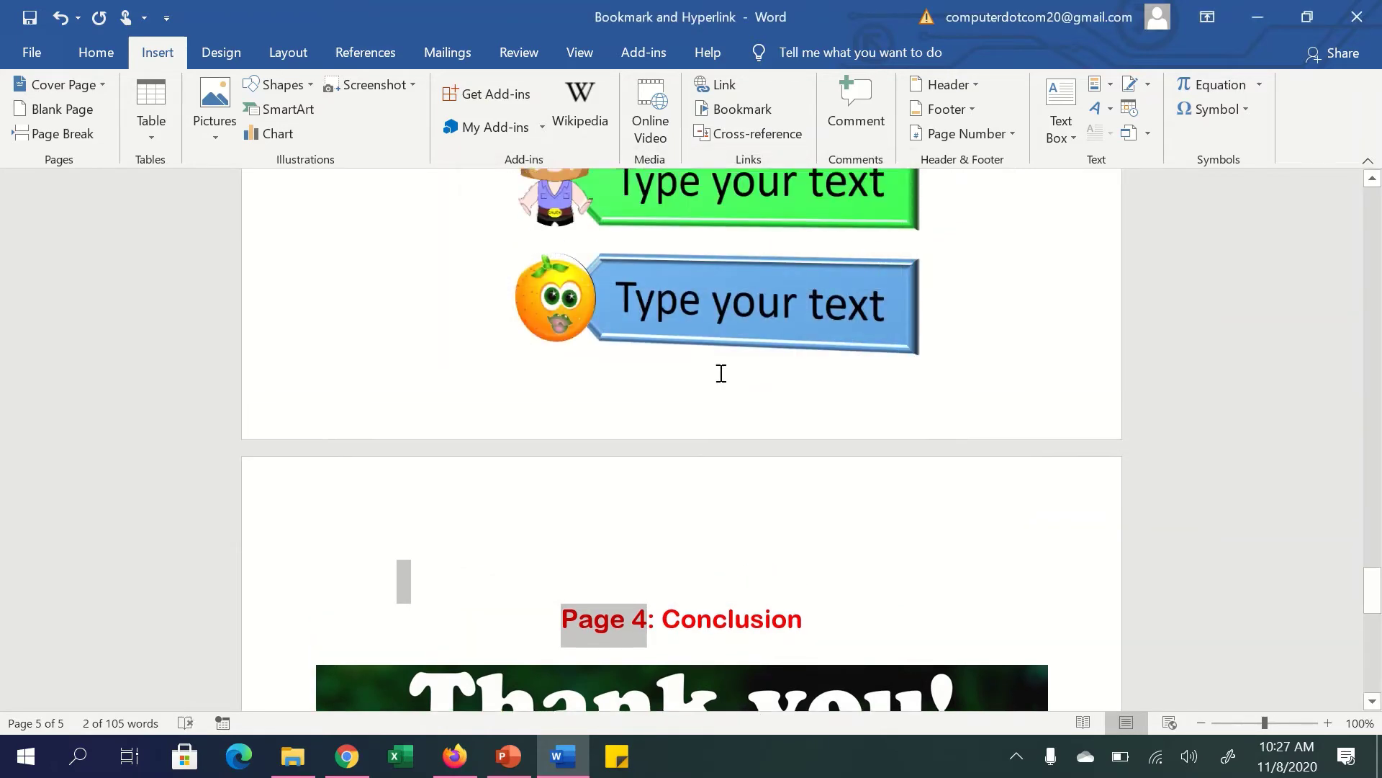
scroll(722, 373, "up", 10)
scroll(723, 372, "up", 10)
scroll(722, 372, "up", 8)
scroll(722, 373, "up", 8)
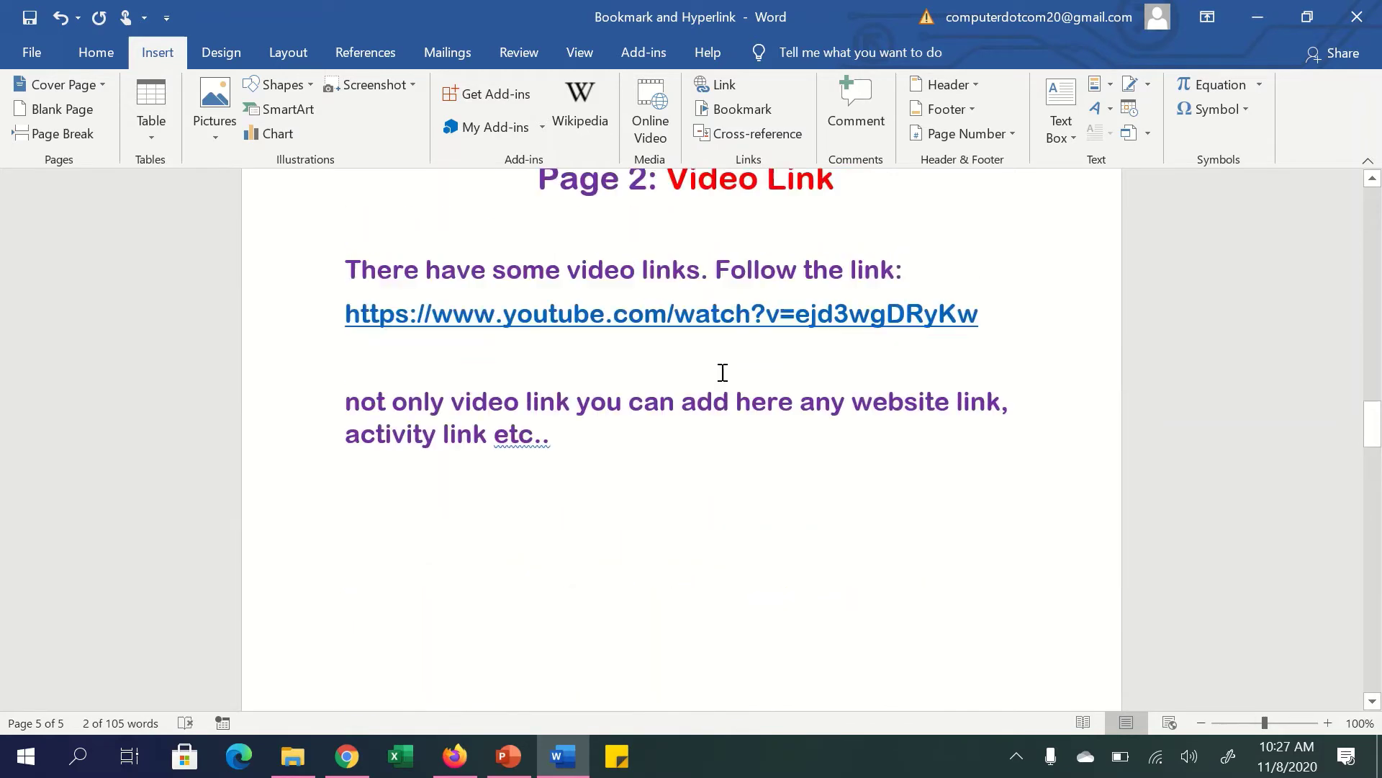
scroll(722, 372, "up", 4)
scroll(722, 372, "up", 6)
scroll(723, 372, "up", 10)
scroll(723, 372, "up", 10)
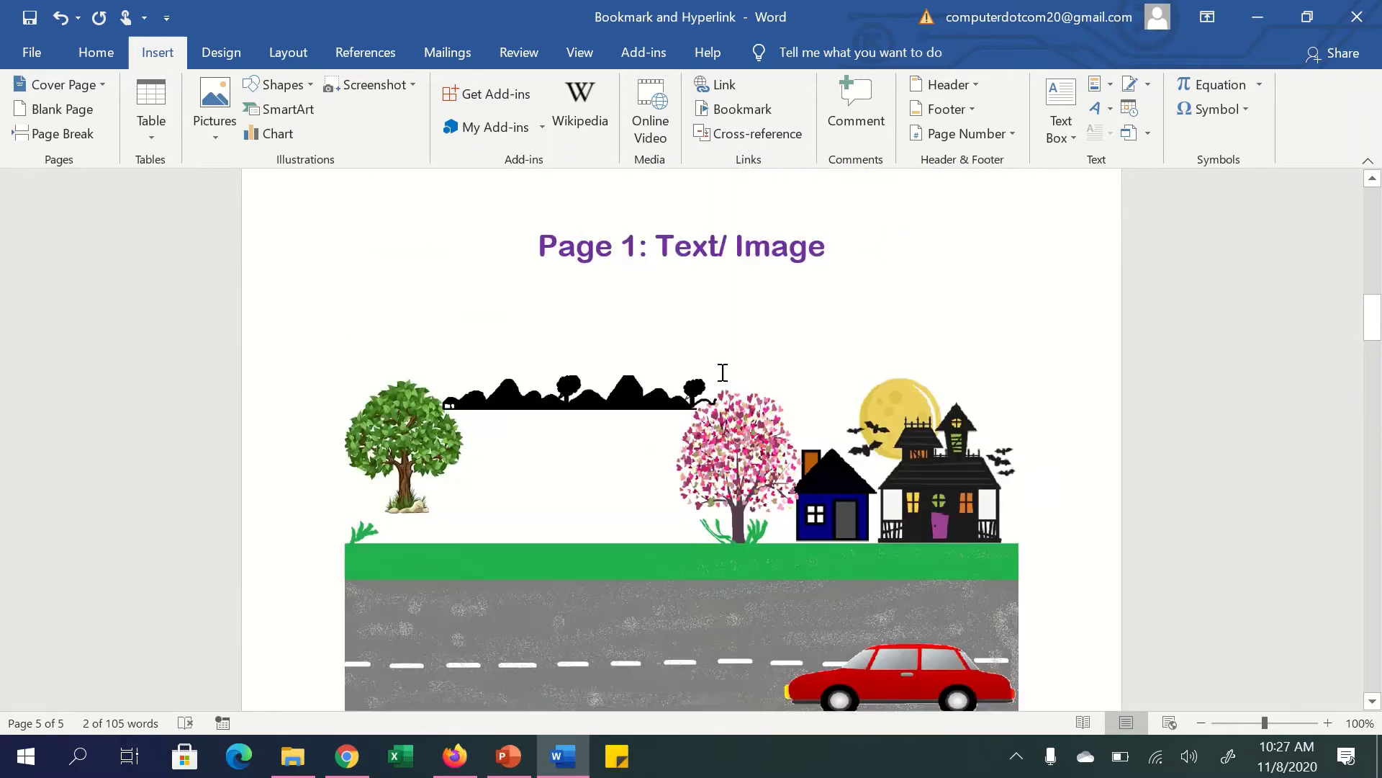
scroll(722, 372, "up", 6)
scroll(723, 372, "up", 6)
scroll(722, 373, "up", 4)
scroll(412, 340, "up", 3)
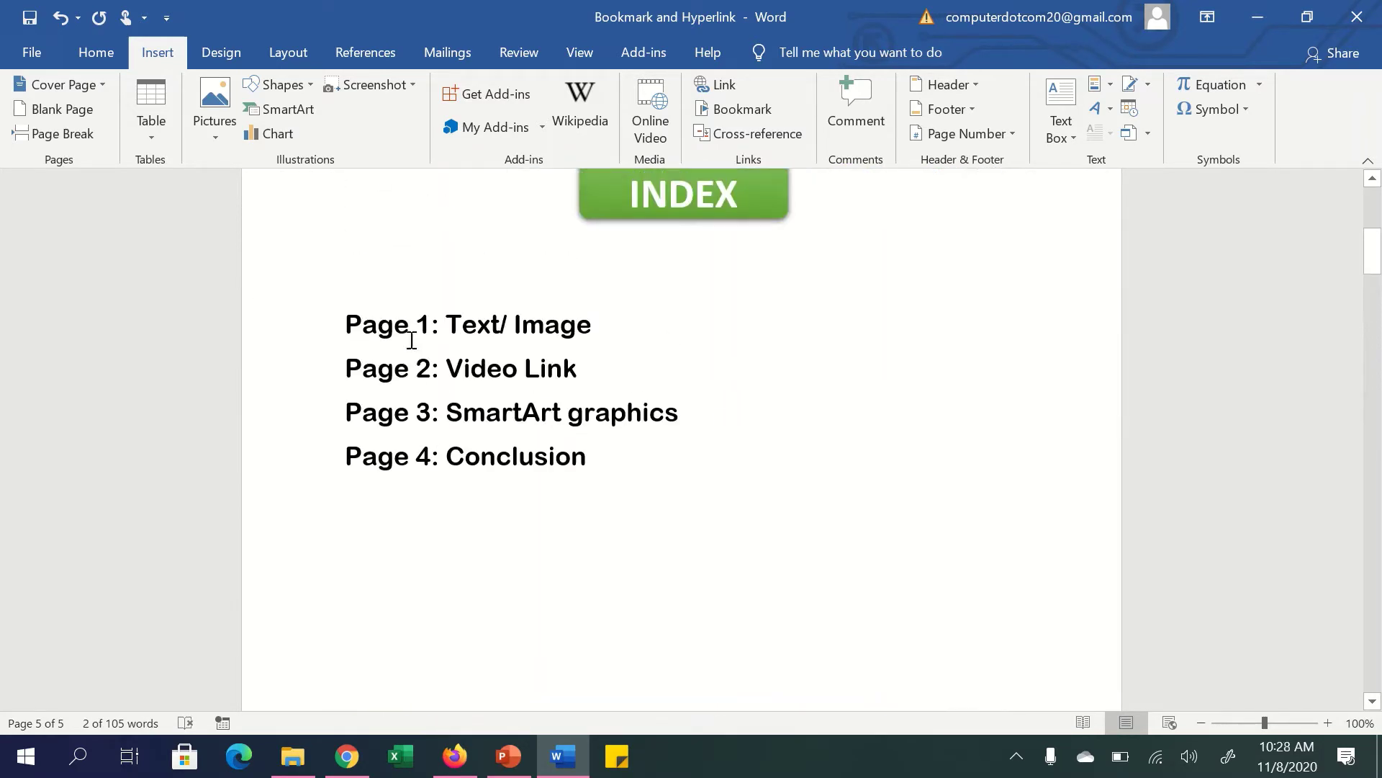
left_click_drag(431, 324, 346, 325)
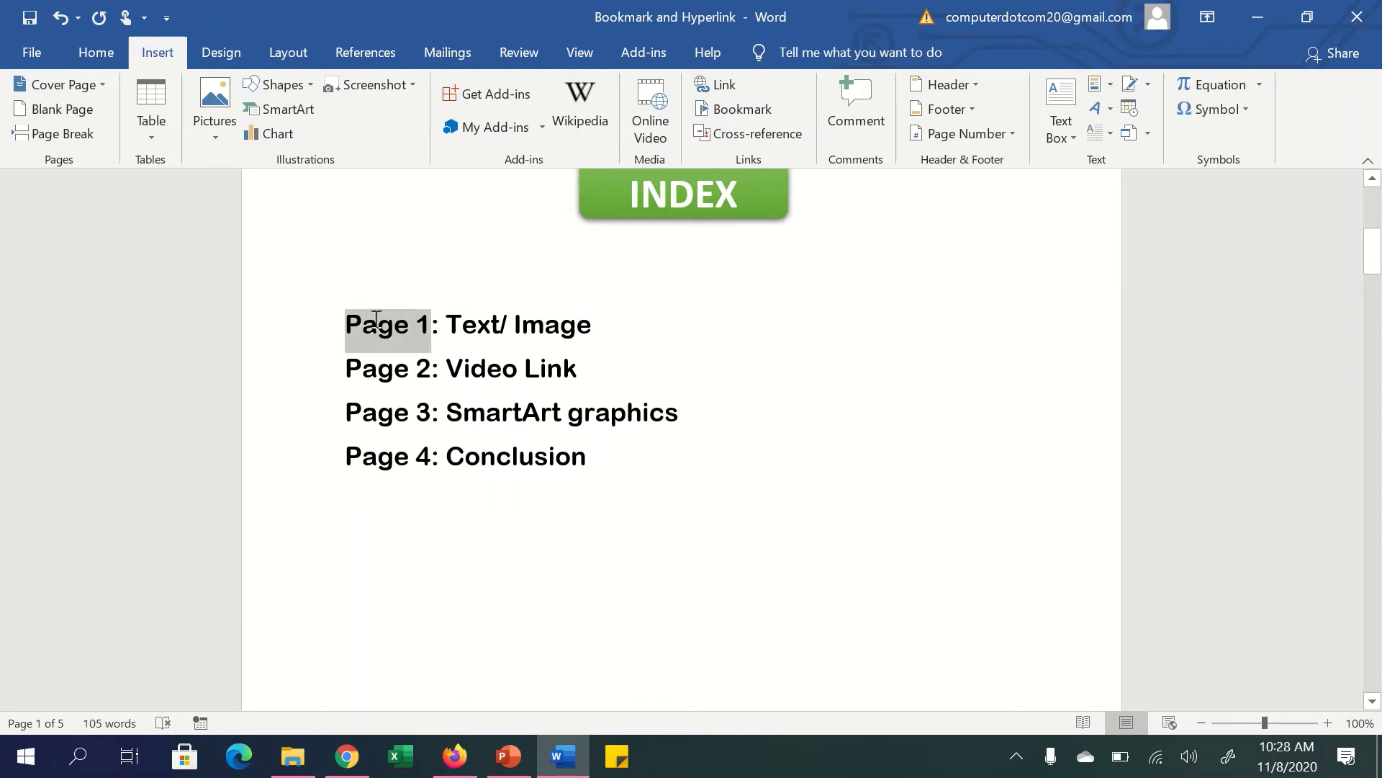
left_click(728, 88)
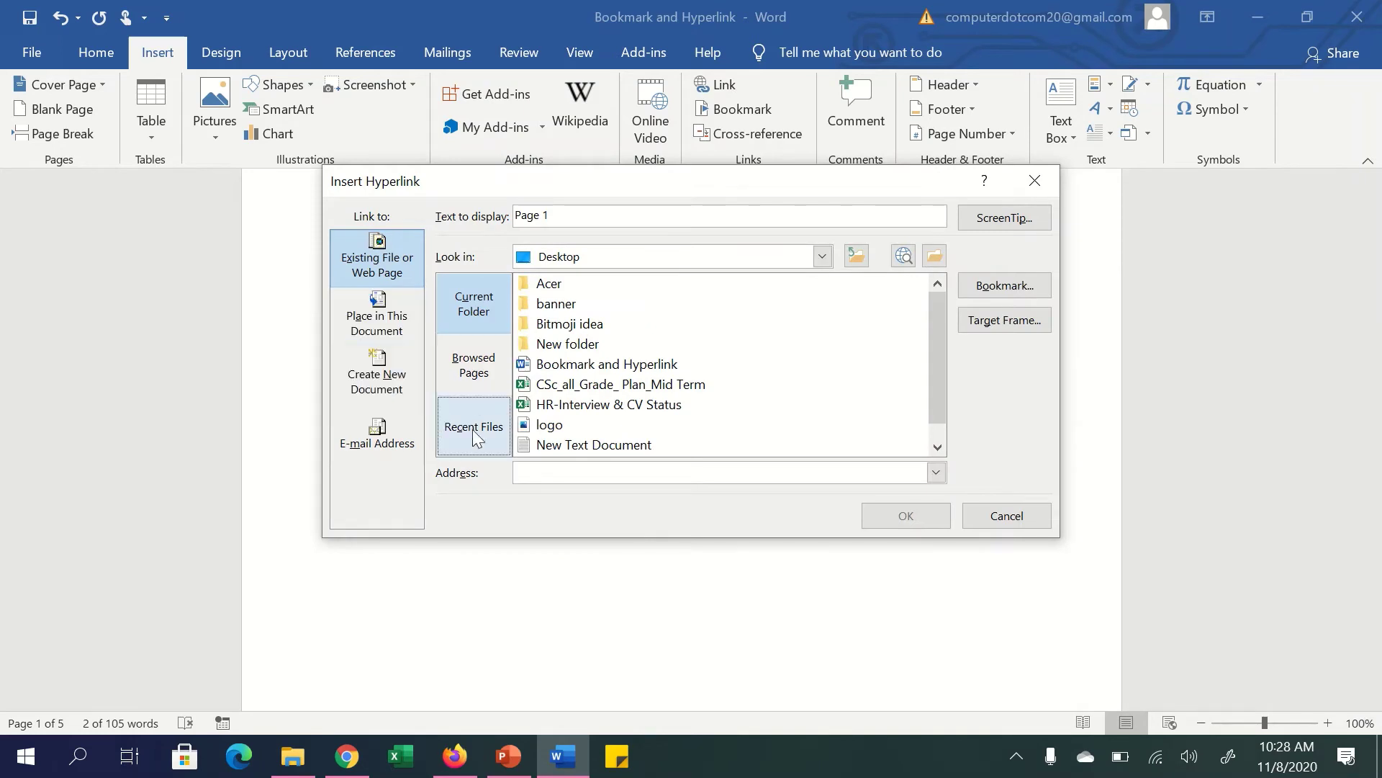
left_click(478, 321)
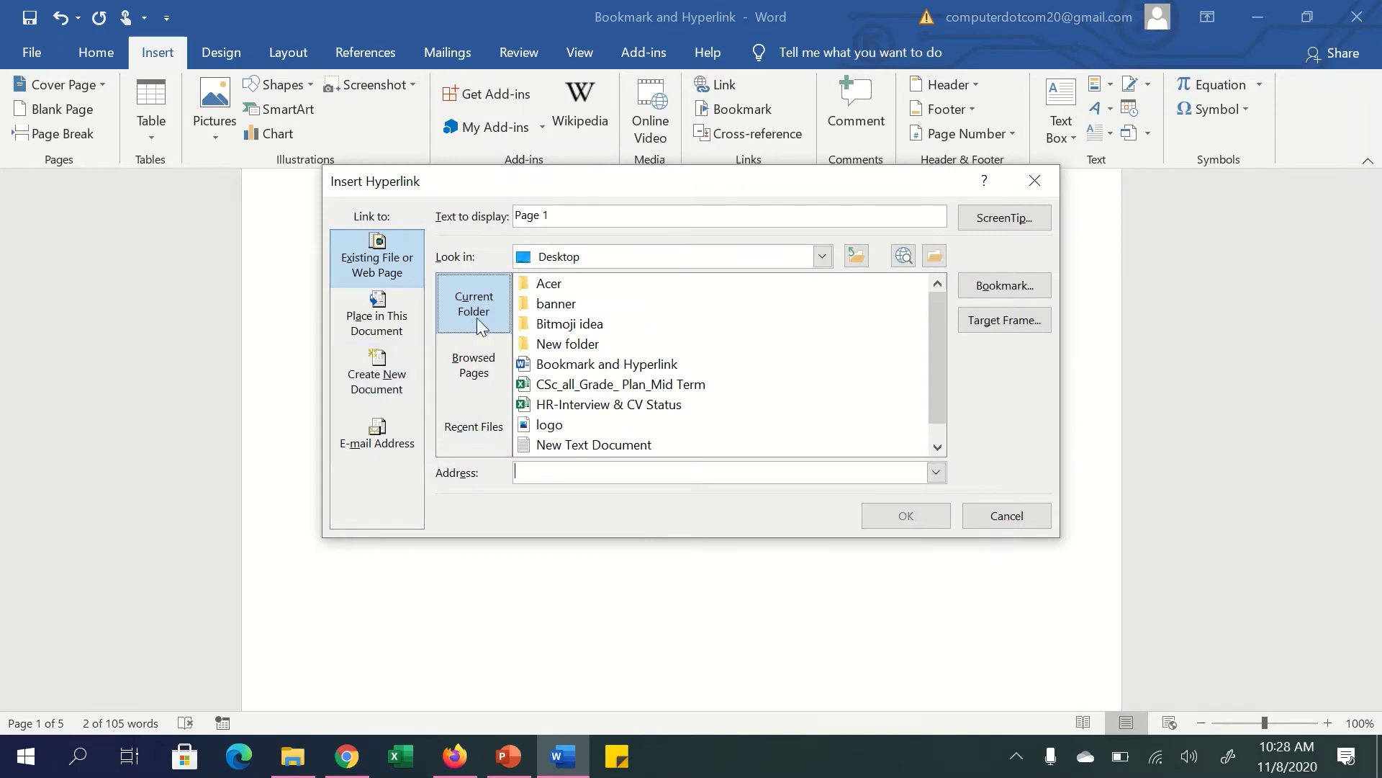
left_click(386, 321)
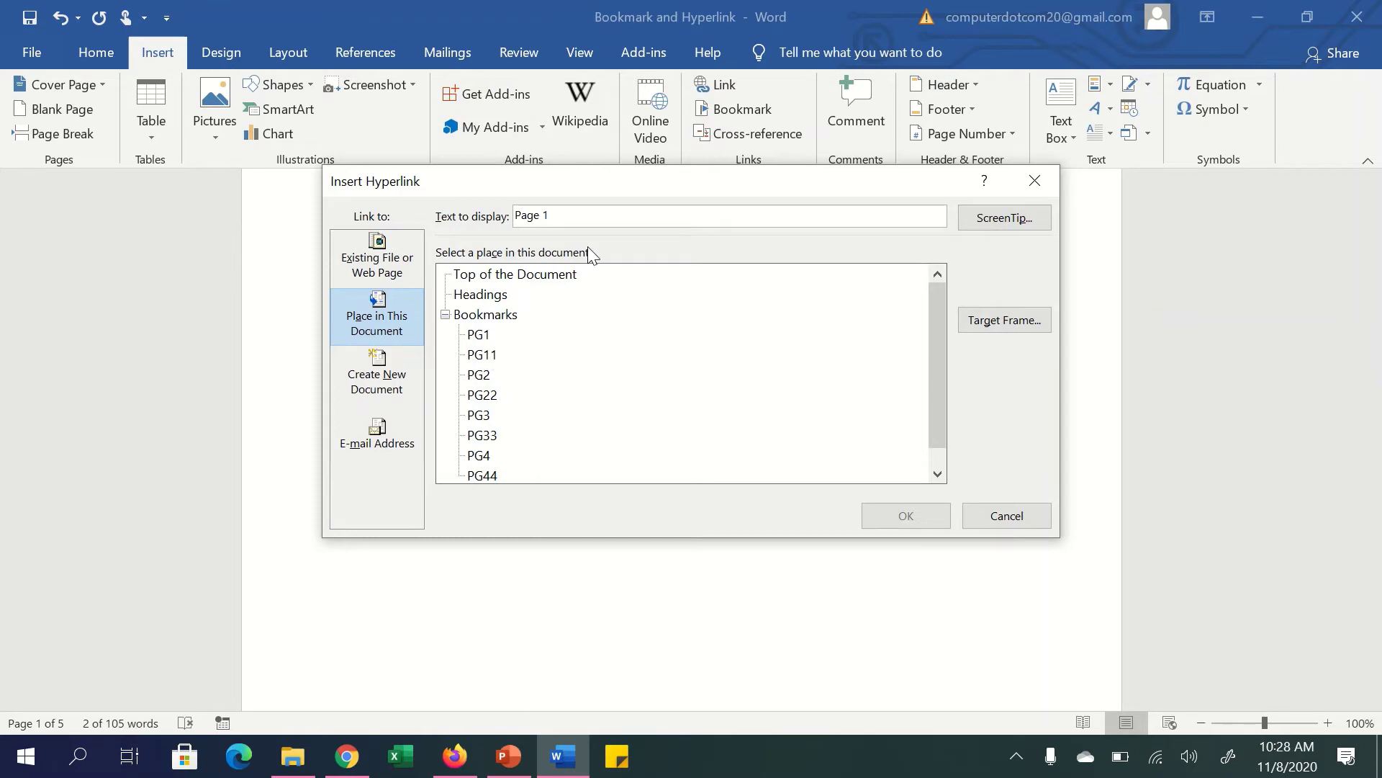
mouse_move(576, 194)
left_mouse_down()
mouse_move(974, 184)
mouse_move(927, 204)
left_mouse_up()
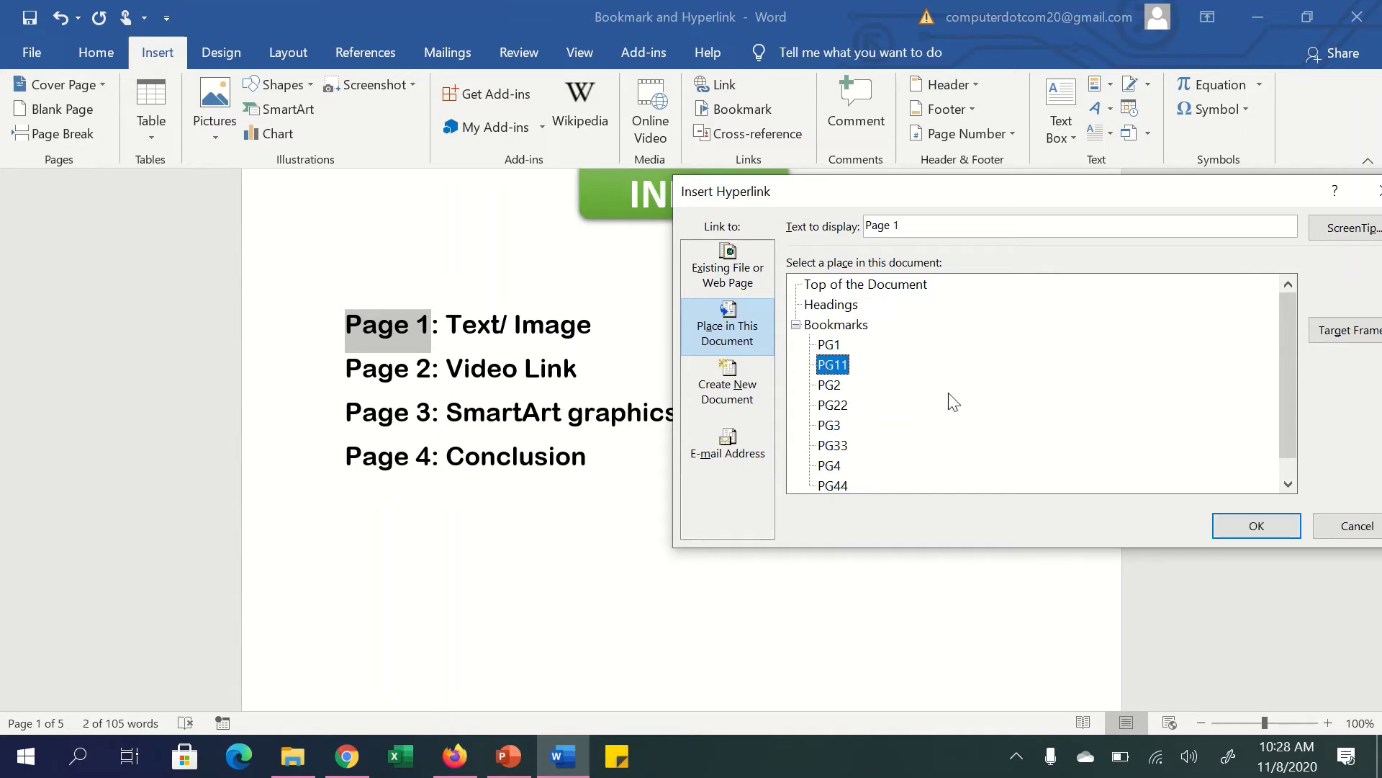
left_click(1238, 530)
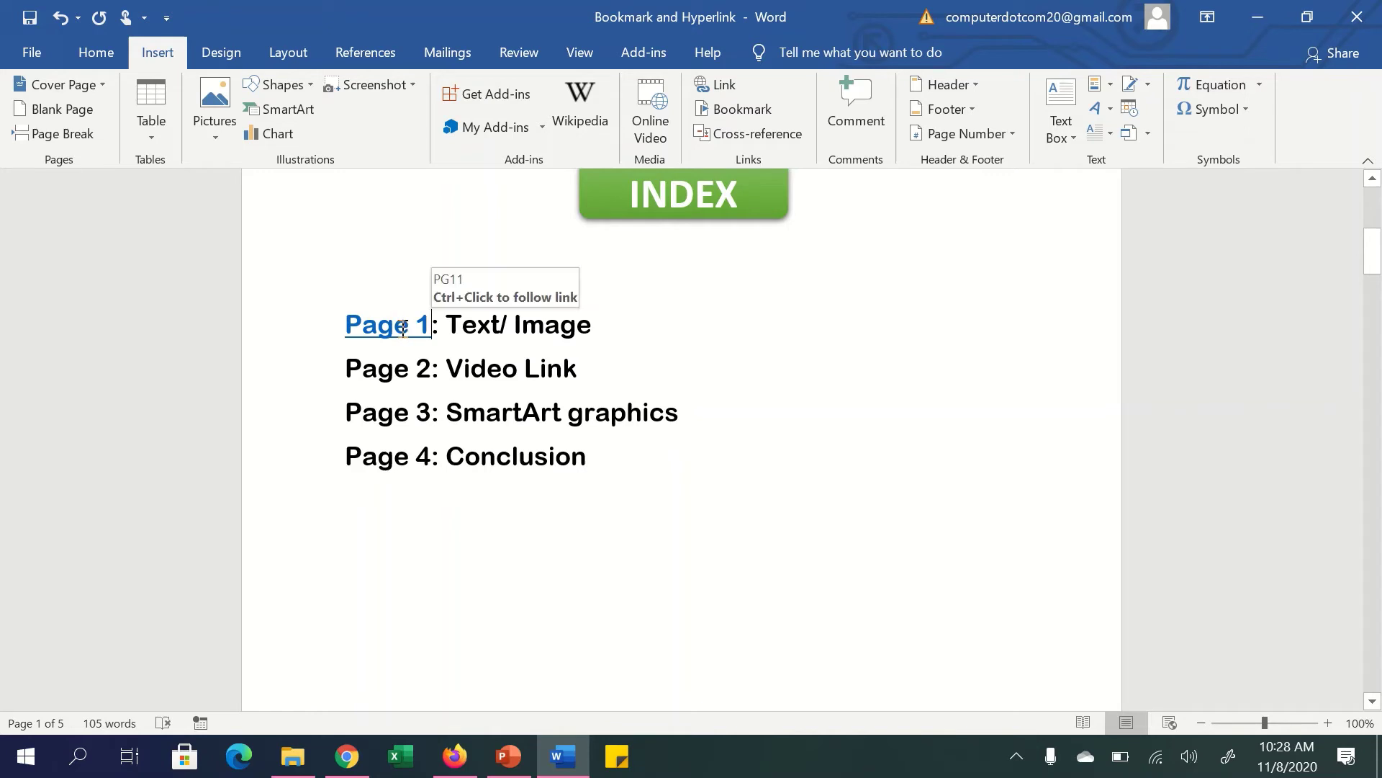
Test the Page 1 link, then undo the hyperlink.
triple_click(406, 335)
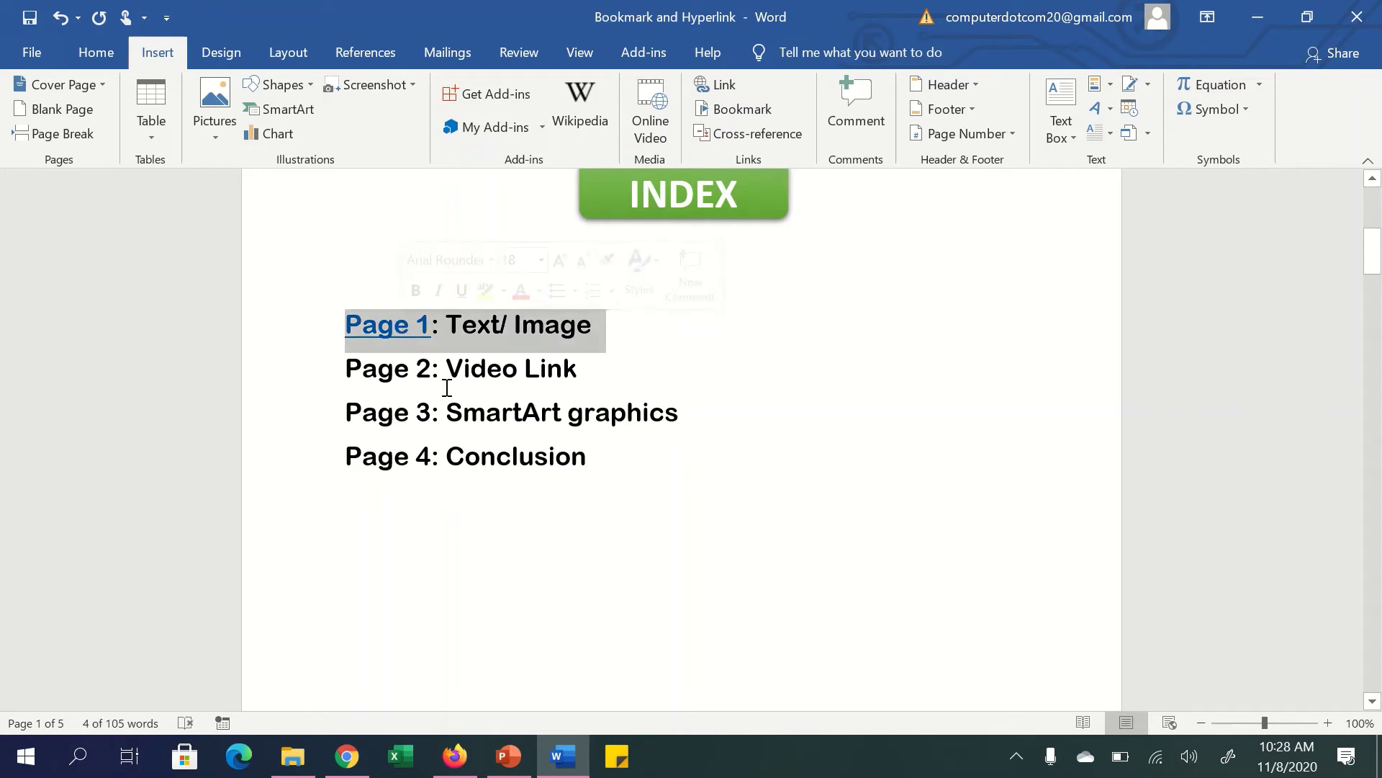
left_click(386, 332, "ctrl")
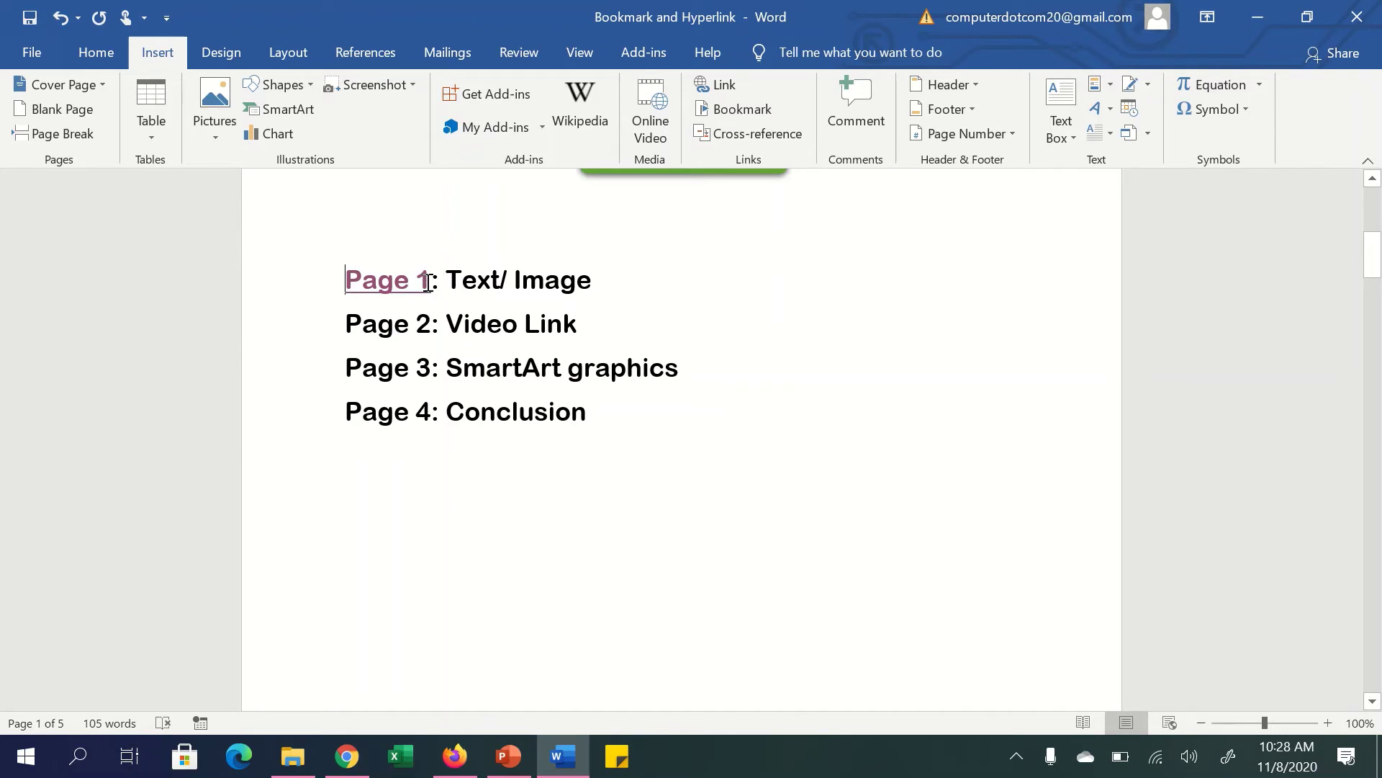
left_click_drag(428, 282, 338, 264)
key("ctrl+z")
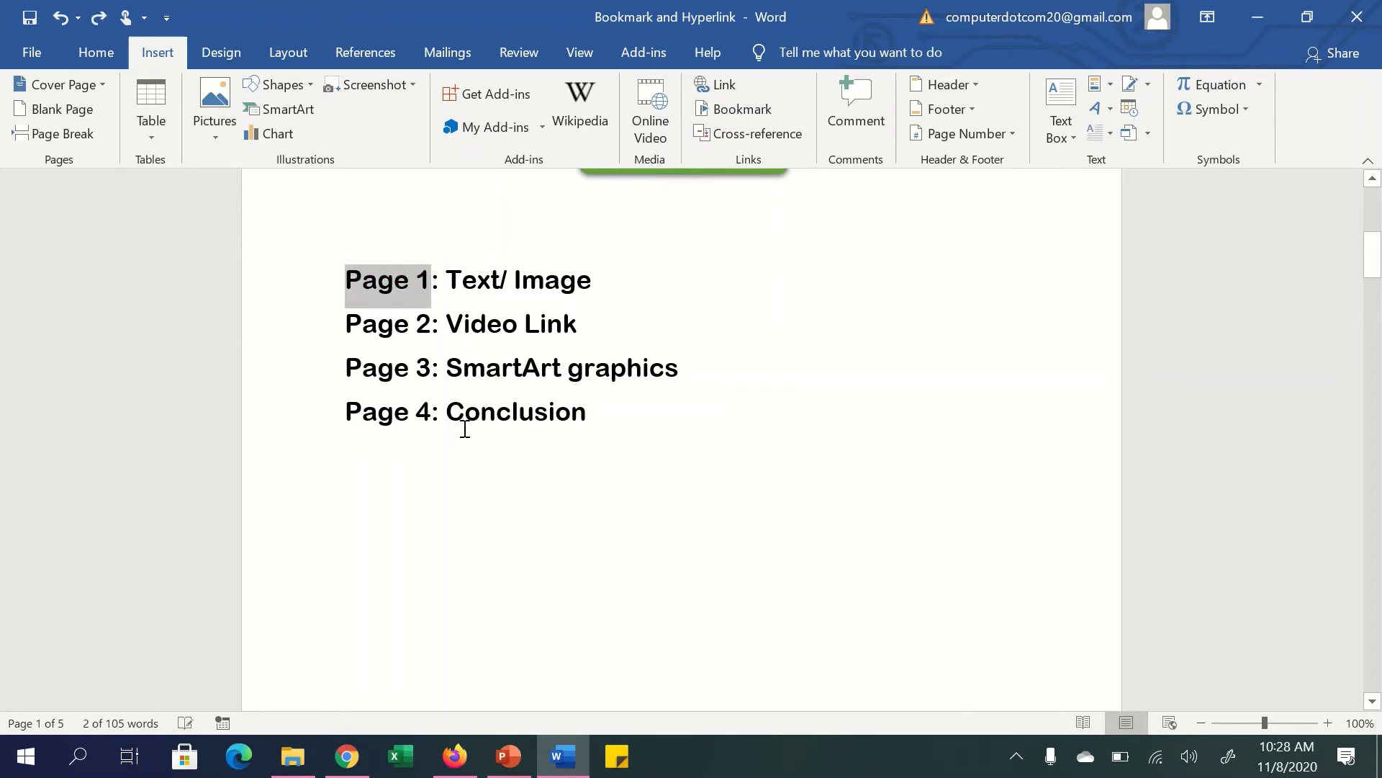
left_click(588, 282)
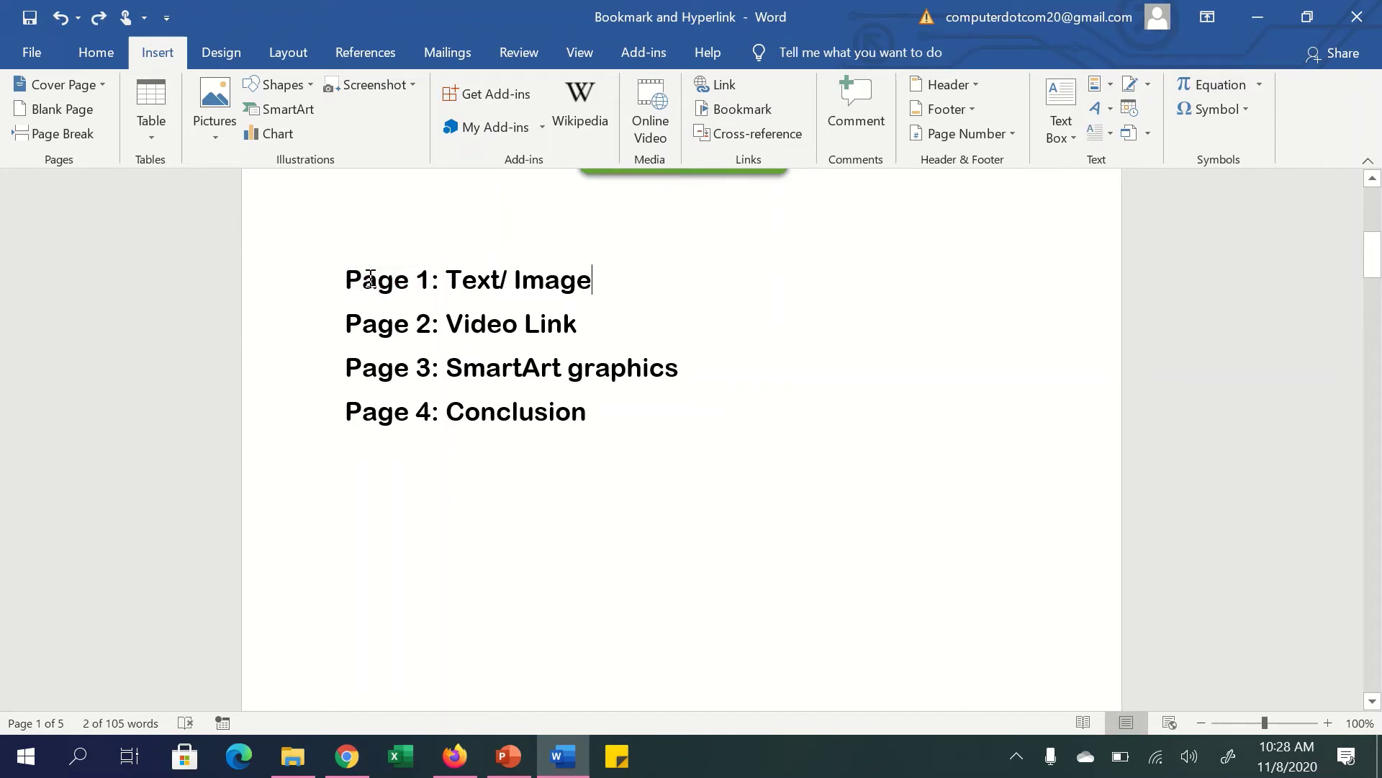
Relink the index entry Page 1 to bookmark PG1 and follow it to the heading.
left_click_drag(431, 281, 345, 279)
left_click(418, 279)
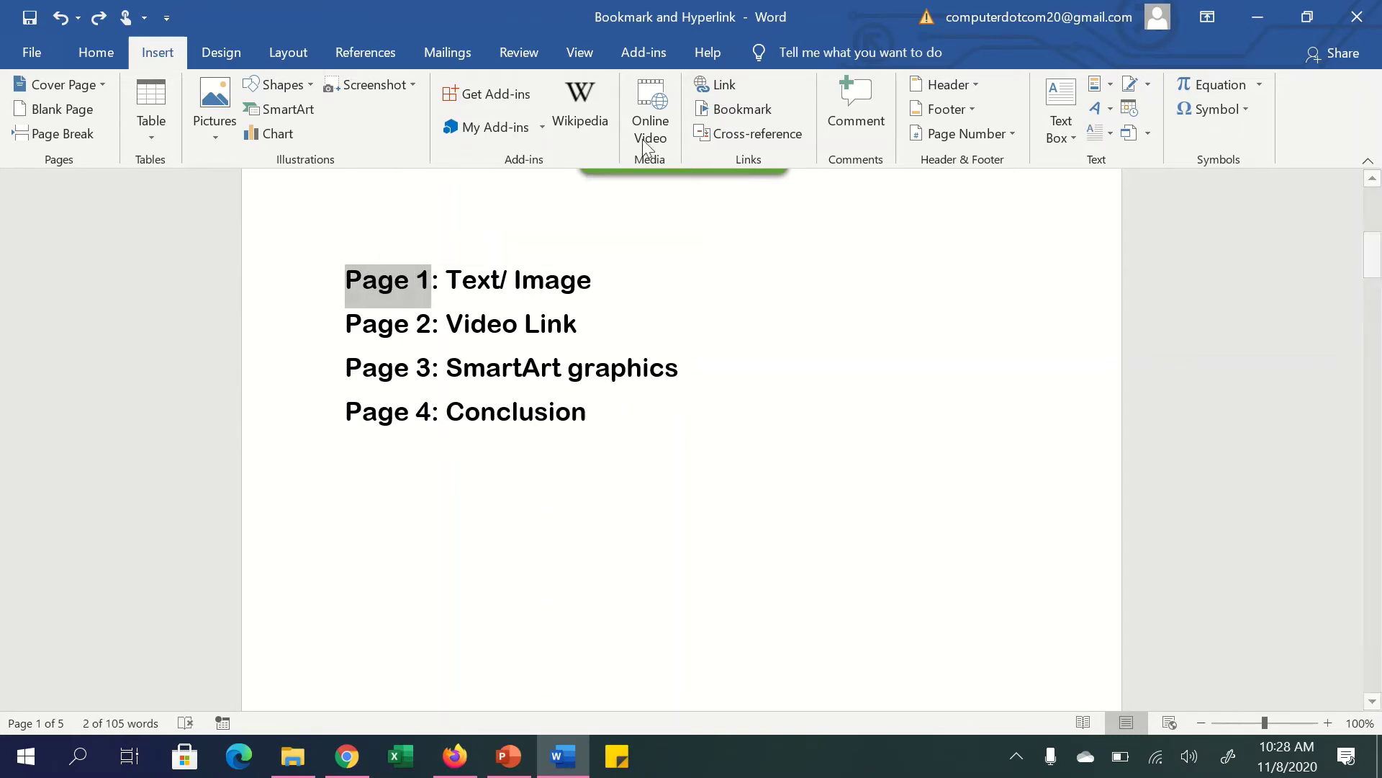
left_click(742, 86)
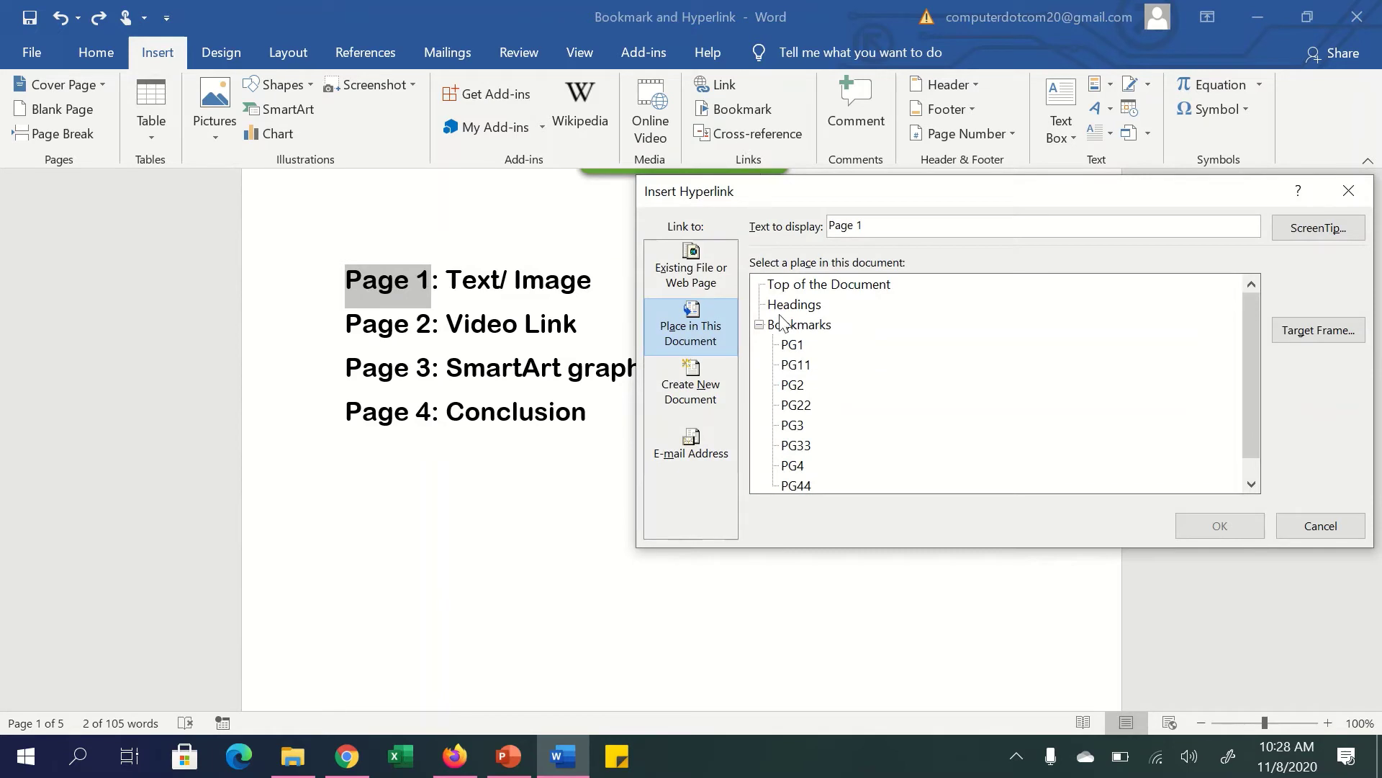
left_click(794, 346)
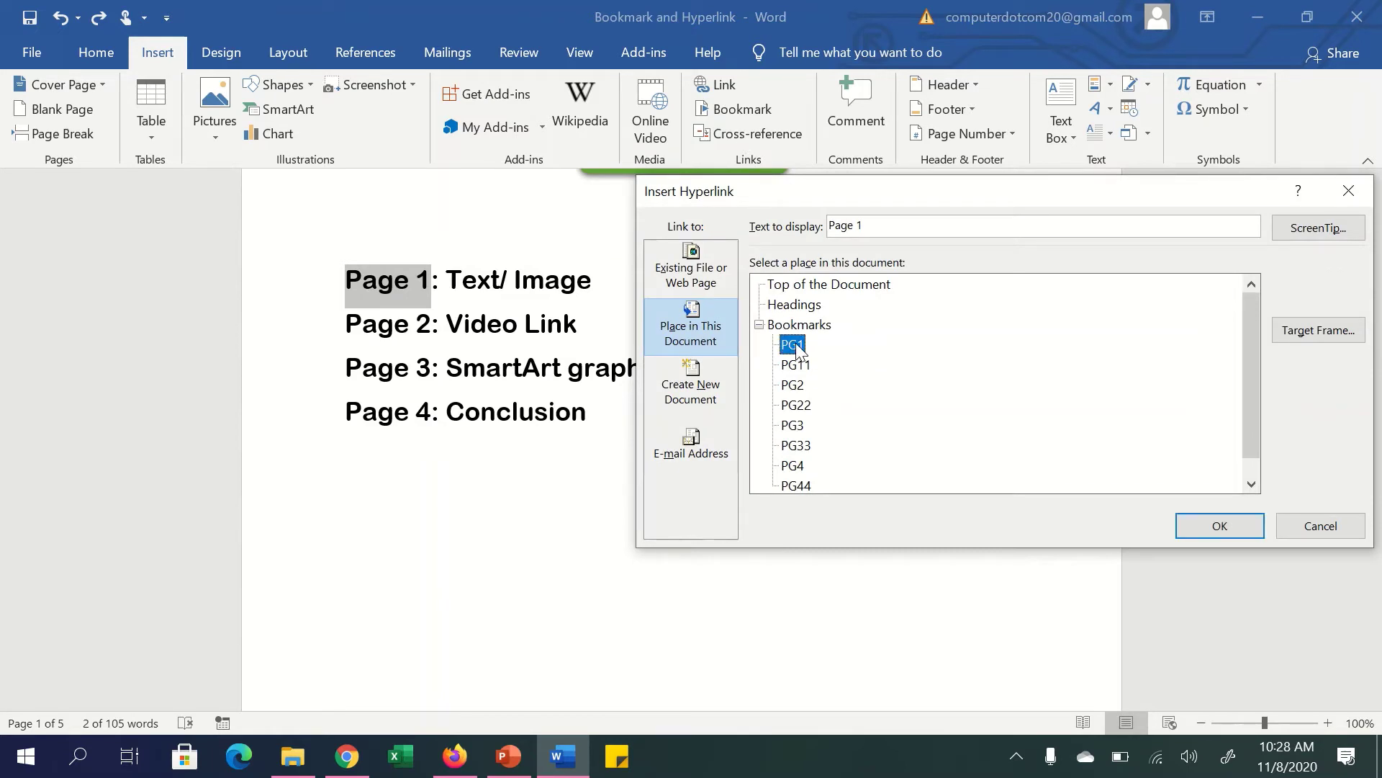
left_click(1210, 527)
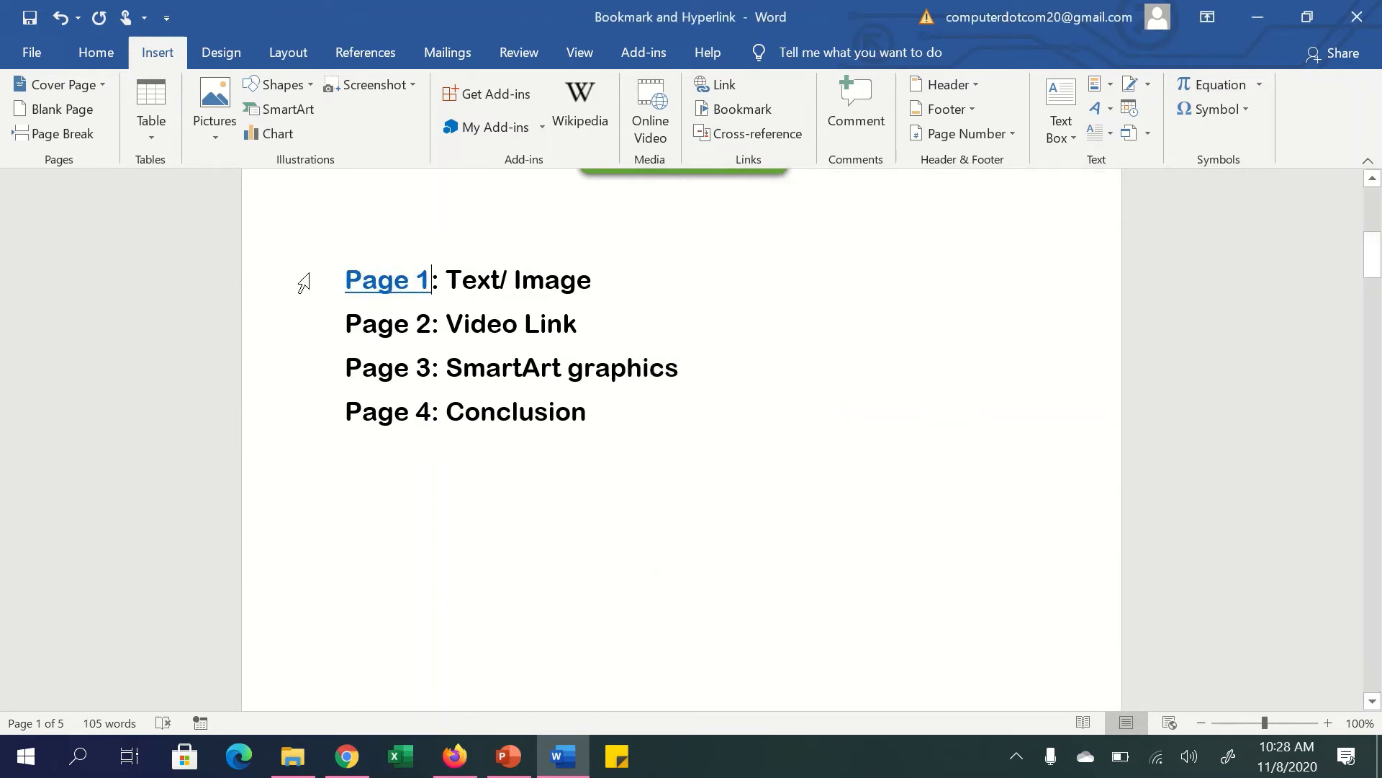
left_click(413, 282, "ctrl")
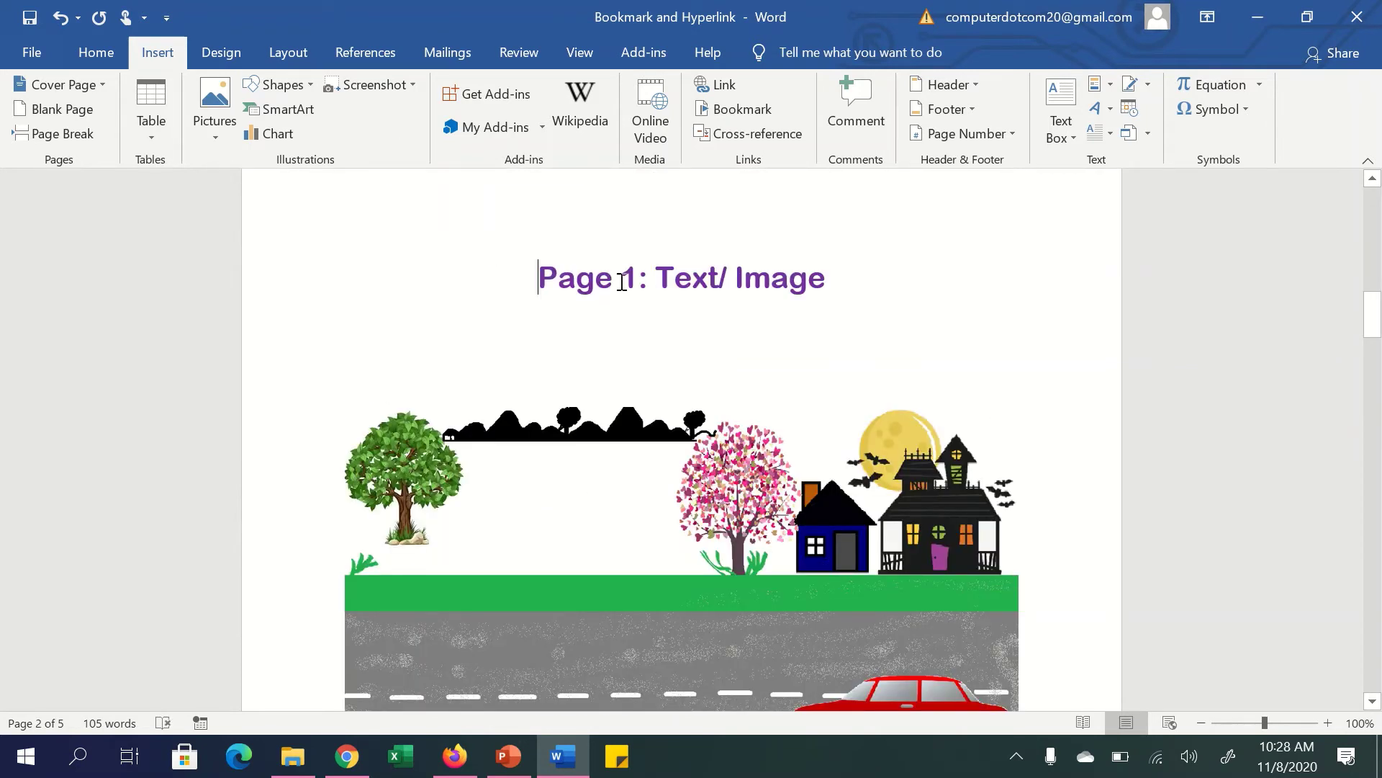
Hyperlink 'Page 1' in the page heading to bookmark PG11 and follow it back to the index.
left_click_drag(638, 279, 542, 281)
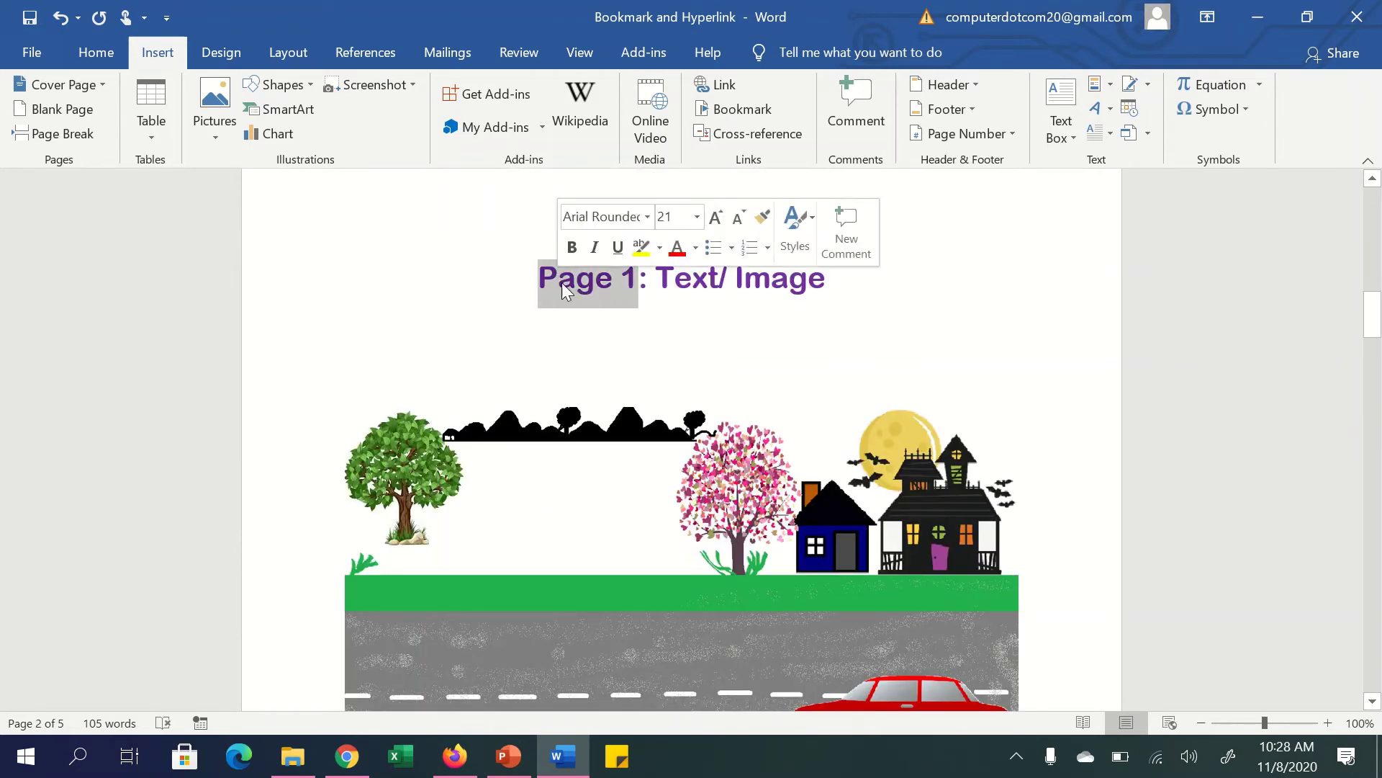
left_click(720, 83)
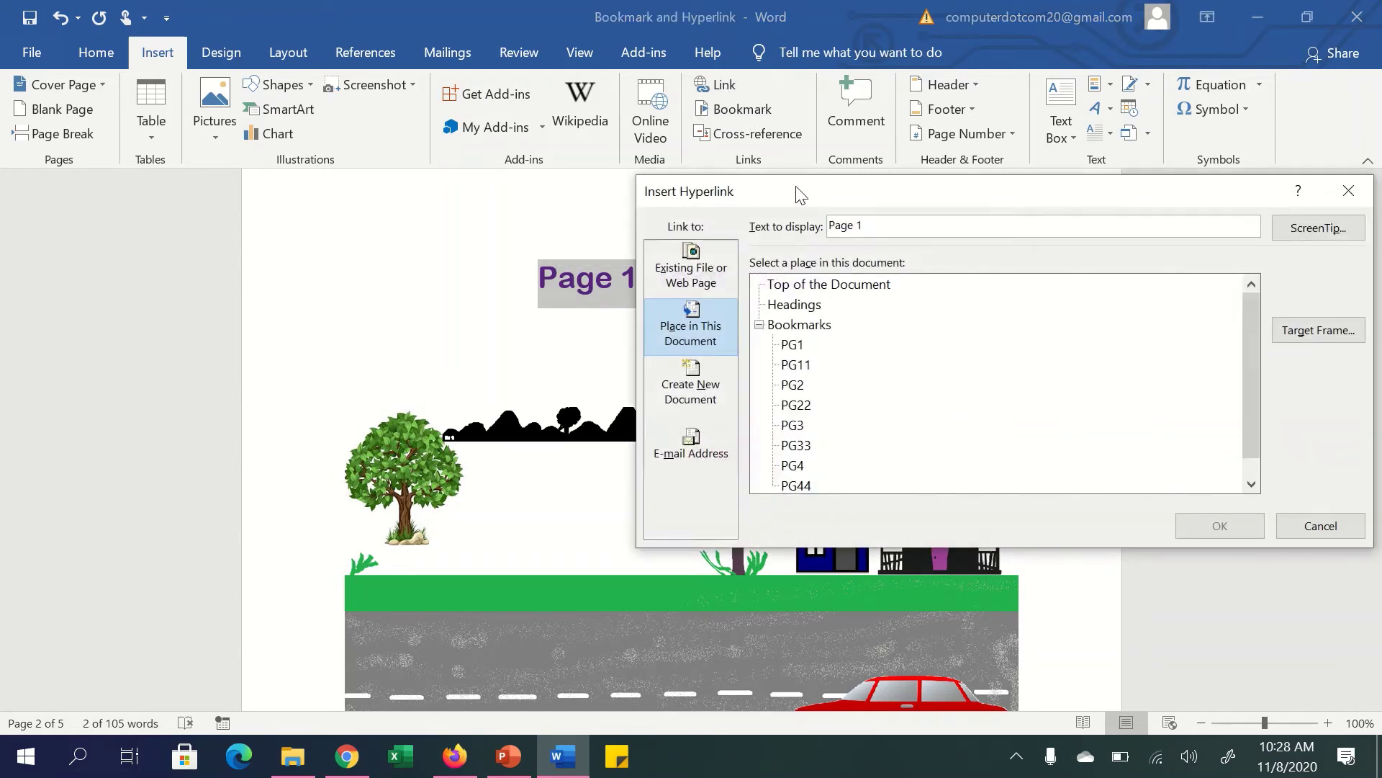
left_click(801, 365)
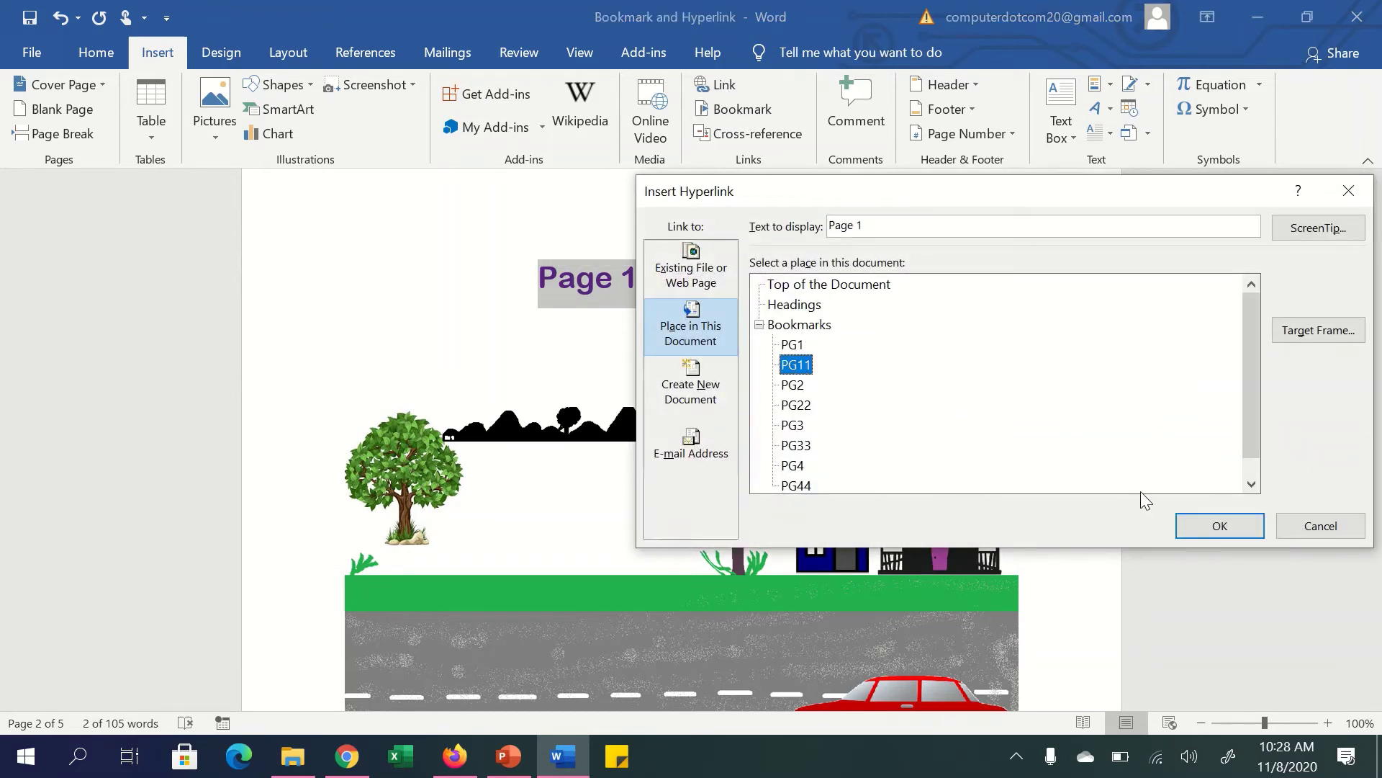
left_click(1230, 530)
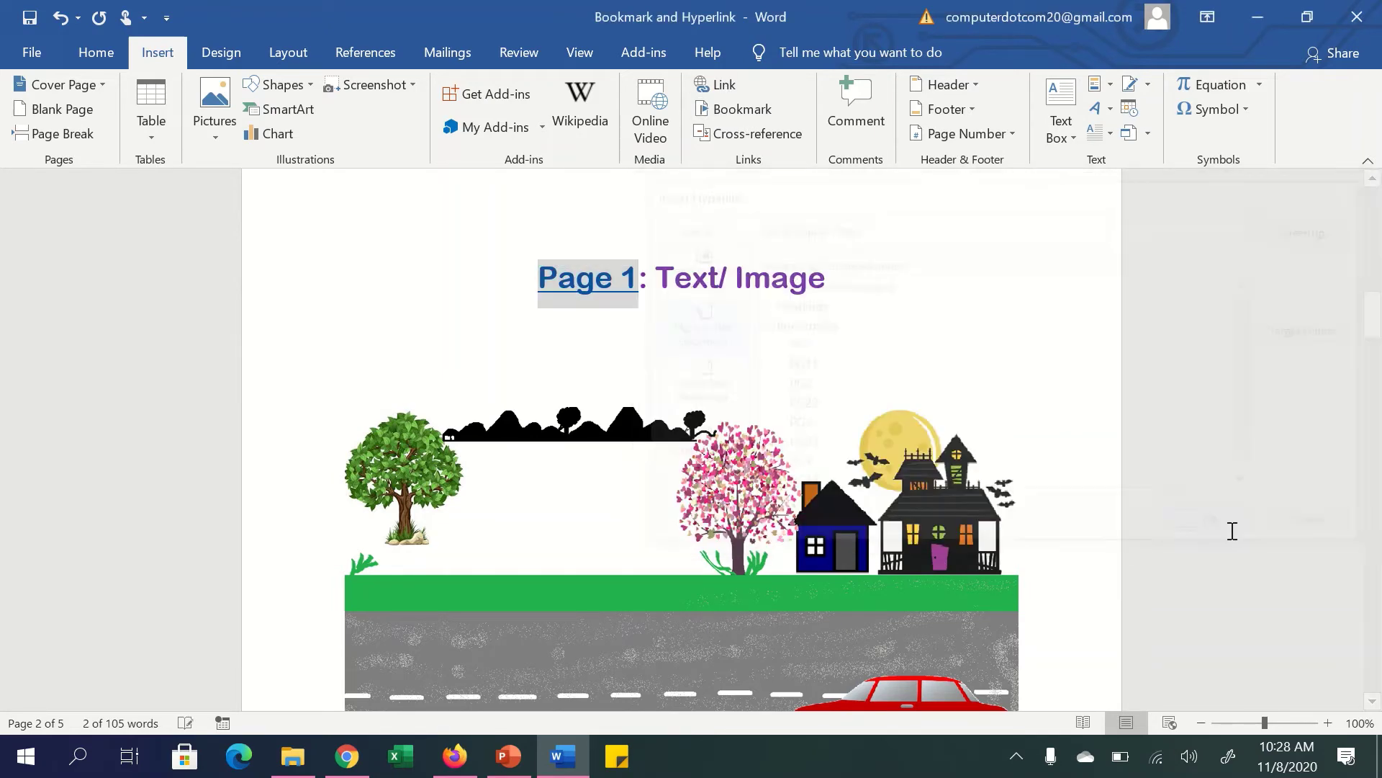
left_click(611, 283, "ctrl")
Hyperlink the index entry 'Page 2' to bookmark PG2.
scroll(611, 283, "up", 1)
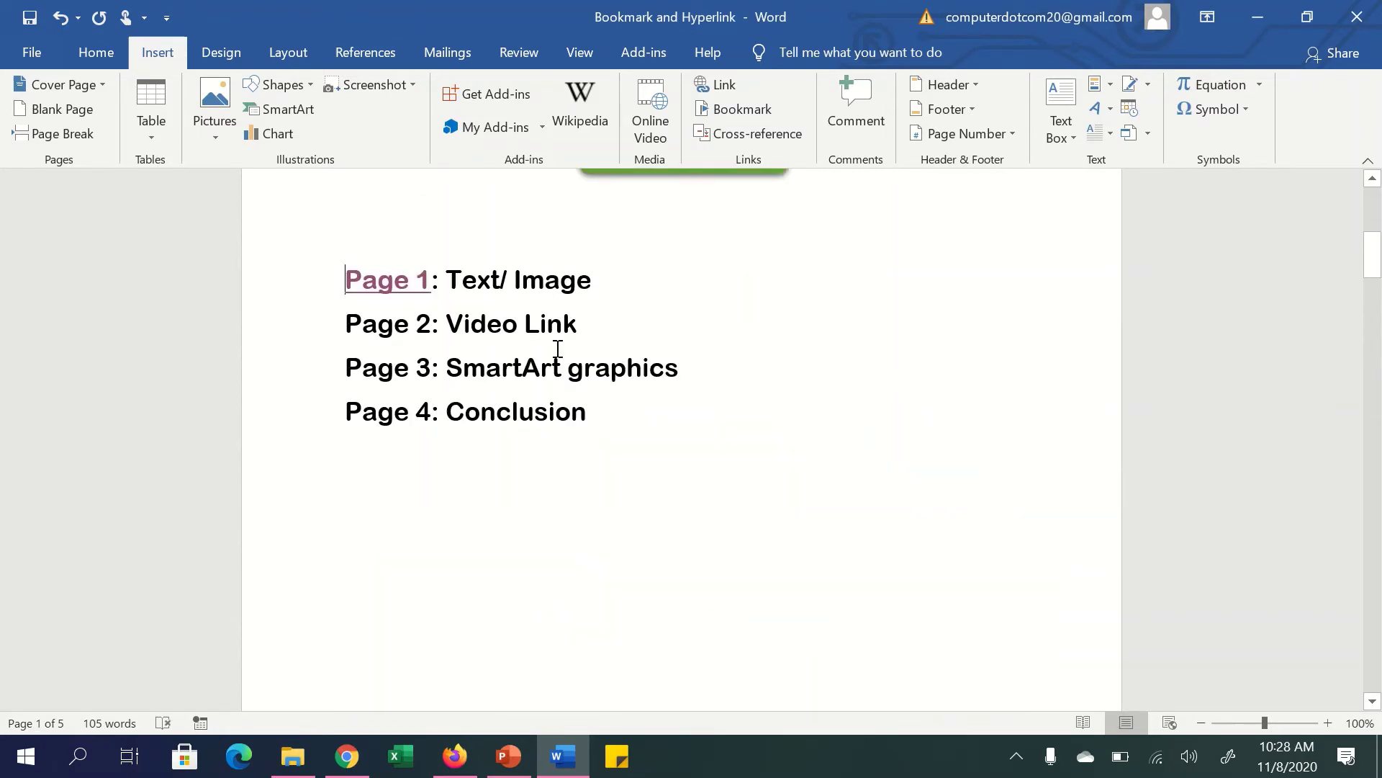
left_click_drag(430, 324, 345, 326)
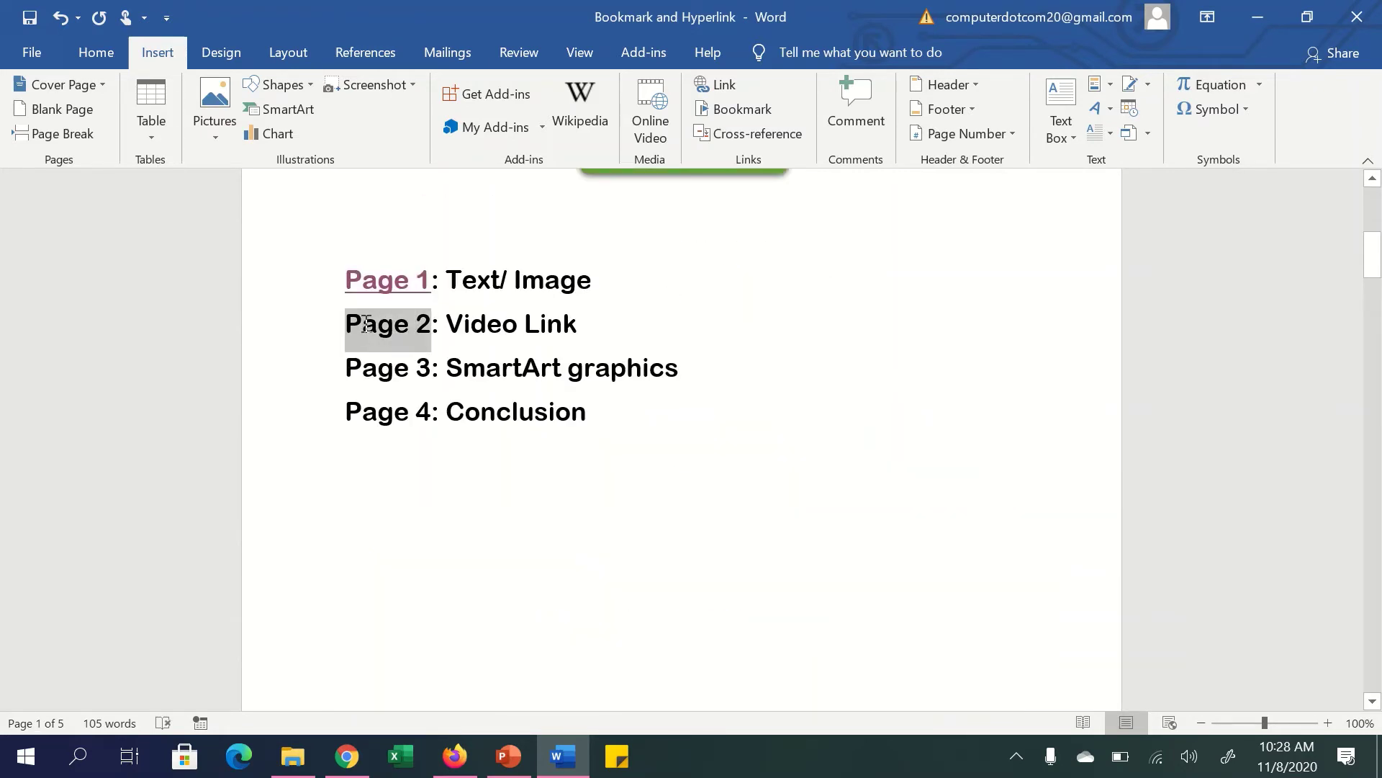
left_click(732, 90)
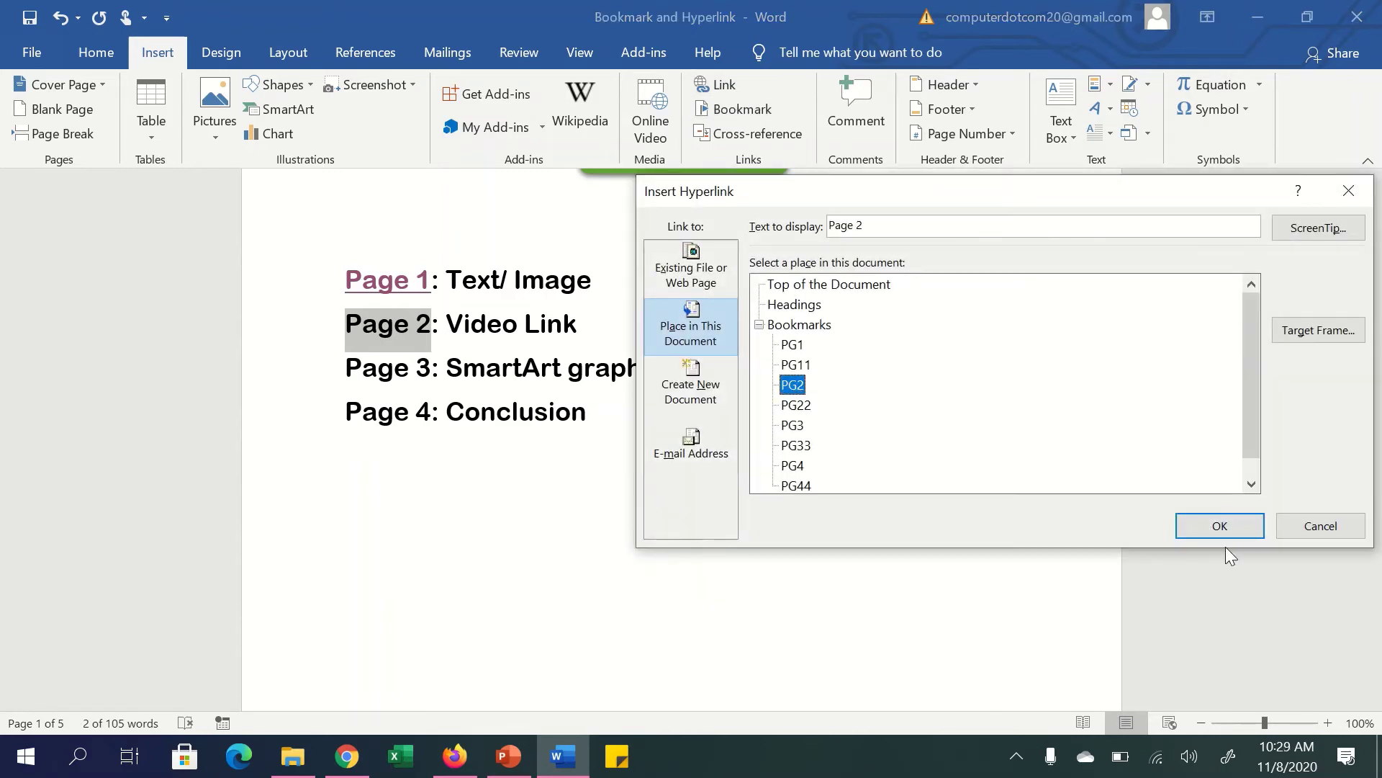
left_click(1219, 525)
scroll(806, 475, "down", 10)
scroll(808, 469, "down", 3)
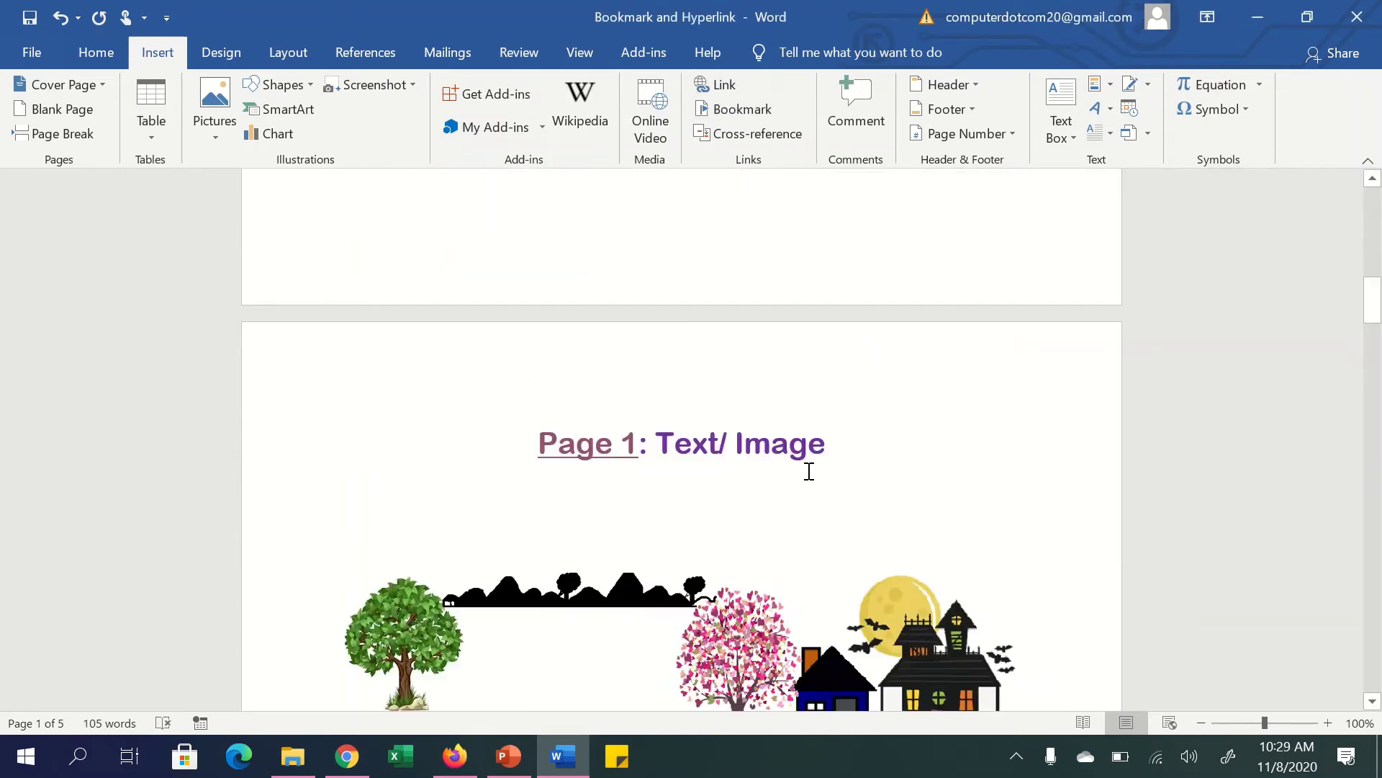
scroll(816, 463, "up", 4)
scroll(698, 423, "up", 5)
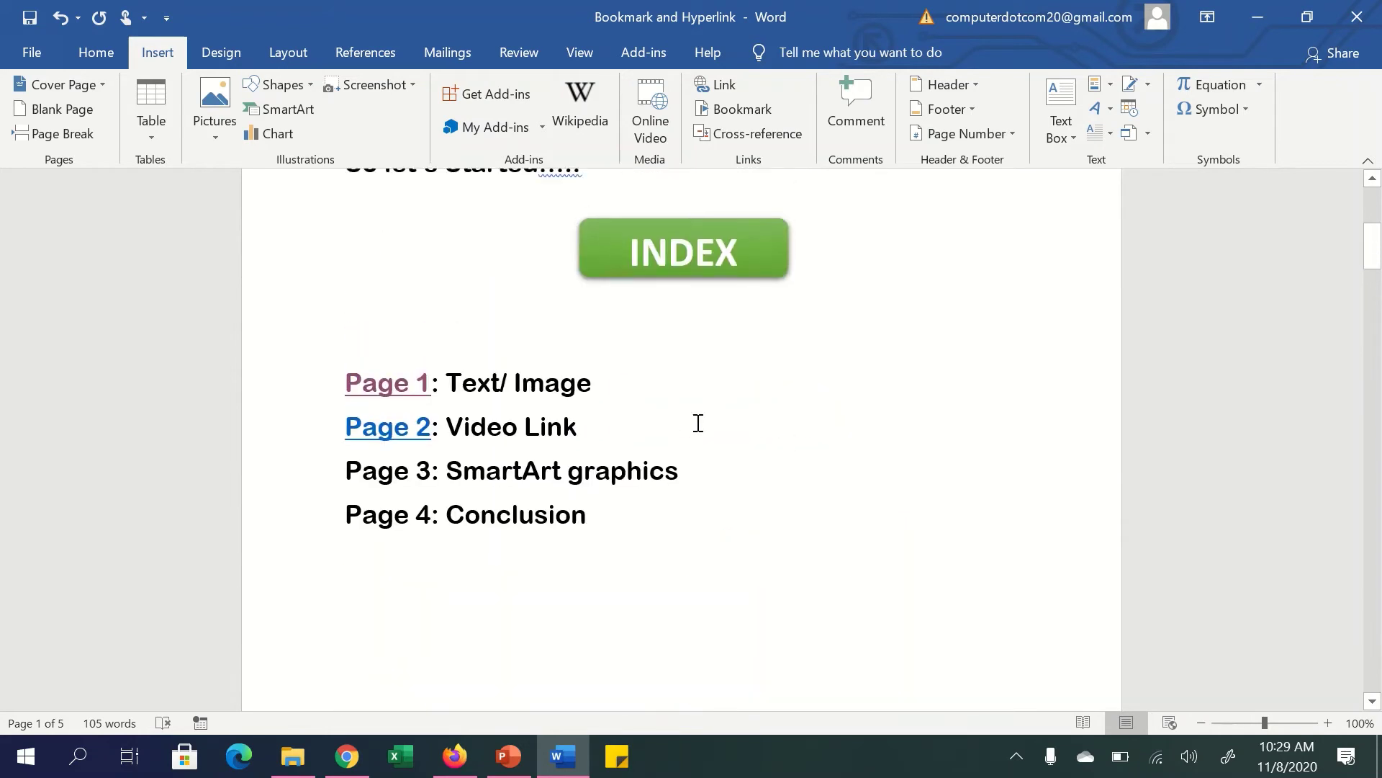
Follow the Page 2 link and hyperlink 'Page 2' in the Video Link heading to bookmark PG22.
left_click(396, 432, "ctrl")
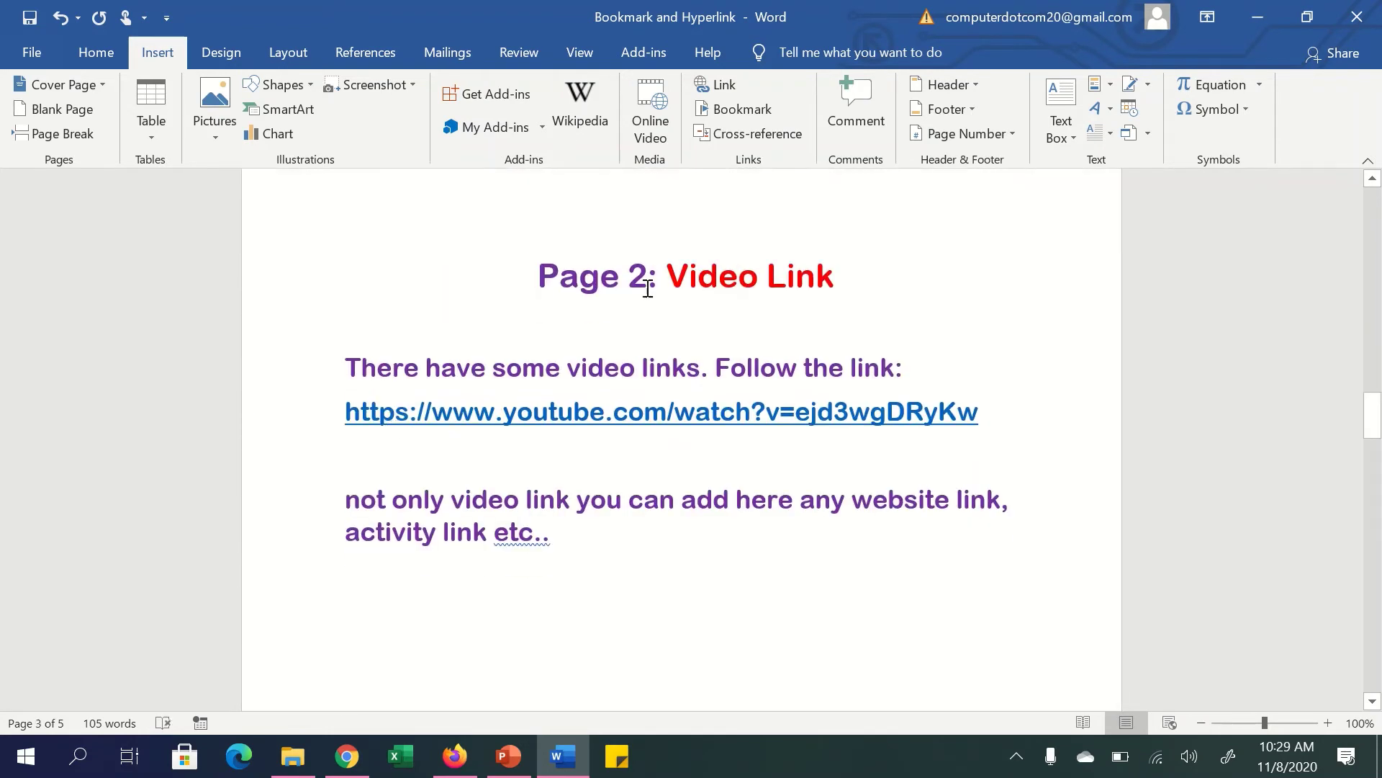
left_click_drag(648, 274, 540, 273)
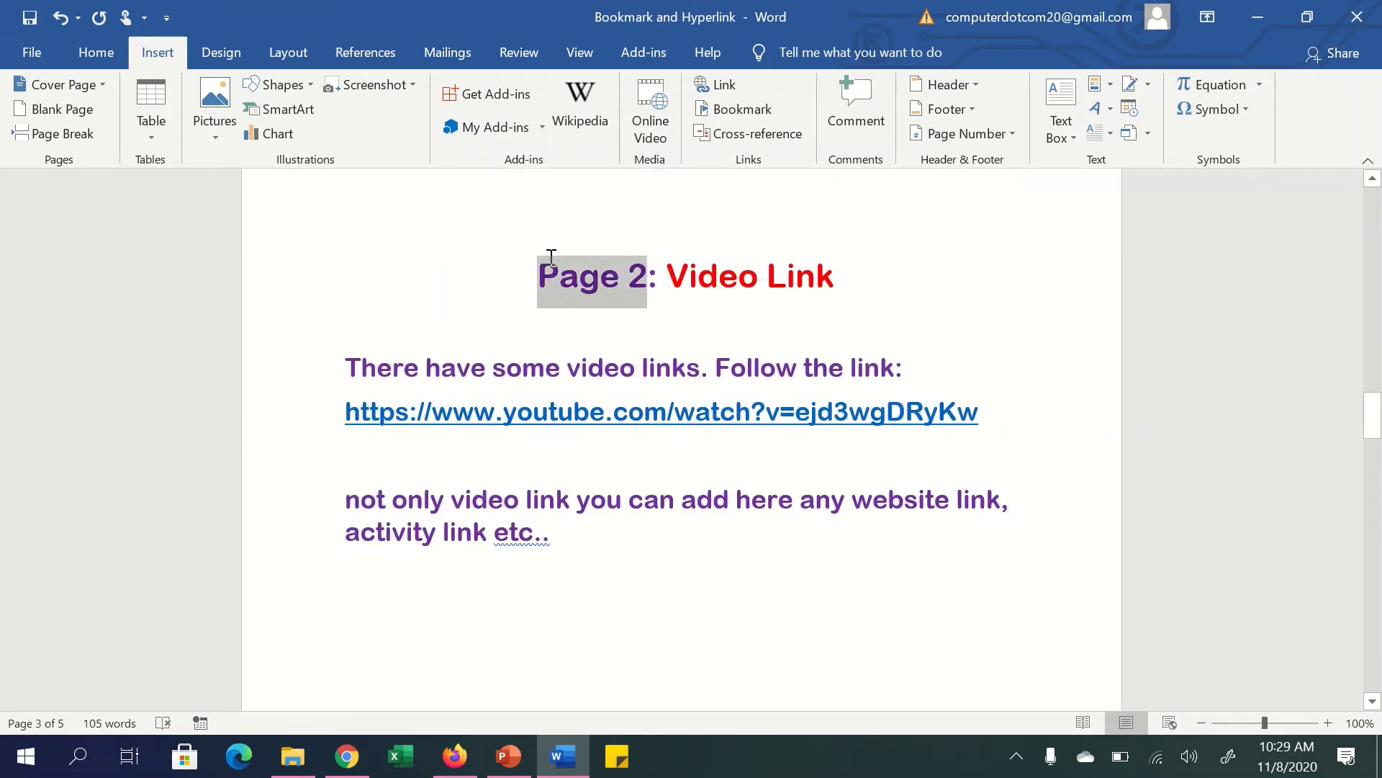
left_click(727, 85)
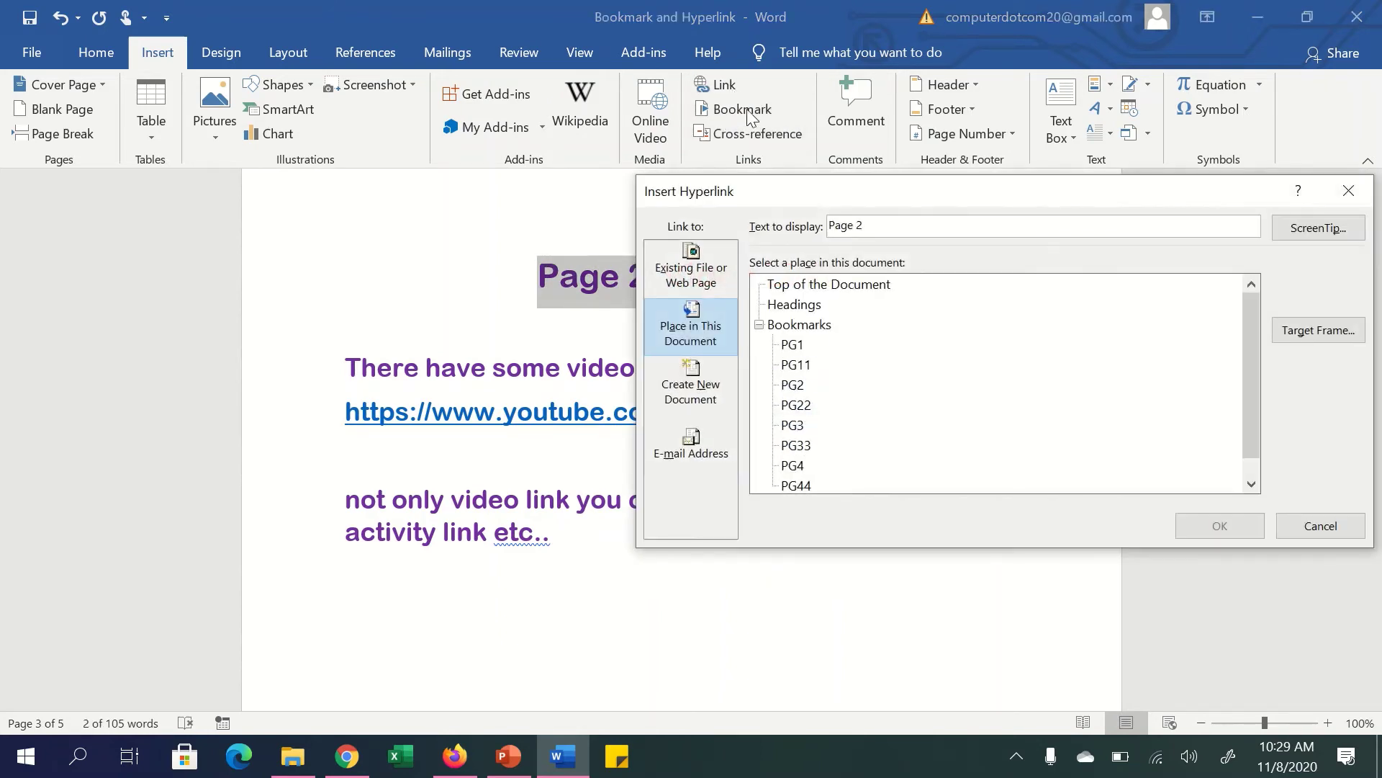
left_click(805, 406)
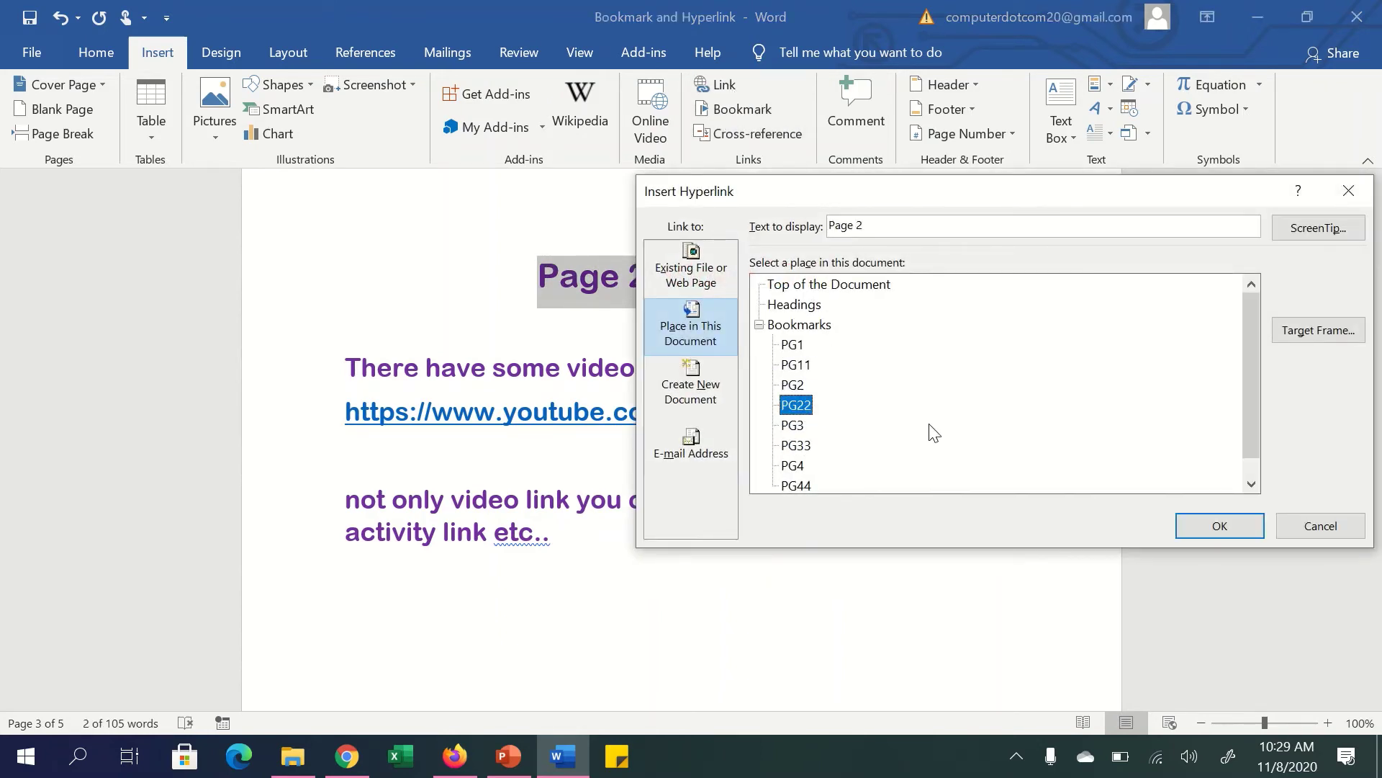
left_click(1191, 522)
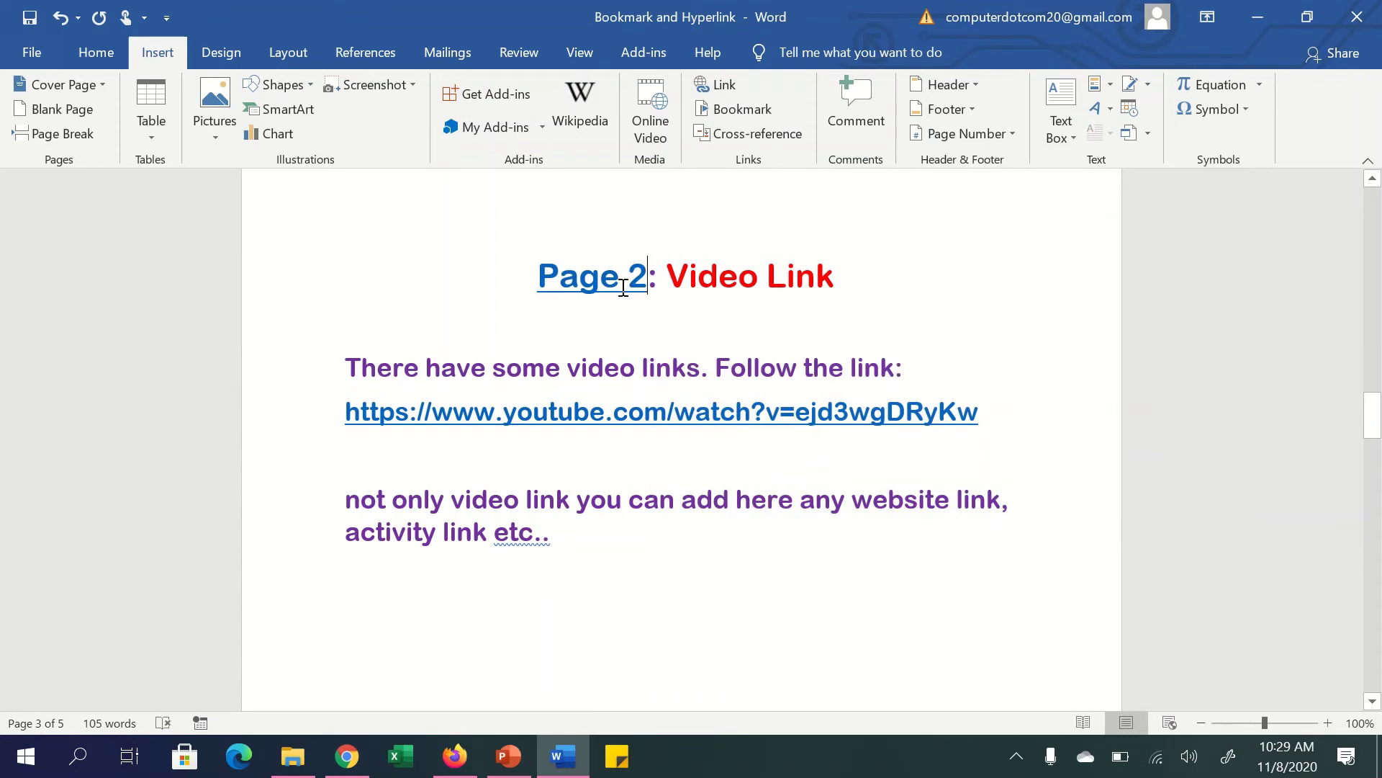
Follow the new heading link back to the index and select 'Page 3' there.
triple_click(623, 286)
left_click(595, 291)
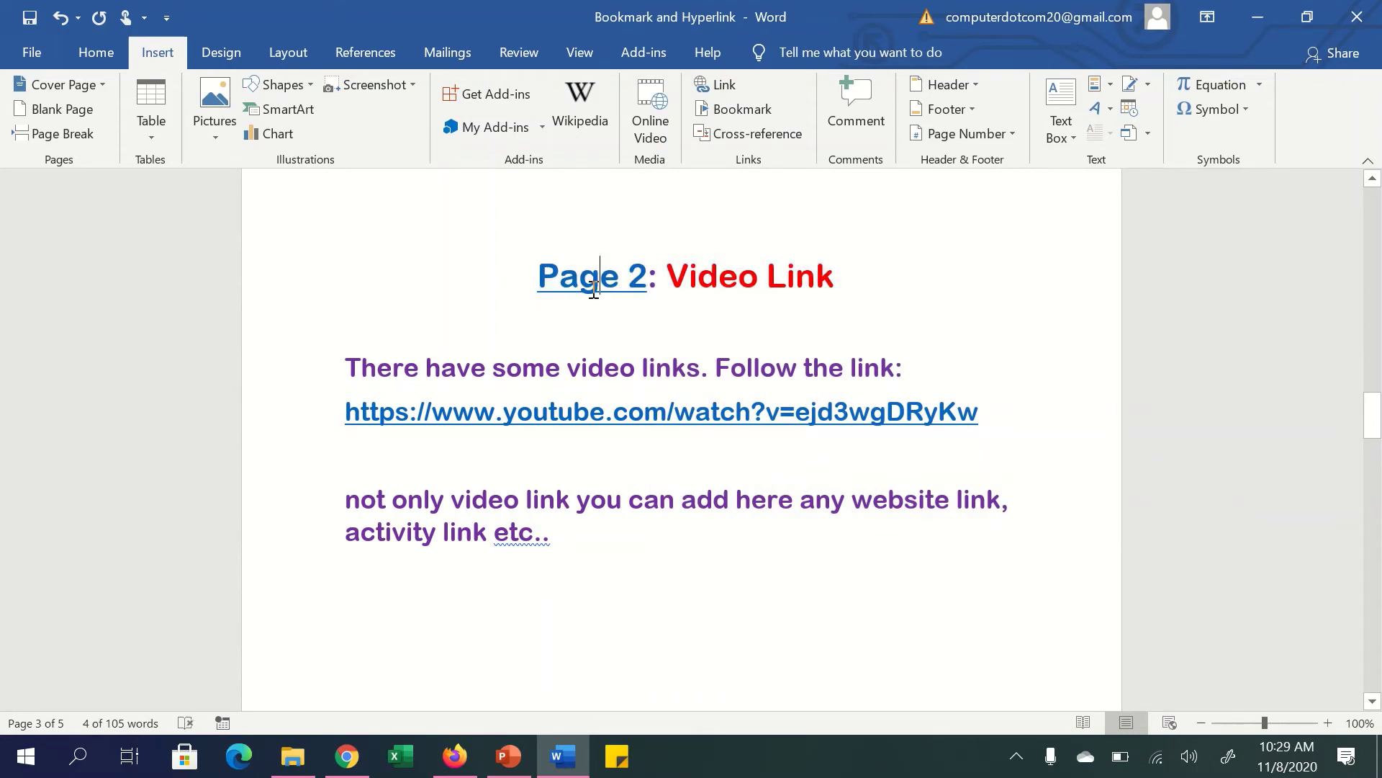
triple_click(594, 290)
left_click(587, 288)
left_click(590, 288, "ctrl")
mouse_move(421, 323)
left_mouse_down()
mouse_move(358, 309)
mouse_move(346, 324)
left_mouse_up()
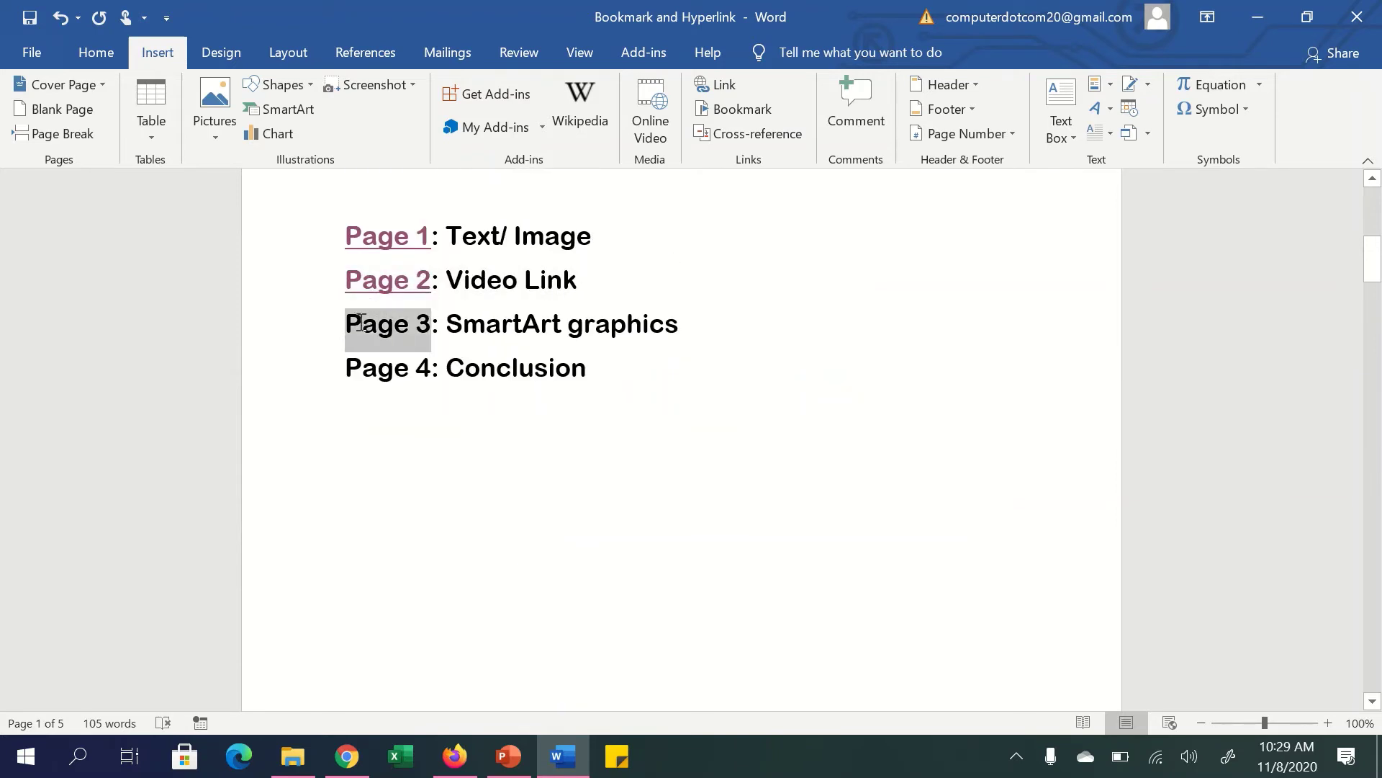
Hyperlink the index entry 'Page 3' to bookmark PG3 and follow it to its section.
left_click(717, 88)
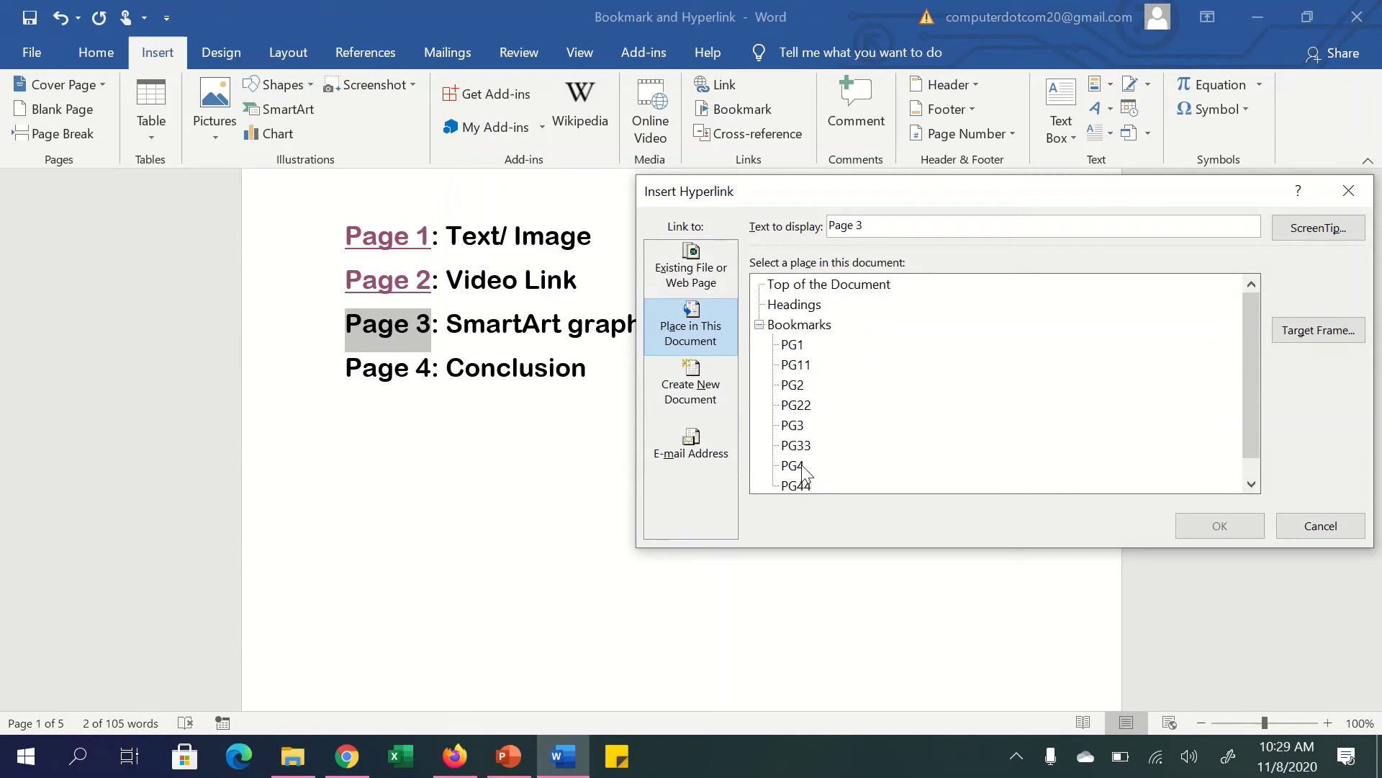
left_click(793, 425)
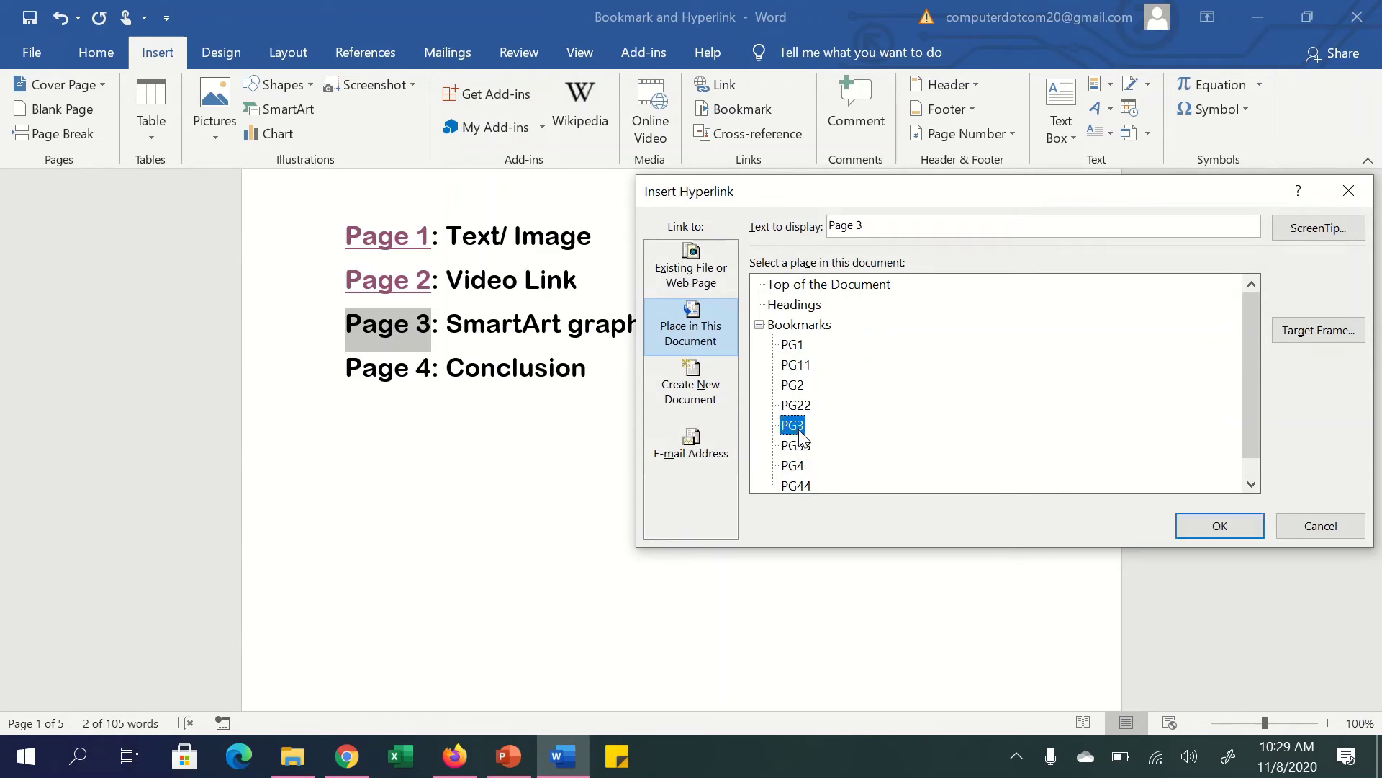
left_click(1220, 528)
left_click(421, 327, "ctrl")
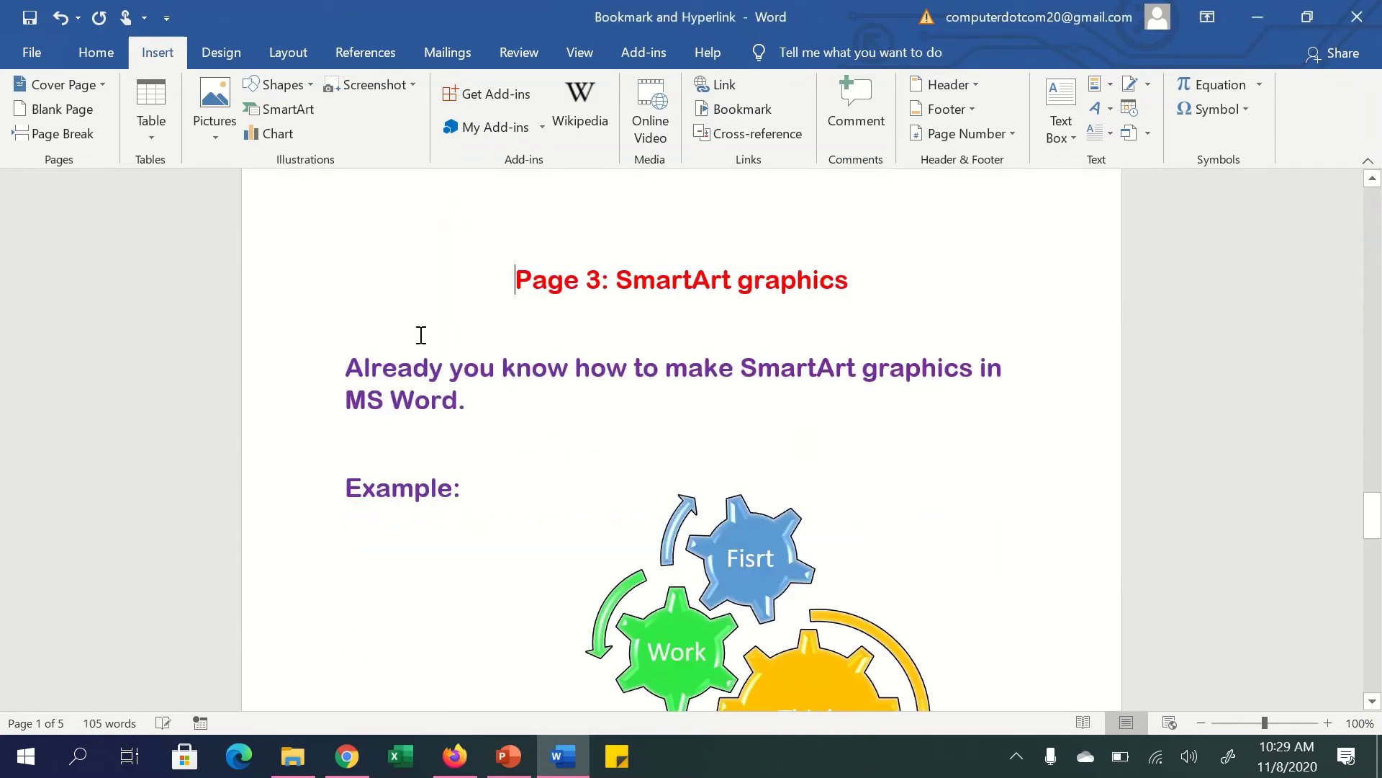
Hyperlink 'Page 3' in the SmartArt graphics heading to bookmark PG33 and follow it back.
left_click_drag(604, 283, 515, 283)
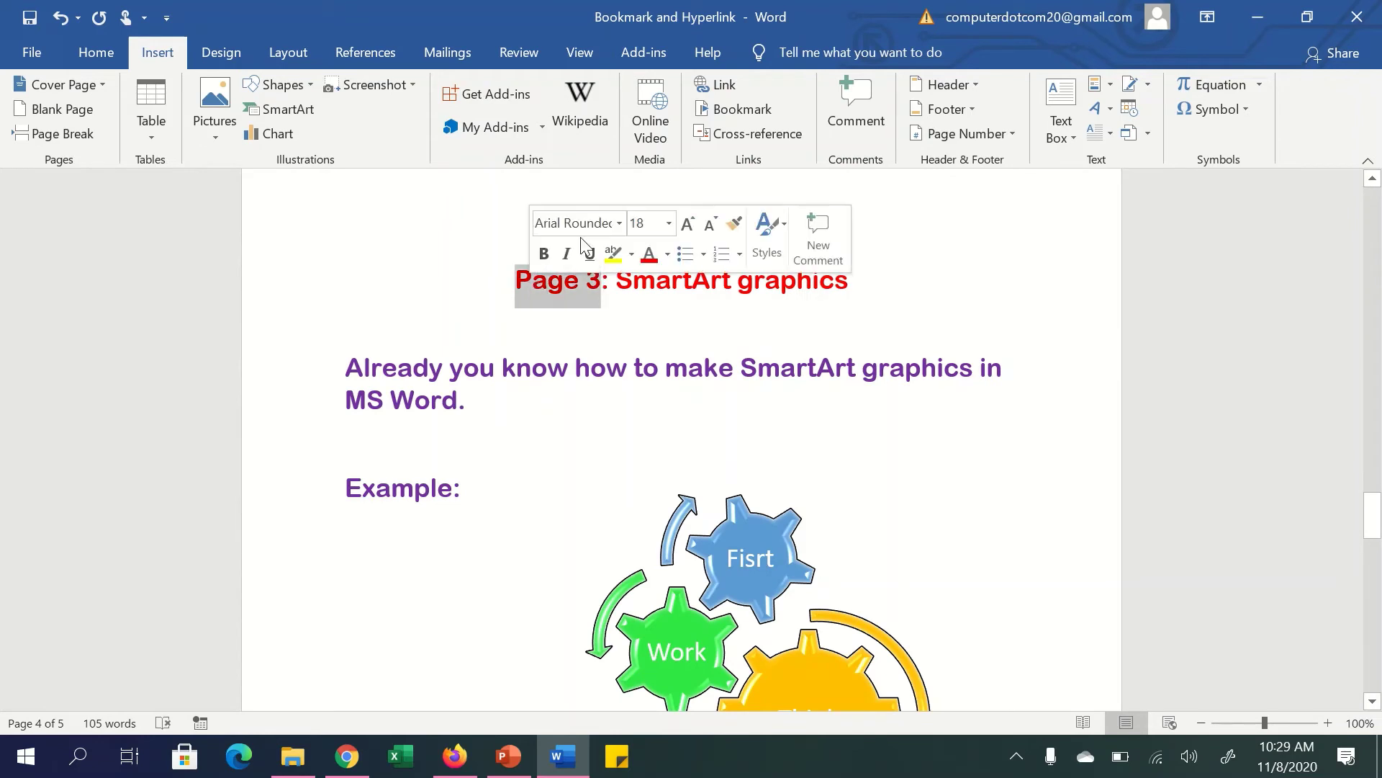
left_click(723, 84)
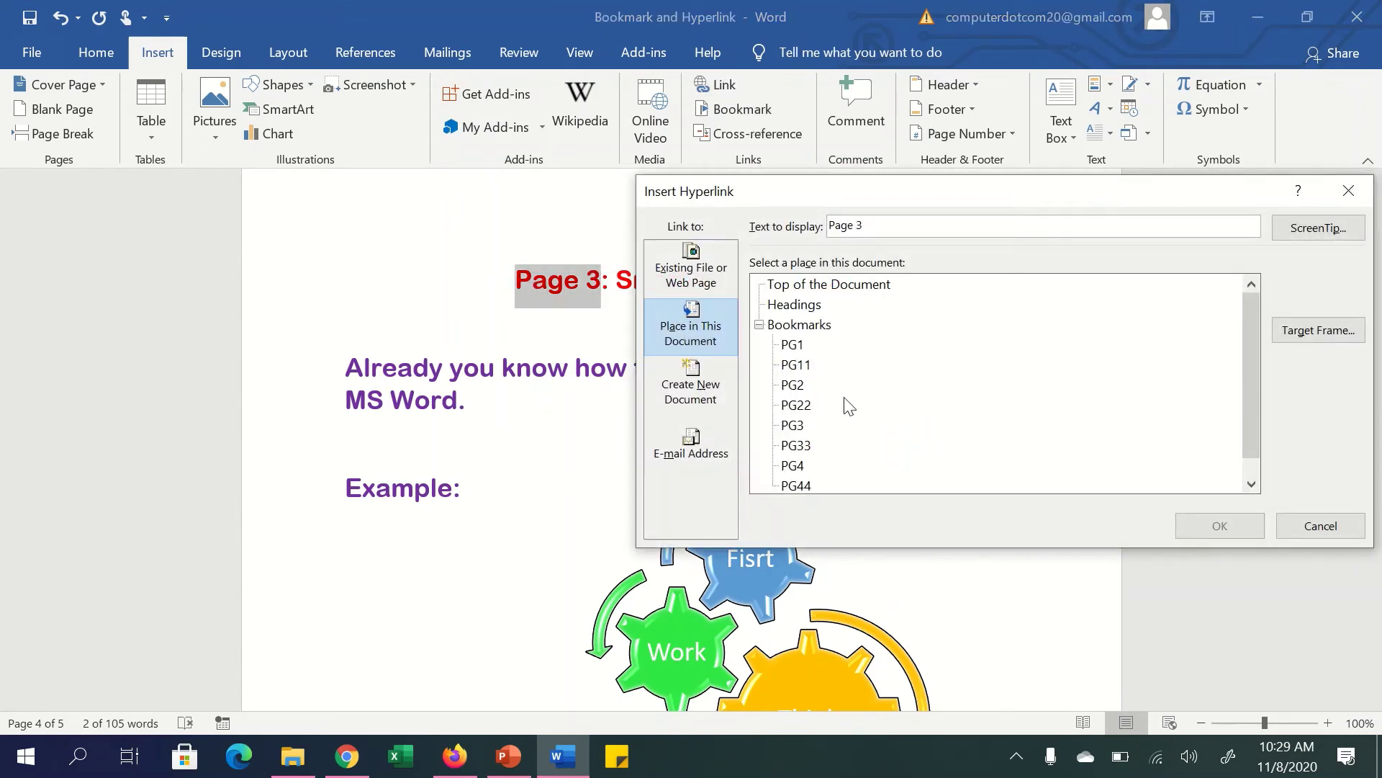
left_click(796, 445)
left_click(1217, 526)
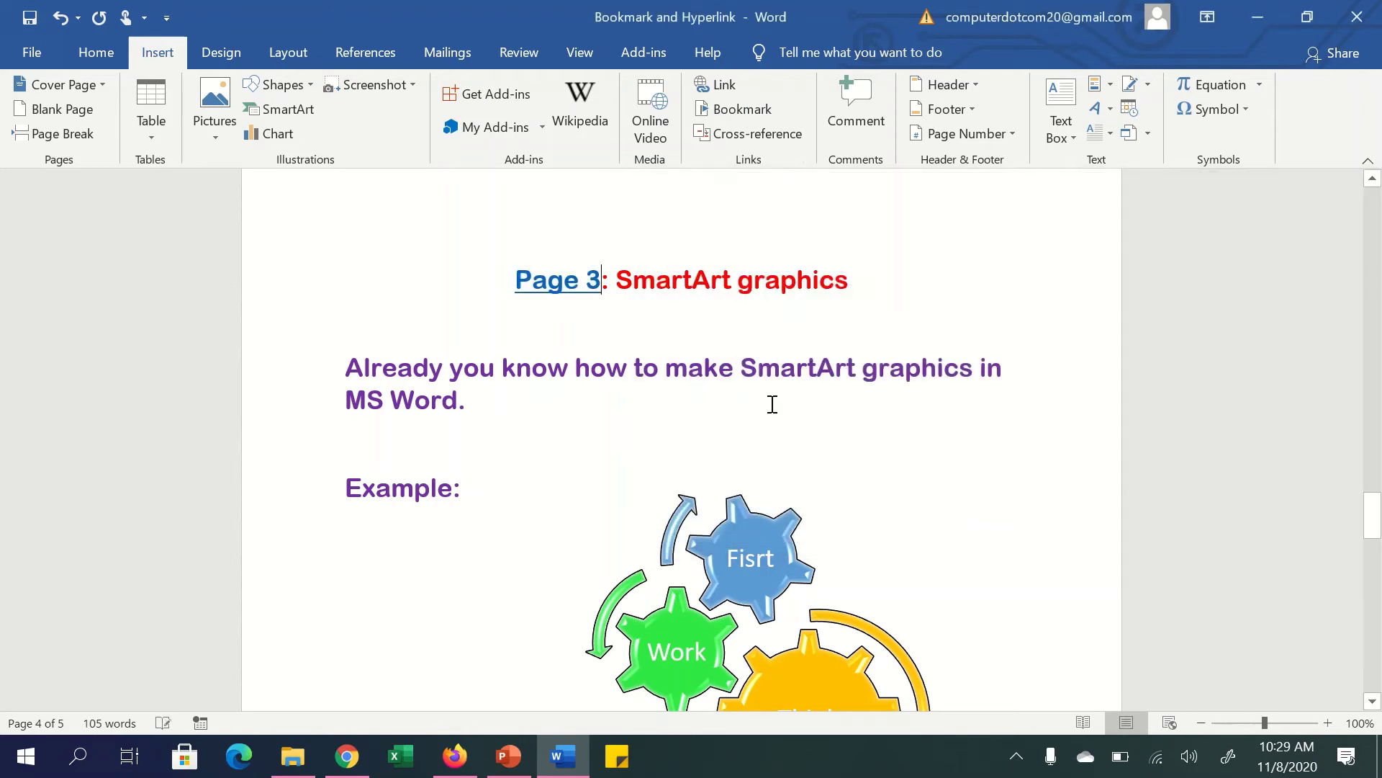
left_click(570, 288, "ctrl")
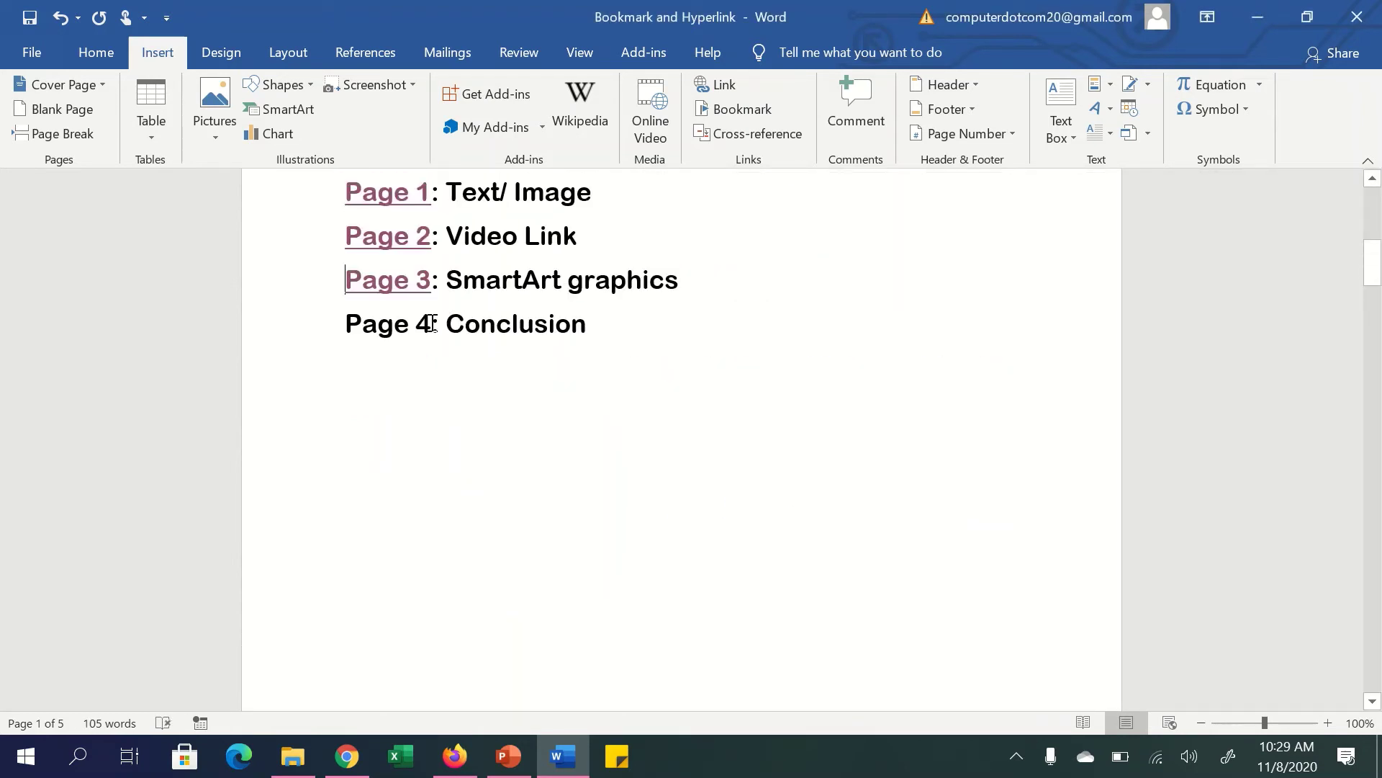
Hyperlink the index entry 'Page 4' to bookmark PG4 and follow it to the Conclusion.
left_click_drag(430, 324, 345, 325)
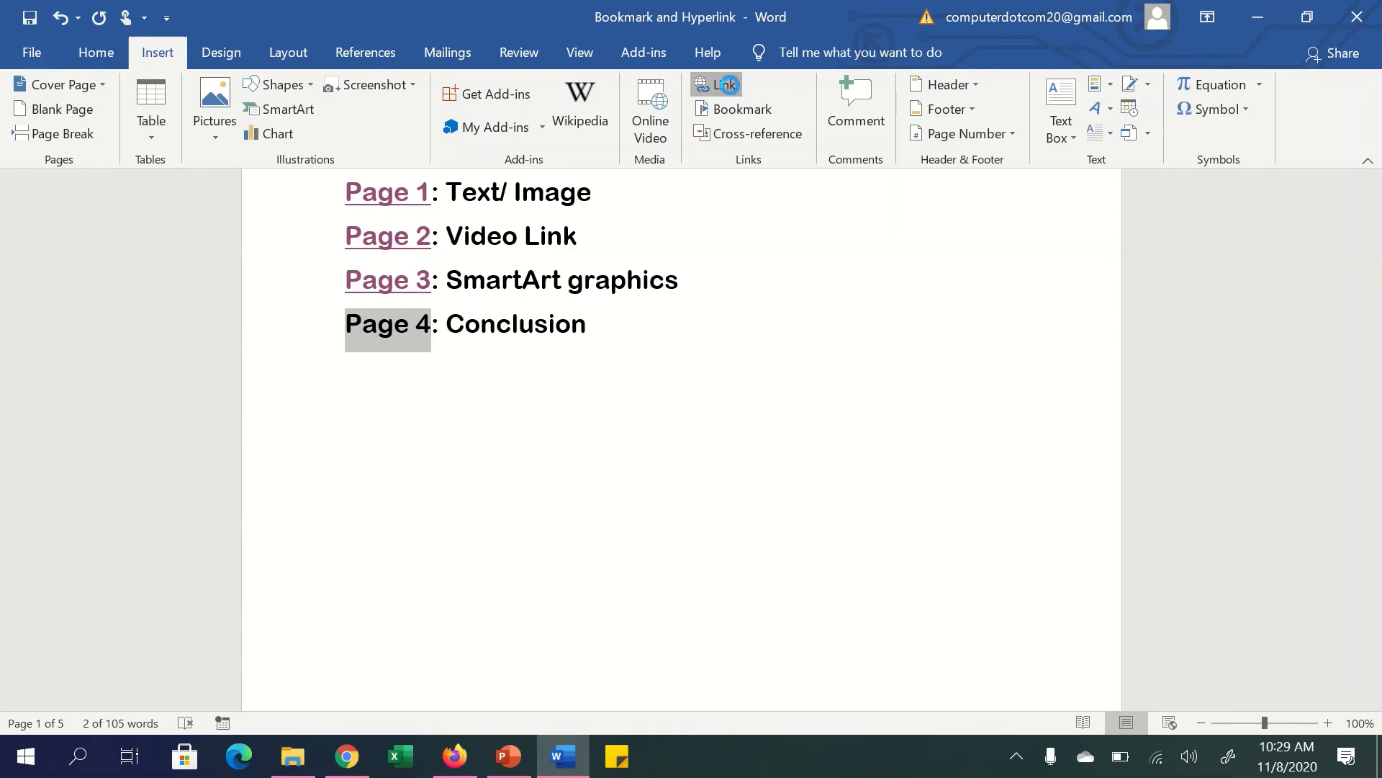
left_click(729, 85)
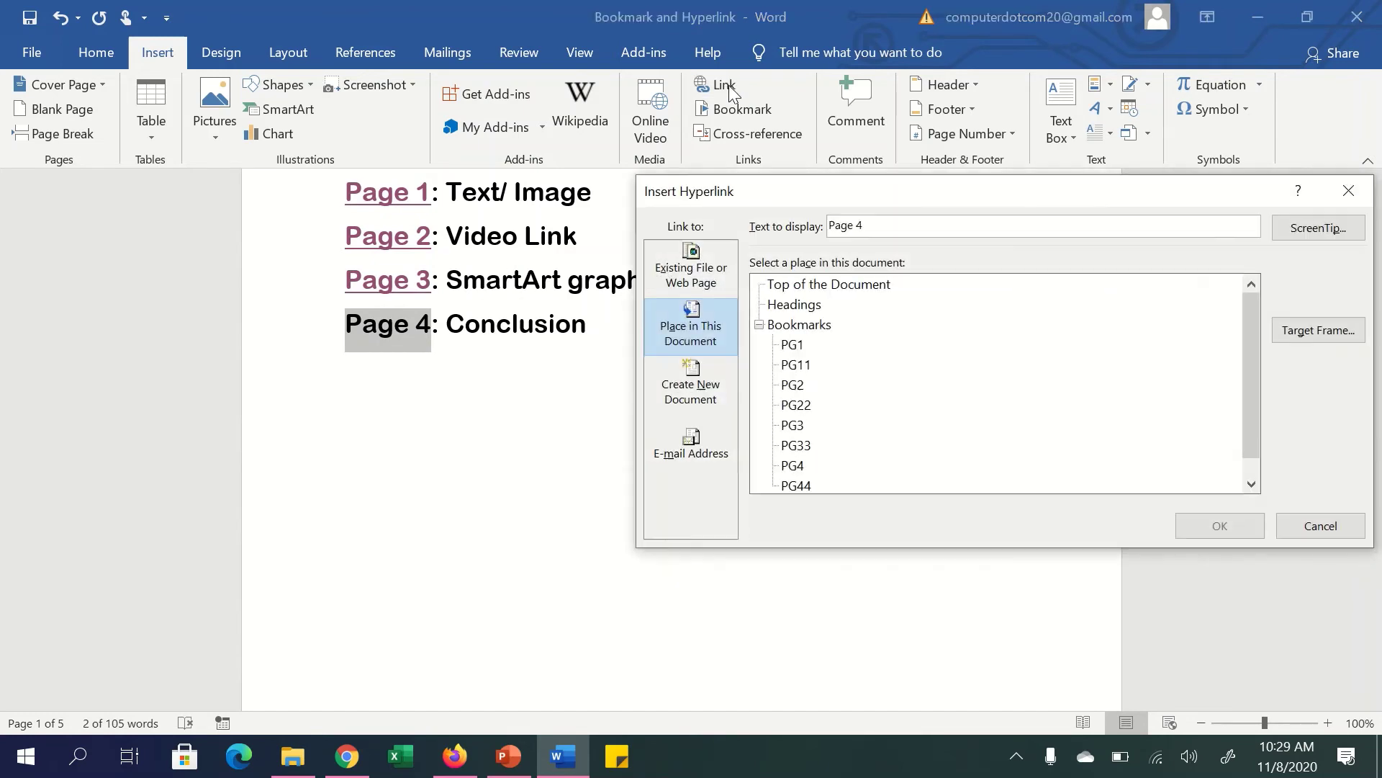
left_click(793, 467)
left_click(1216, 526)
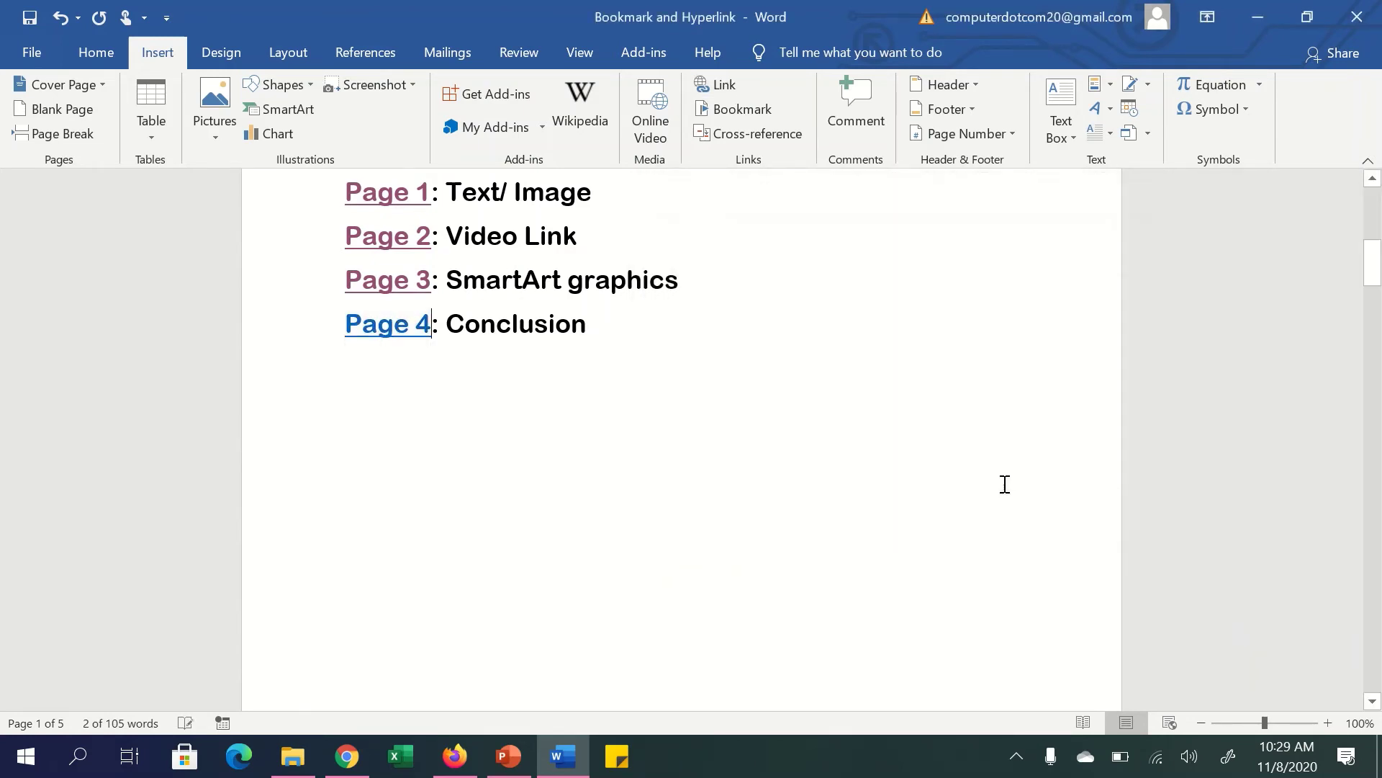
left_click(406, 333, "ctrl")
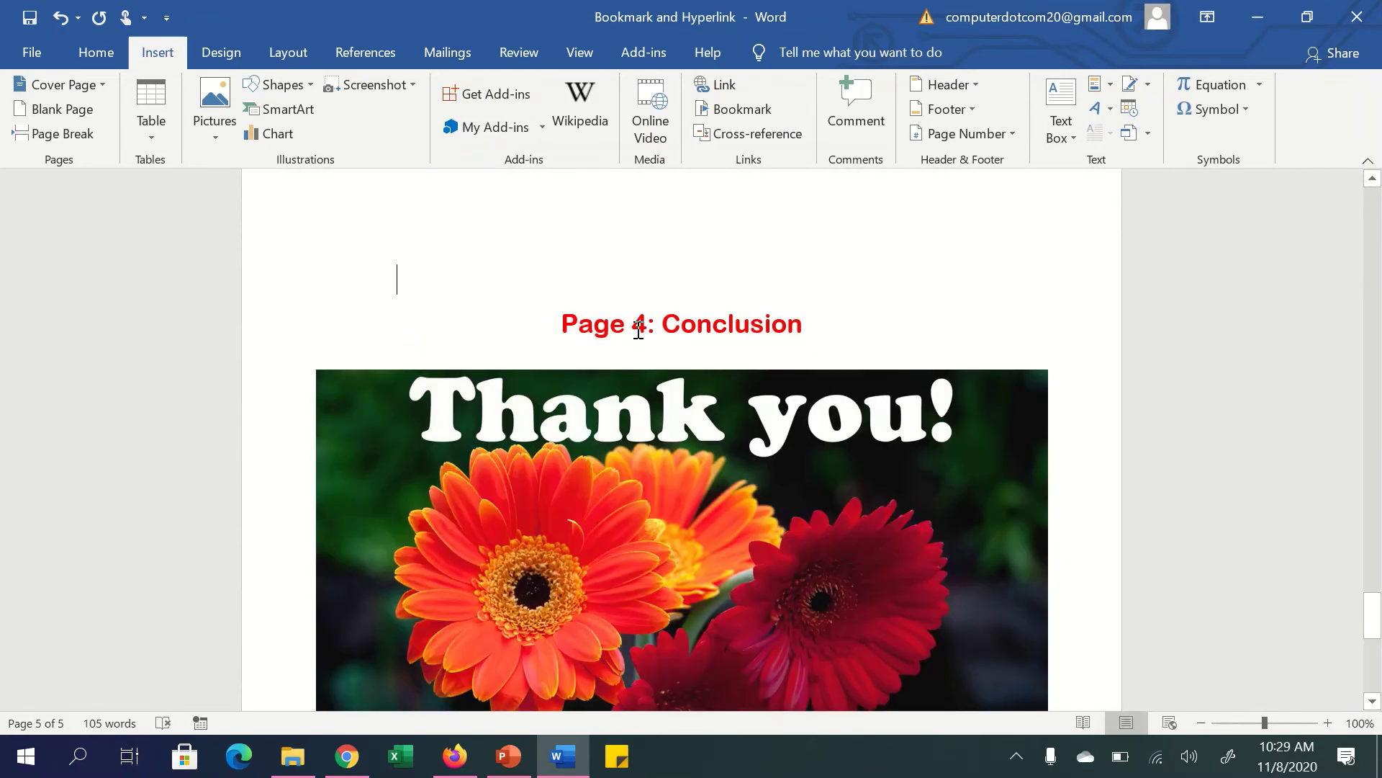
Hyperlink 'Page 4' in the Conclusion heading to bookmark PG44 and follow it back.
left_click_drag(648, 325, 562, 327)
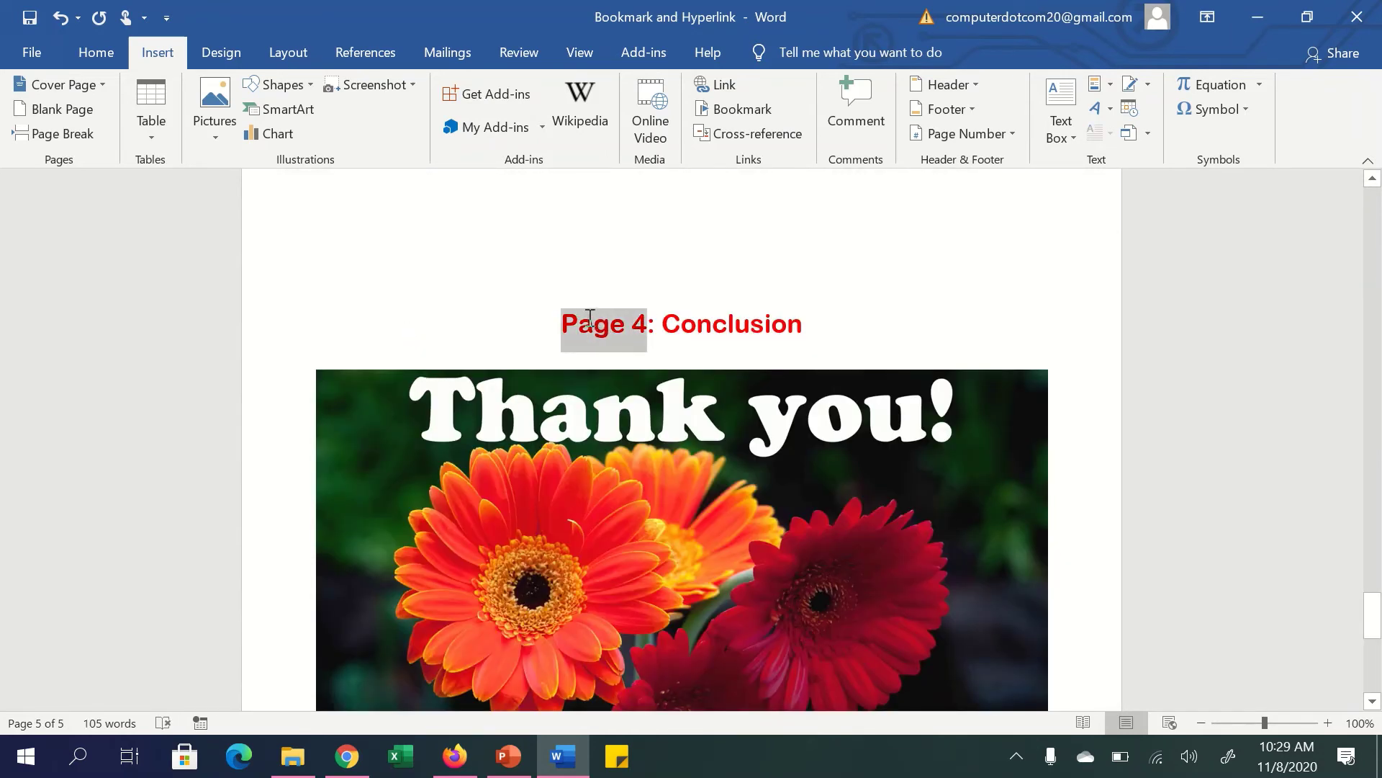
left_click(717, 87)
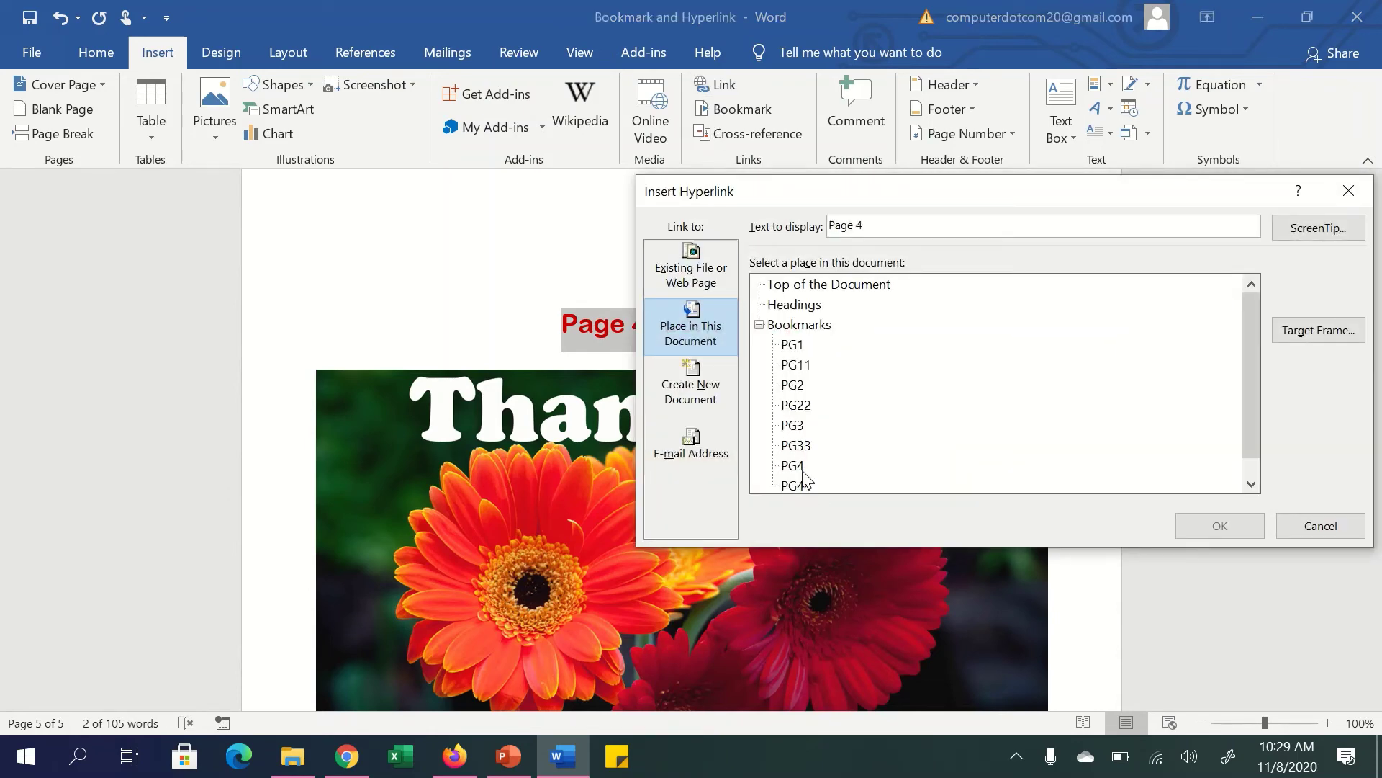
left_click(796, 486)
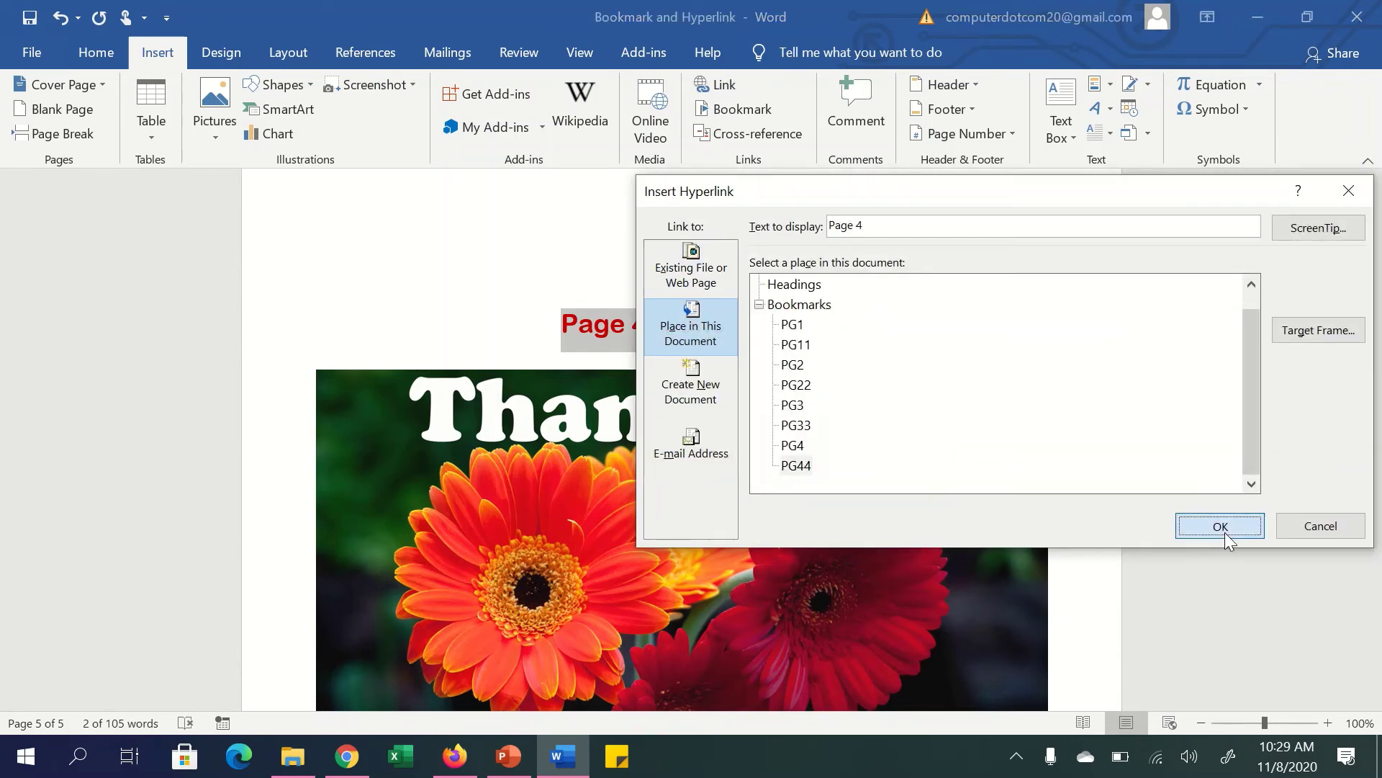
left_click(1225, 533)
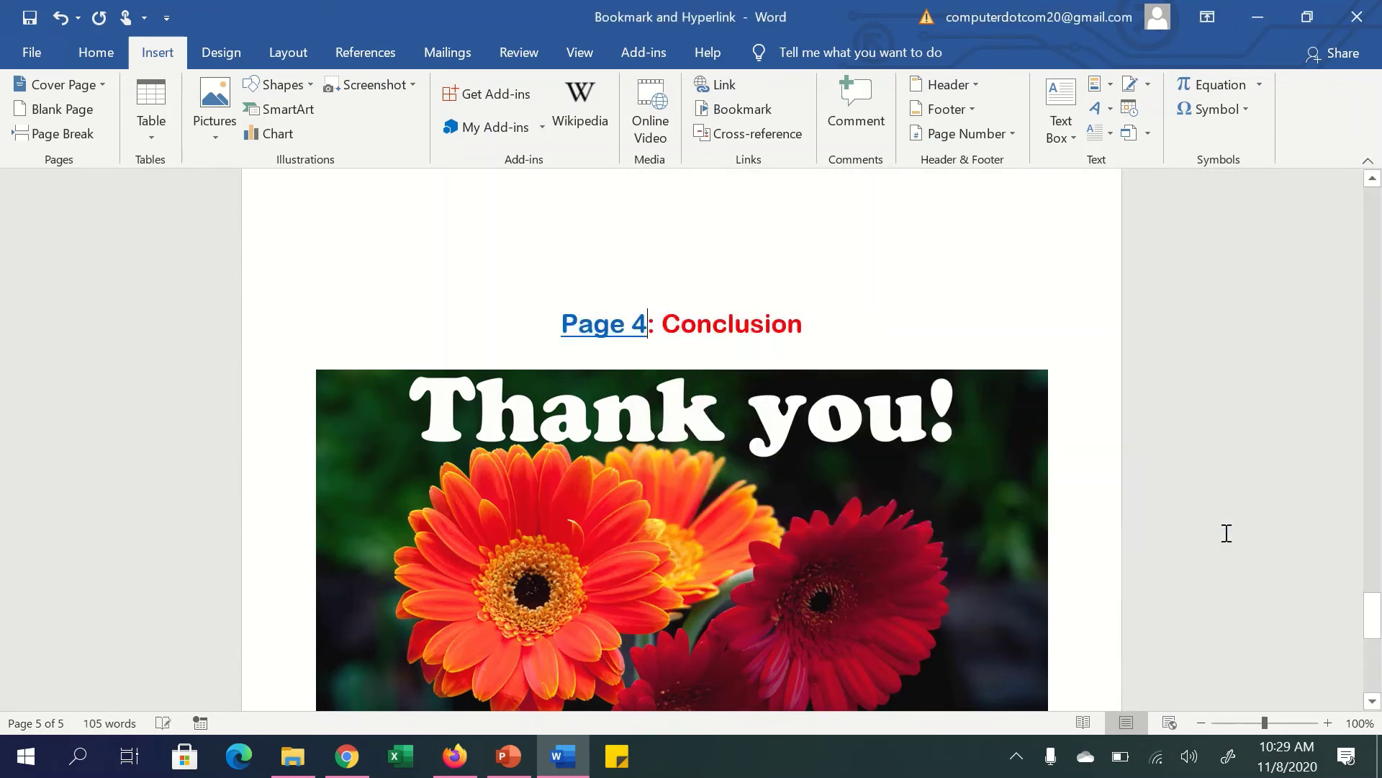
left_click(602, 331, "ctrl")
Scroll down to the blank area beneath the Thank you picture on the last page.
scroll(605, 329, "up", 3)
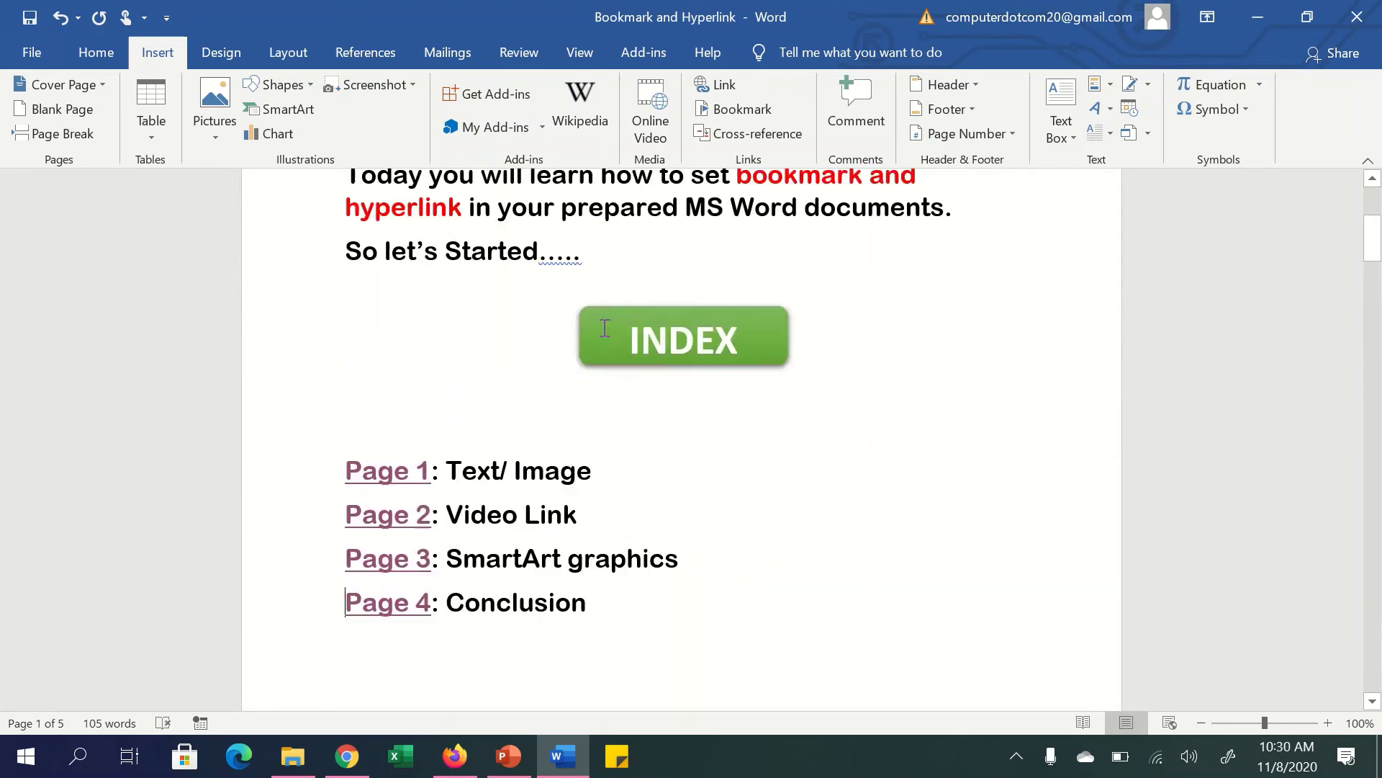
scroll(605, 328, "up", 2)
scroll(605, 330, "up", 2)
scroll(607, 338, "down", 8)
scroll(607, 339, "down", 5)
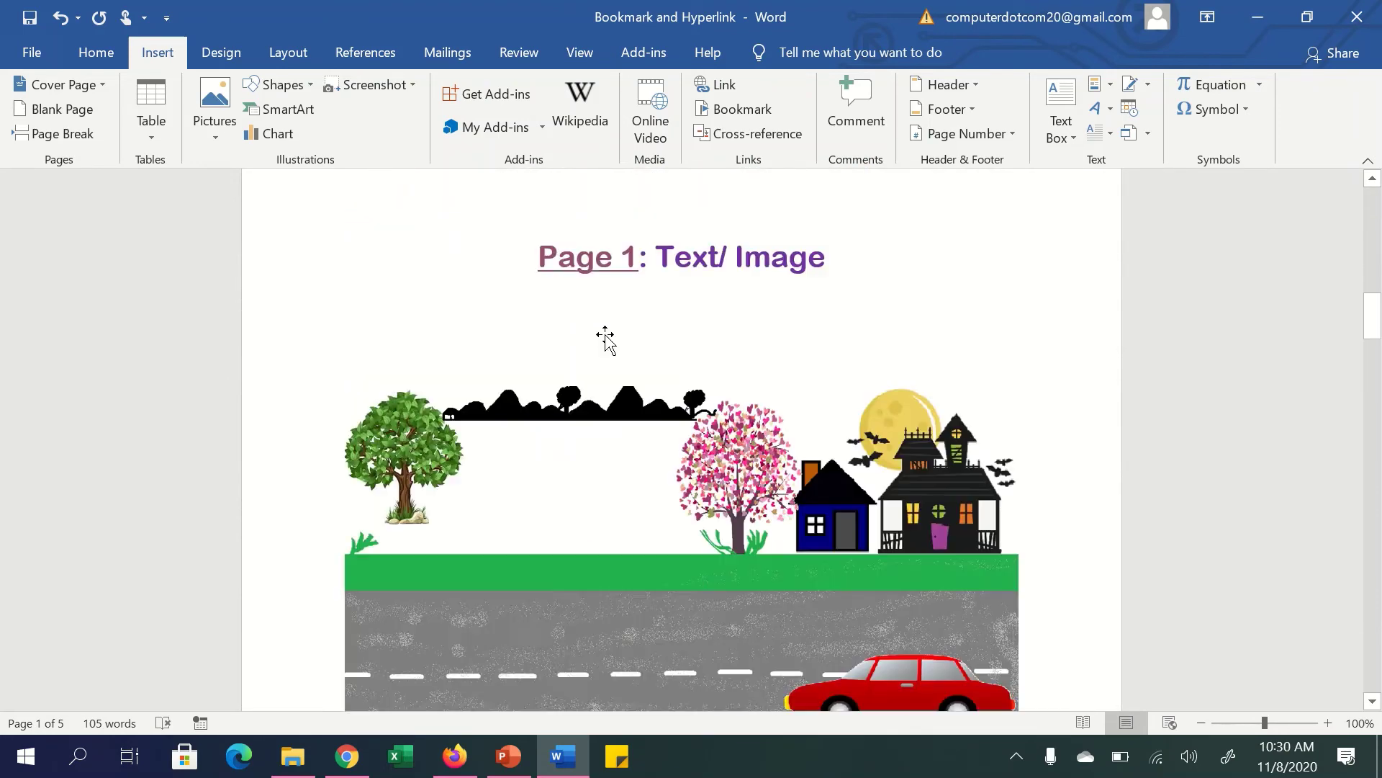
scroll(607, 340, "down", 5)
scroll(605, 341, "down", 4)
scroll(605, 343, "down", 4)
scroll(604, 344, "down", 5)
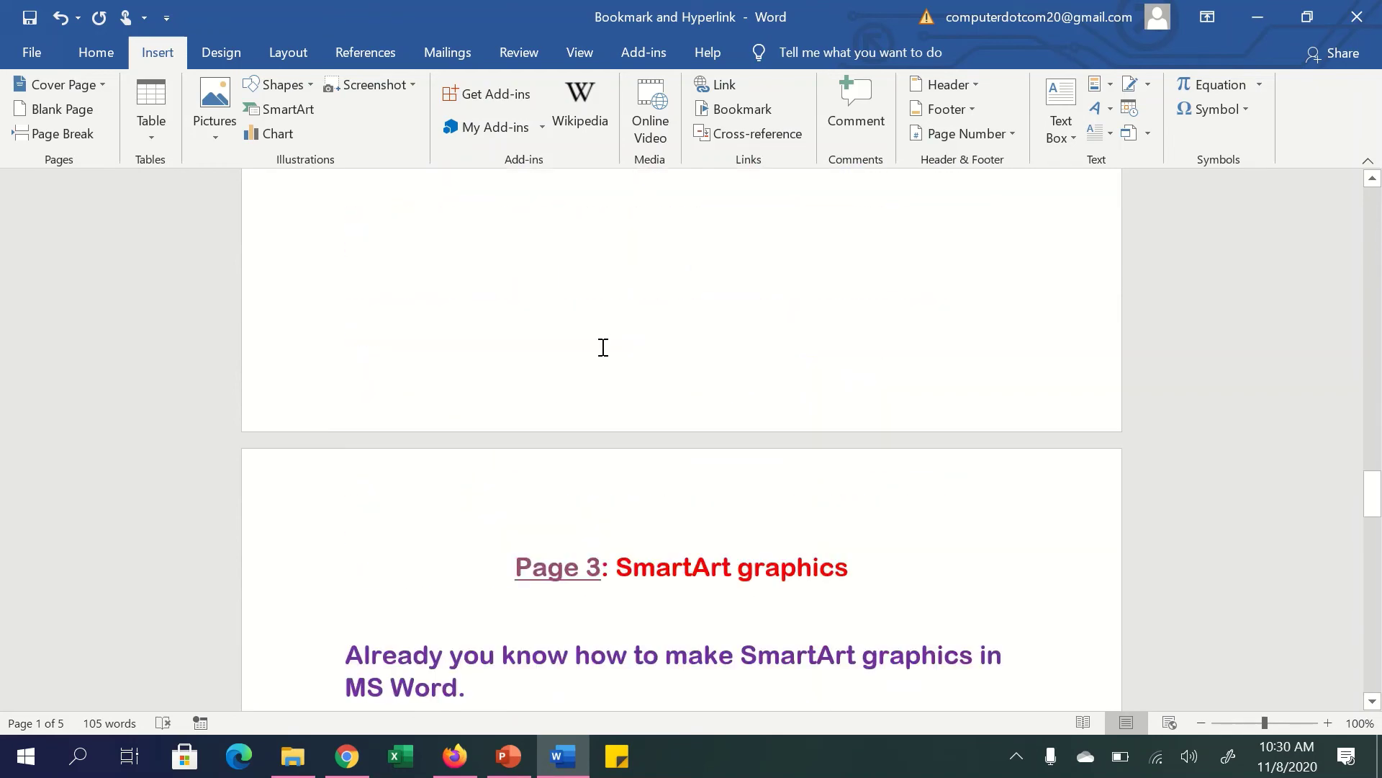
scroll(601, 345, "down", 4)
scroll(599, 352, "down", 5)
scroll(599, 354, "down", 4)
scroll(576, 371, "down", 6)
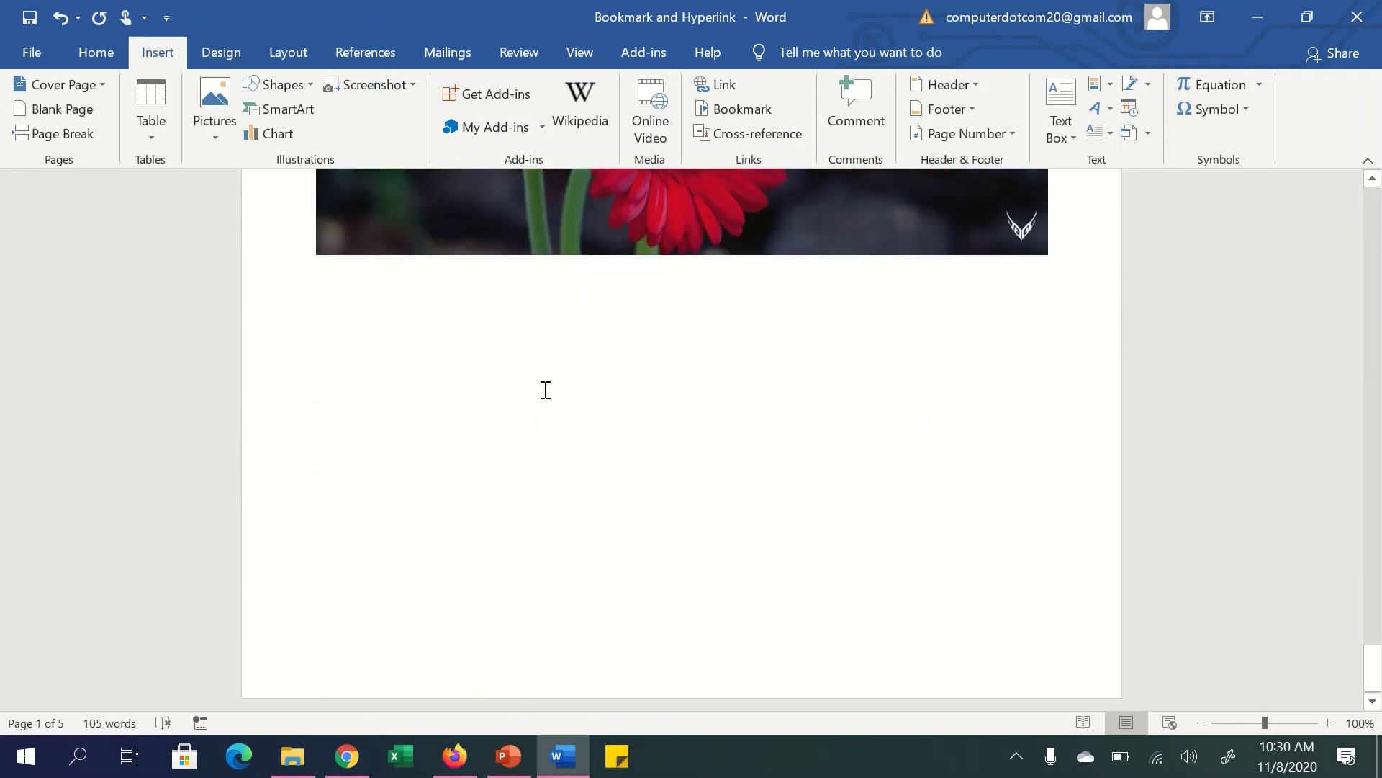
scroll(389, 378, "up", 6)
scroll(417, 331, "down", 4)
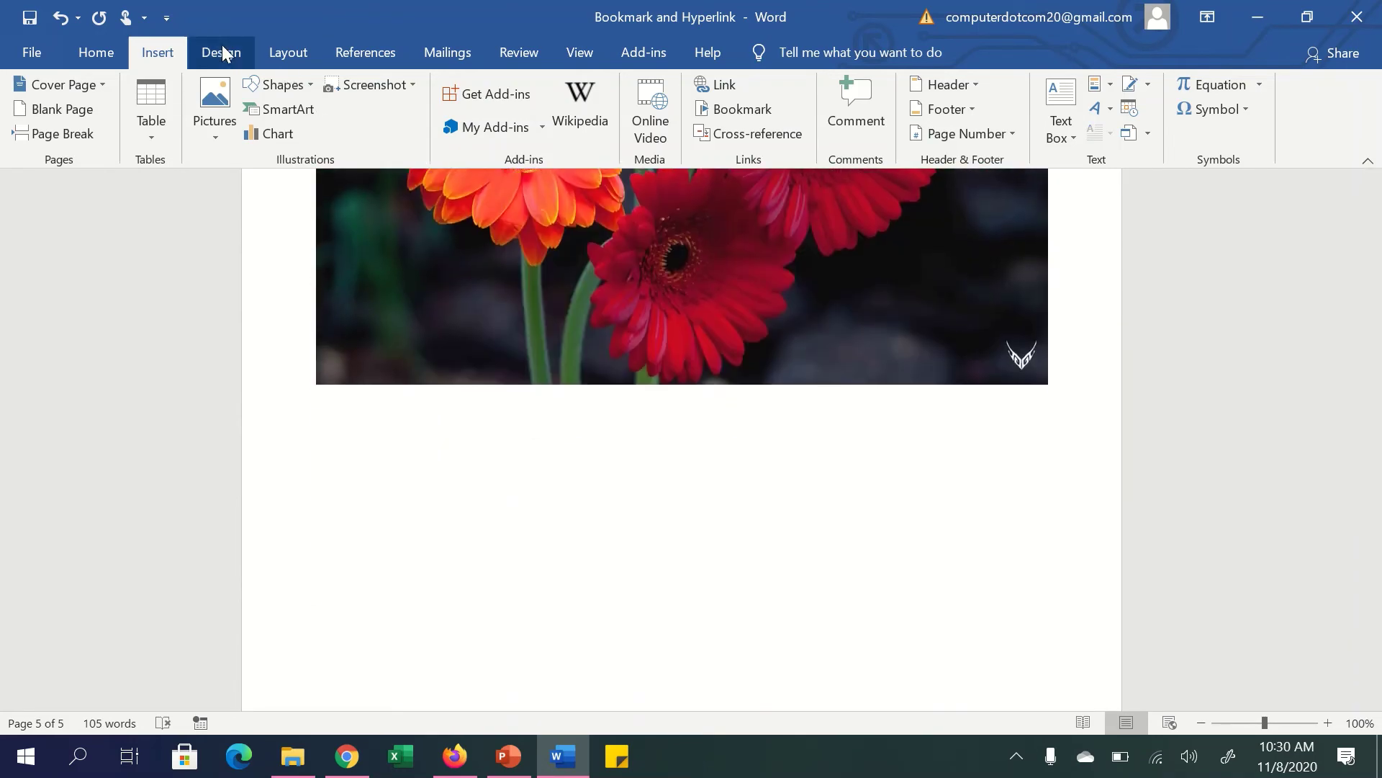
Draw a wide text box below the Thank you image.
left_click(223, 52)
left_click(154, 52)
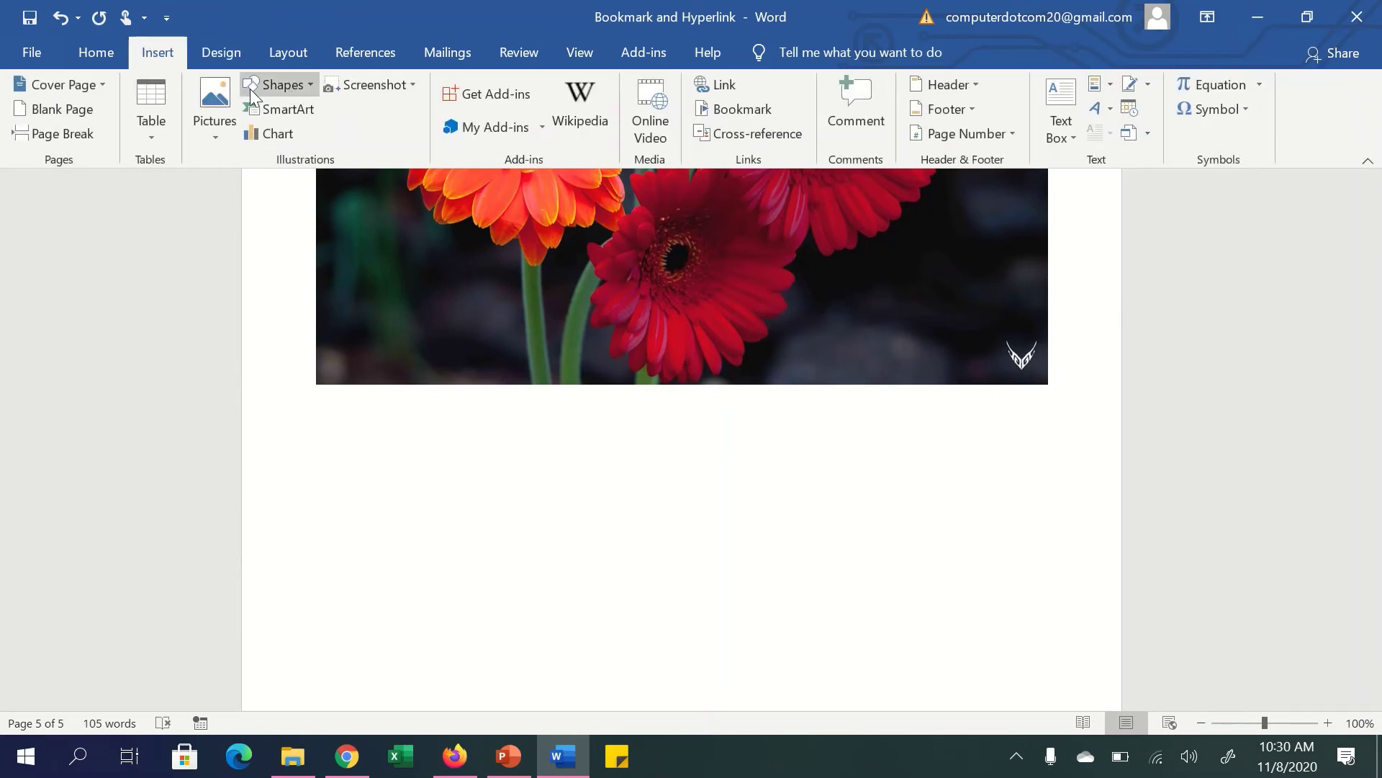
left_click(270, 87)
left_click(249, 134)
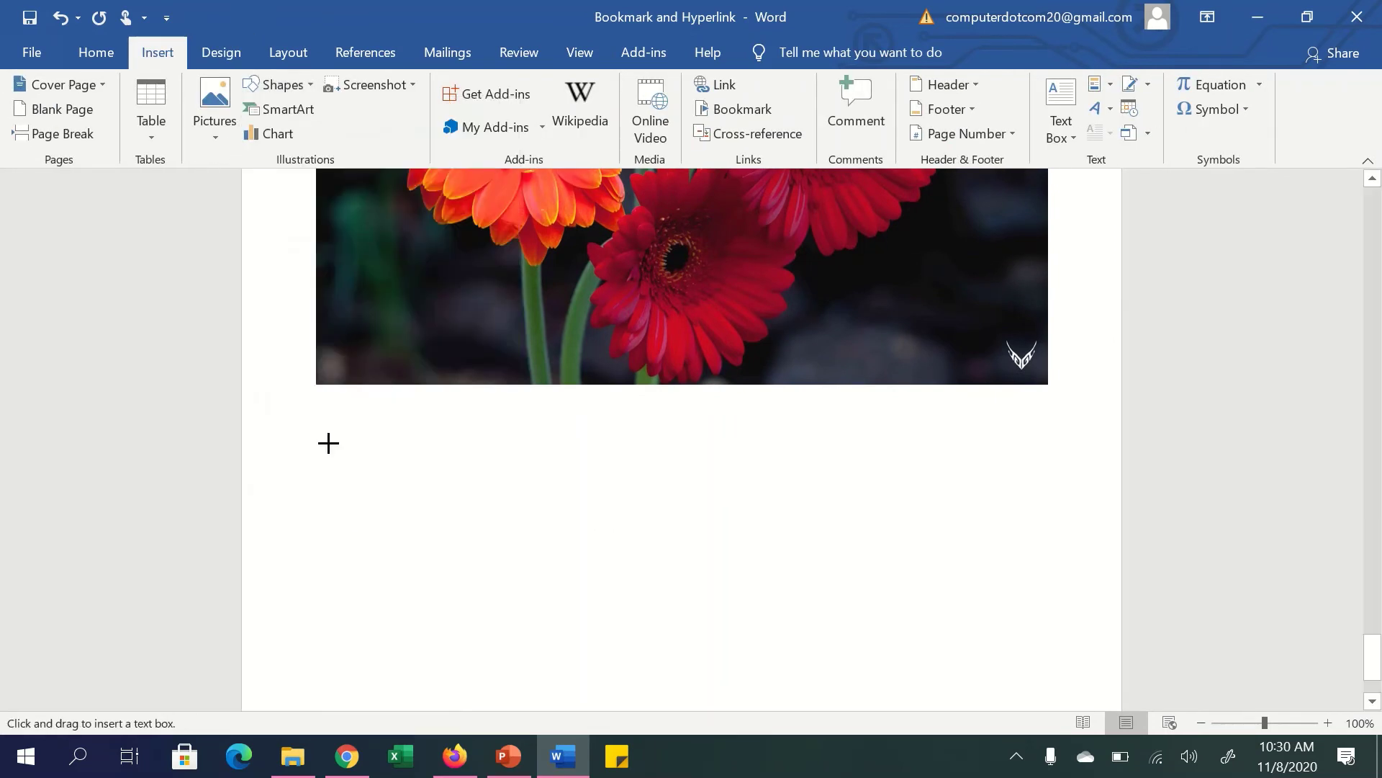
left_click_drag(324, 441, 1081, 660)
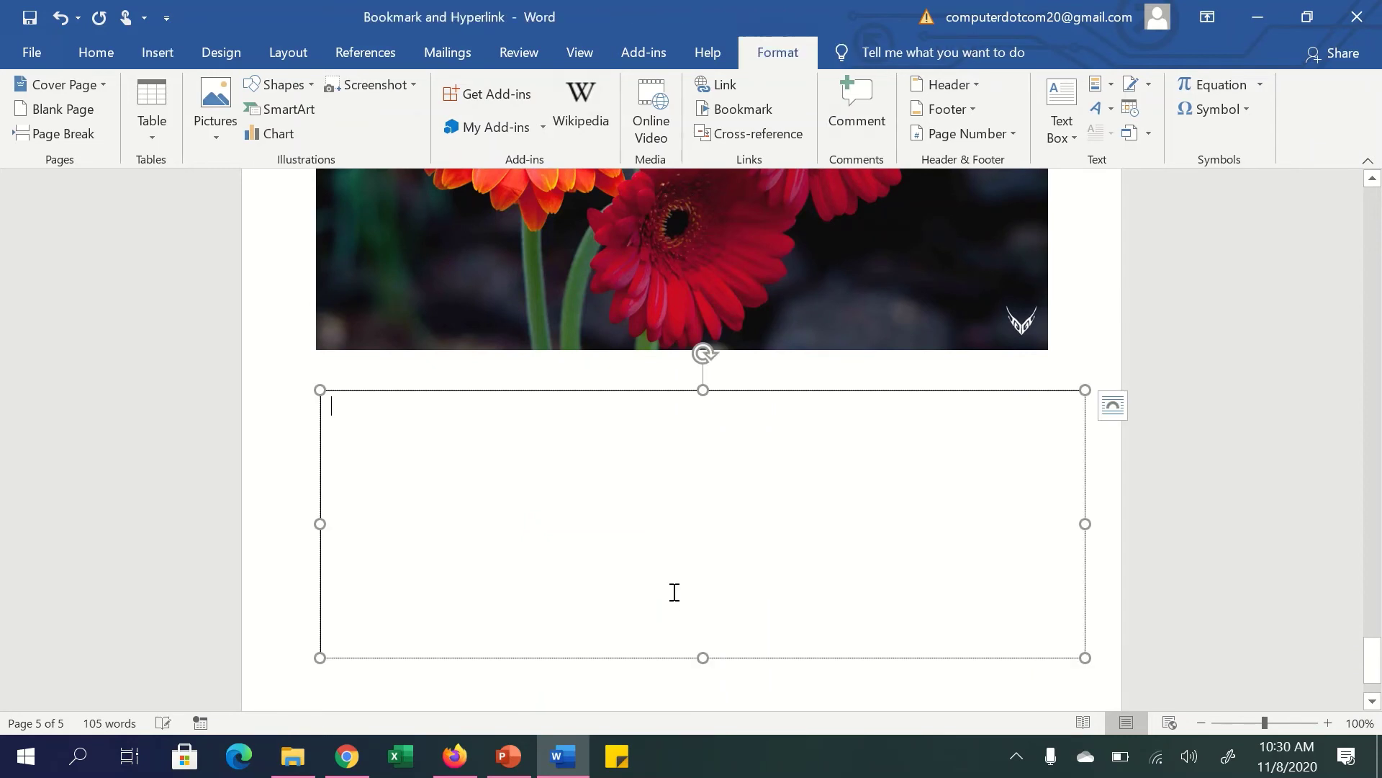
Enlarge the text box font to 24 pt with Grow Font.
type("So")
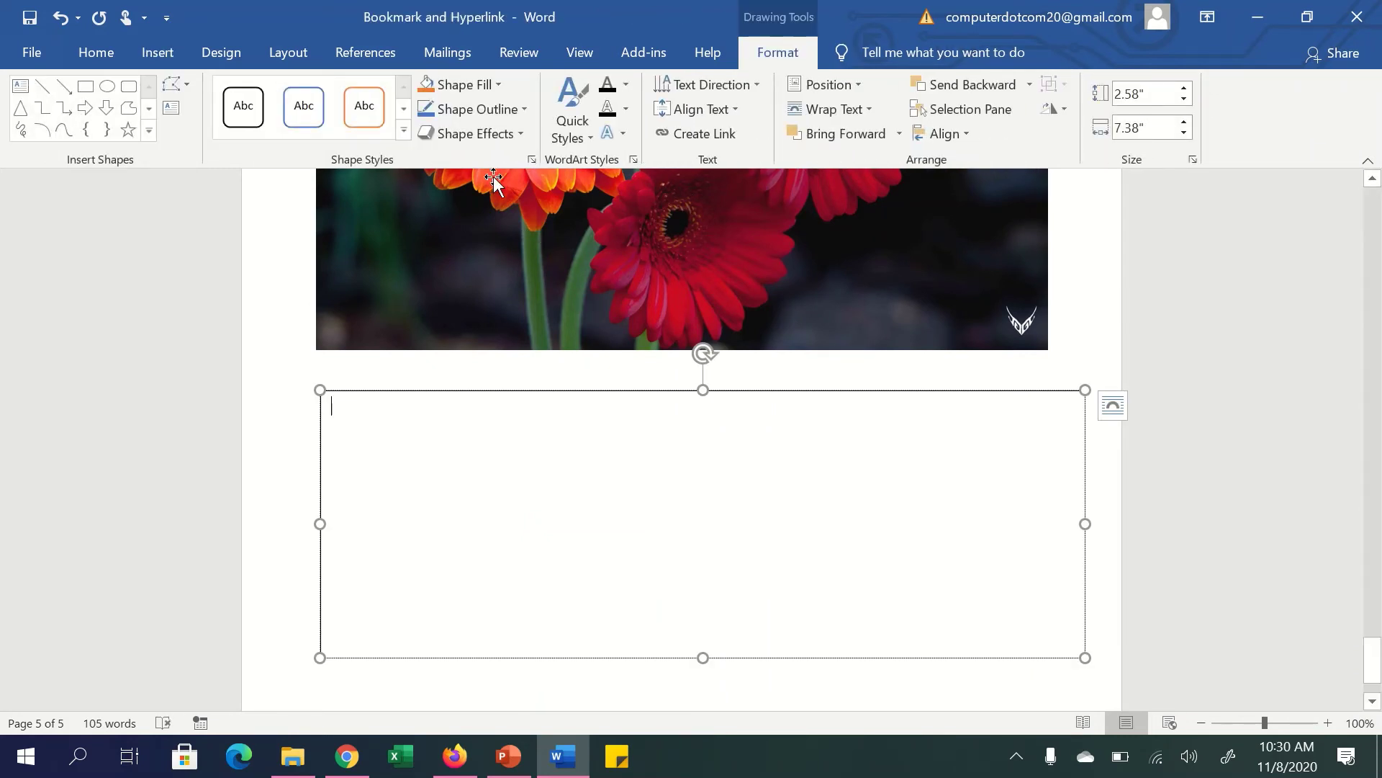
left_click(96, 53)
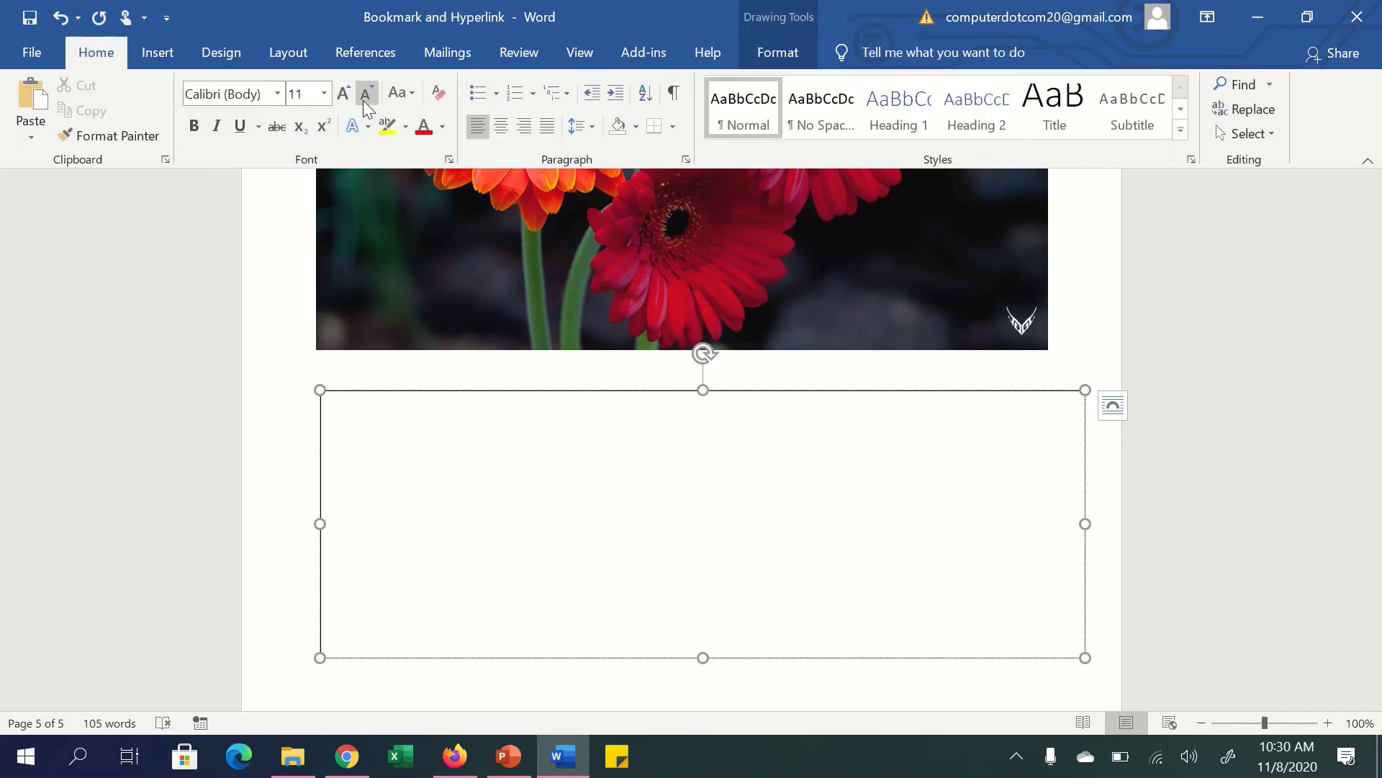
left_click(345, 94)
left_click(345, 94)
left_click(345, 94)
left_click(345, 94)
left_click(345, 94)
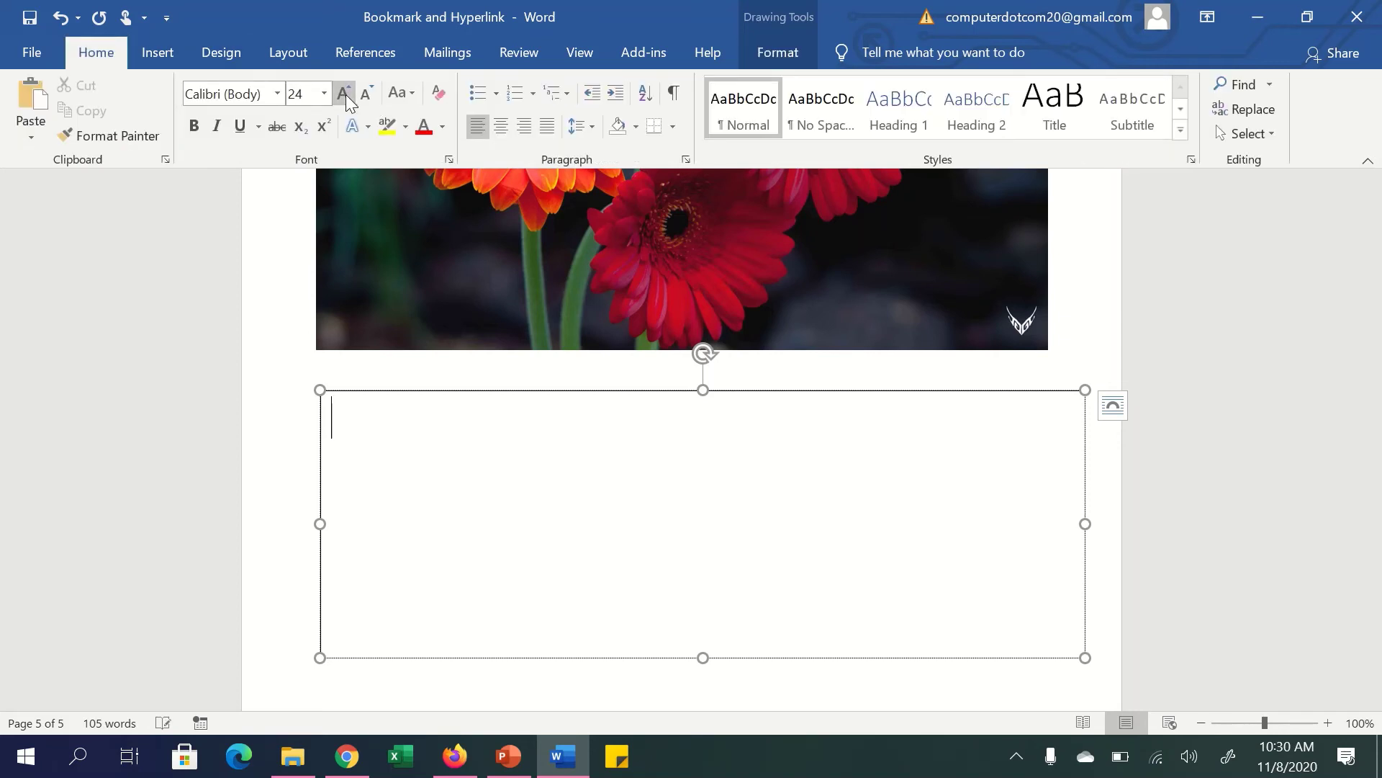
Type the closing message ending 'If you like please subscribe my channel' and centre that line.
type("Sp")
key("BackSpace")
type("o, Dear all i")
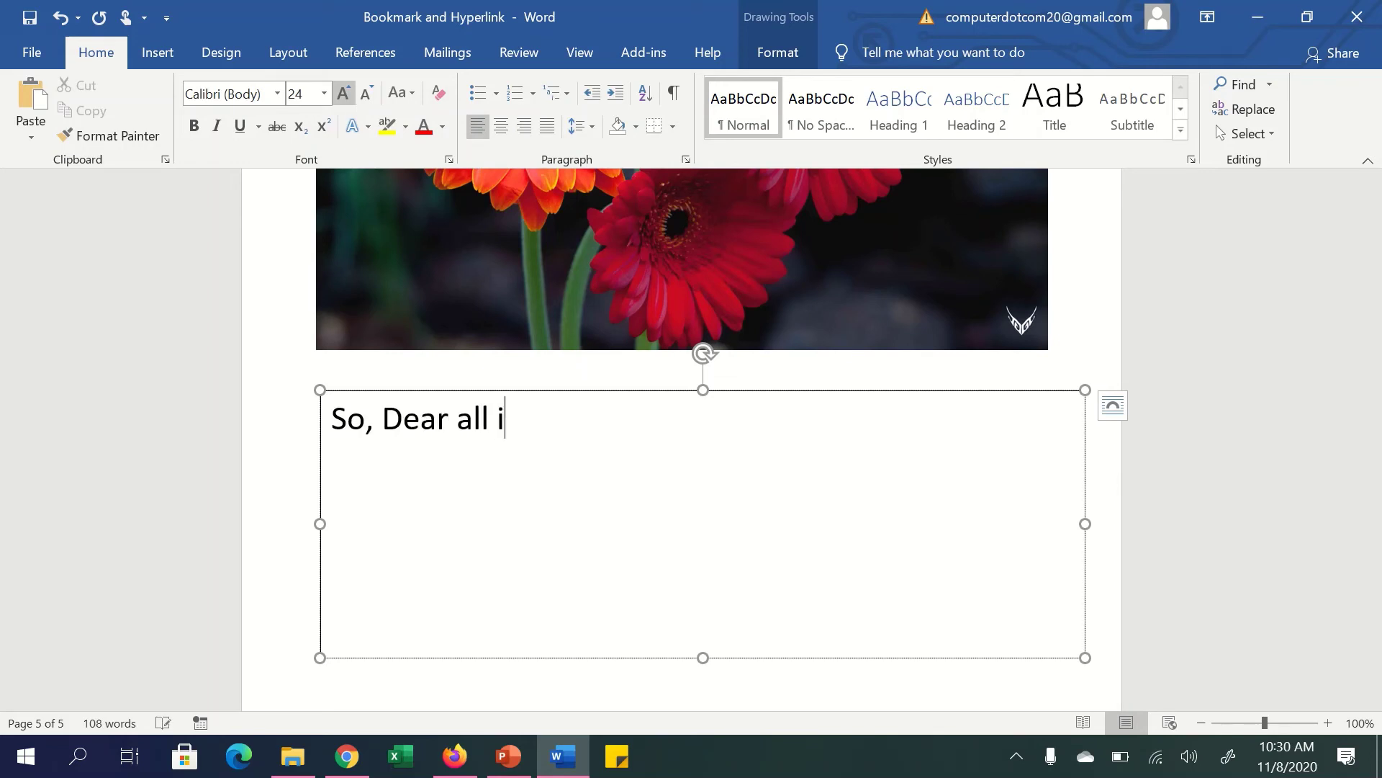
type("n this")
type(" way yo")
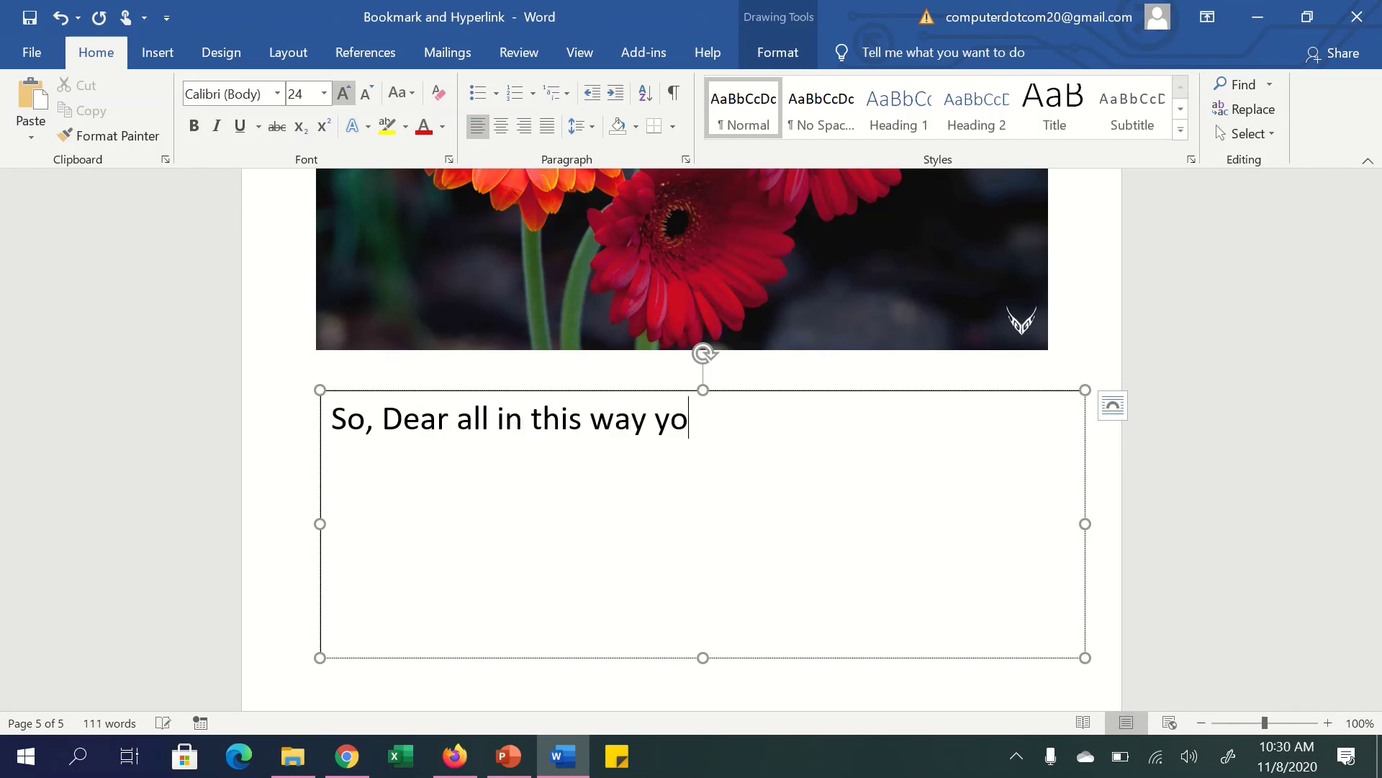
type("u can ")
type("set")
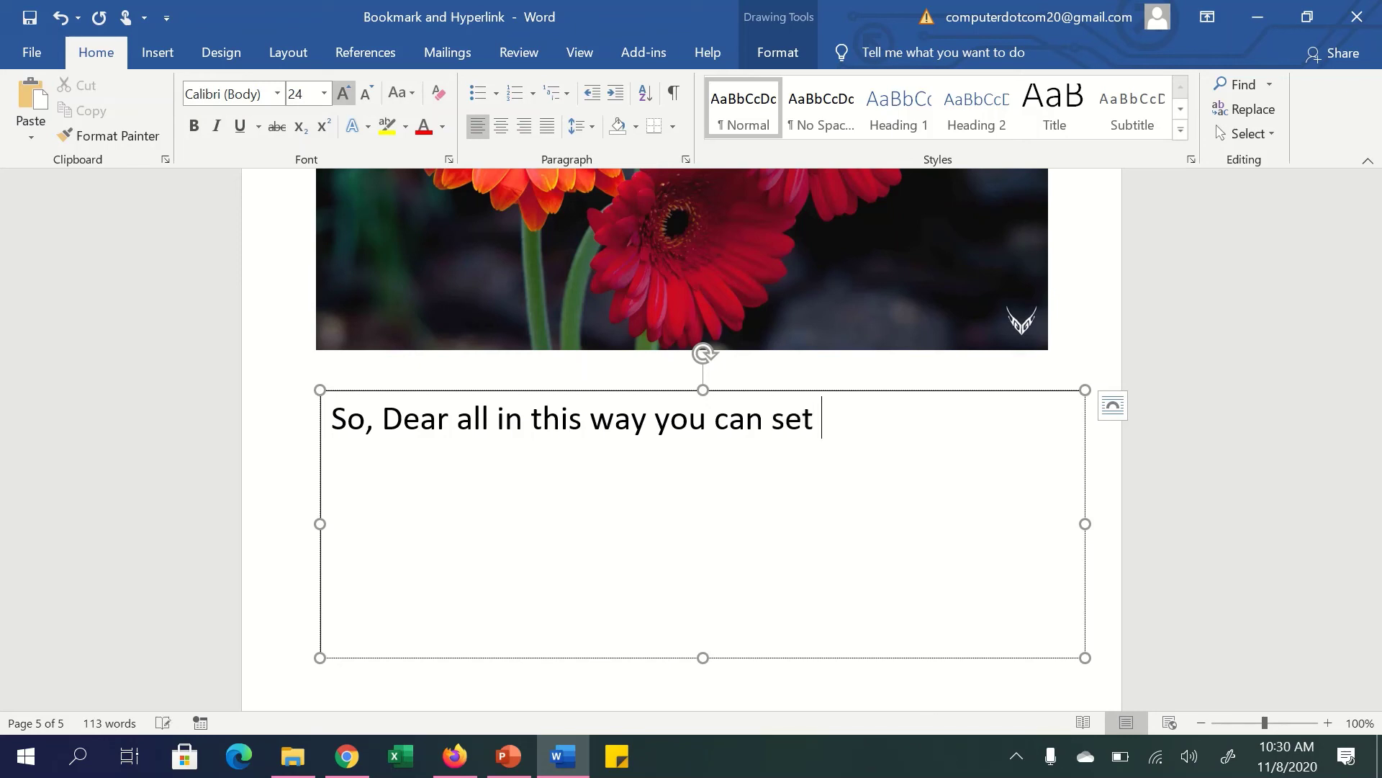
type(" book ma")
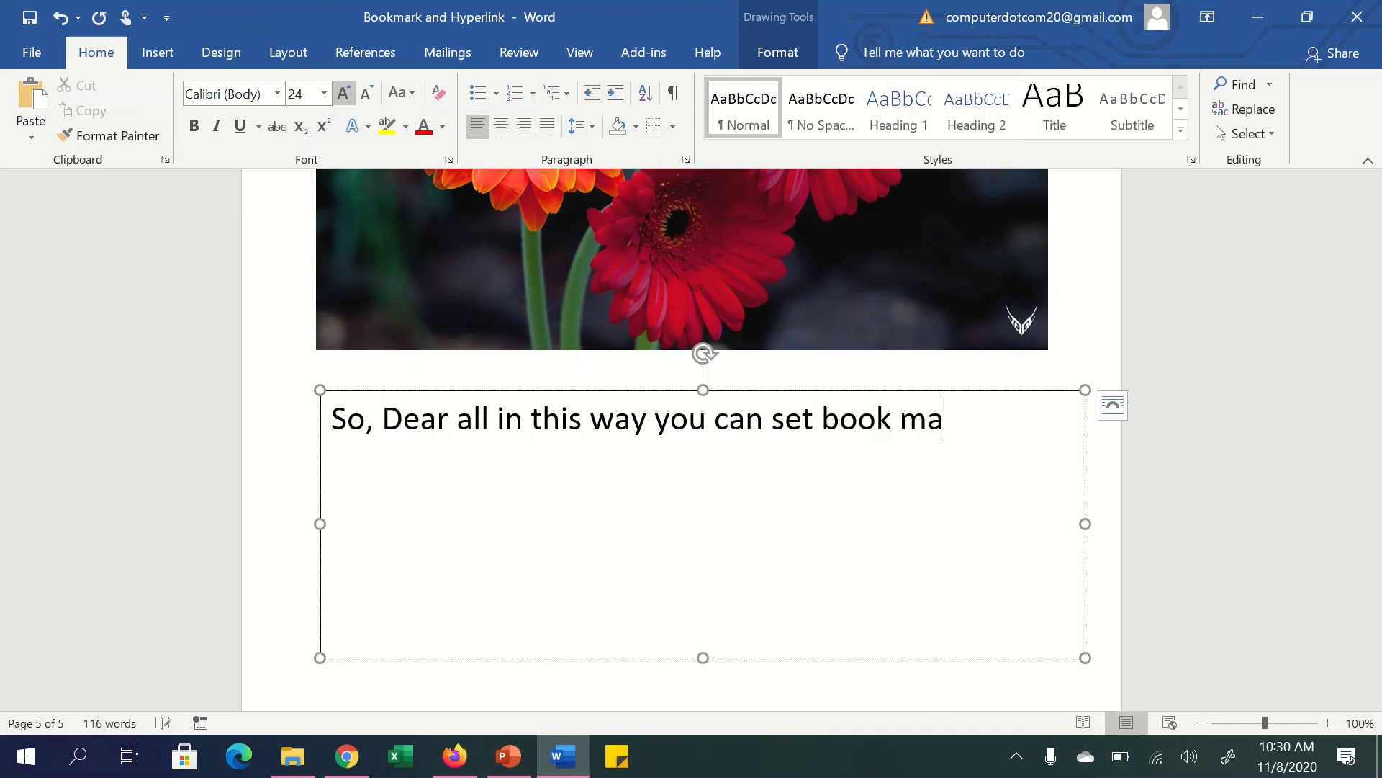
type("rk and h")
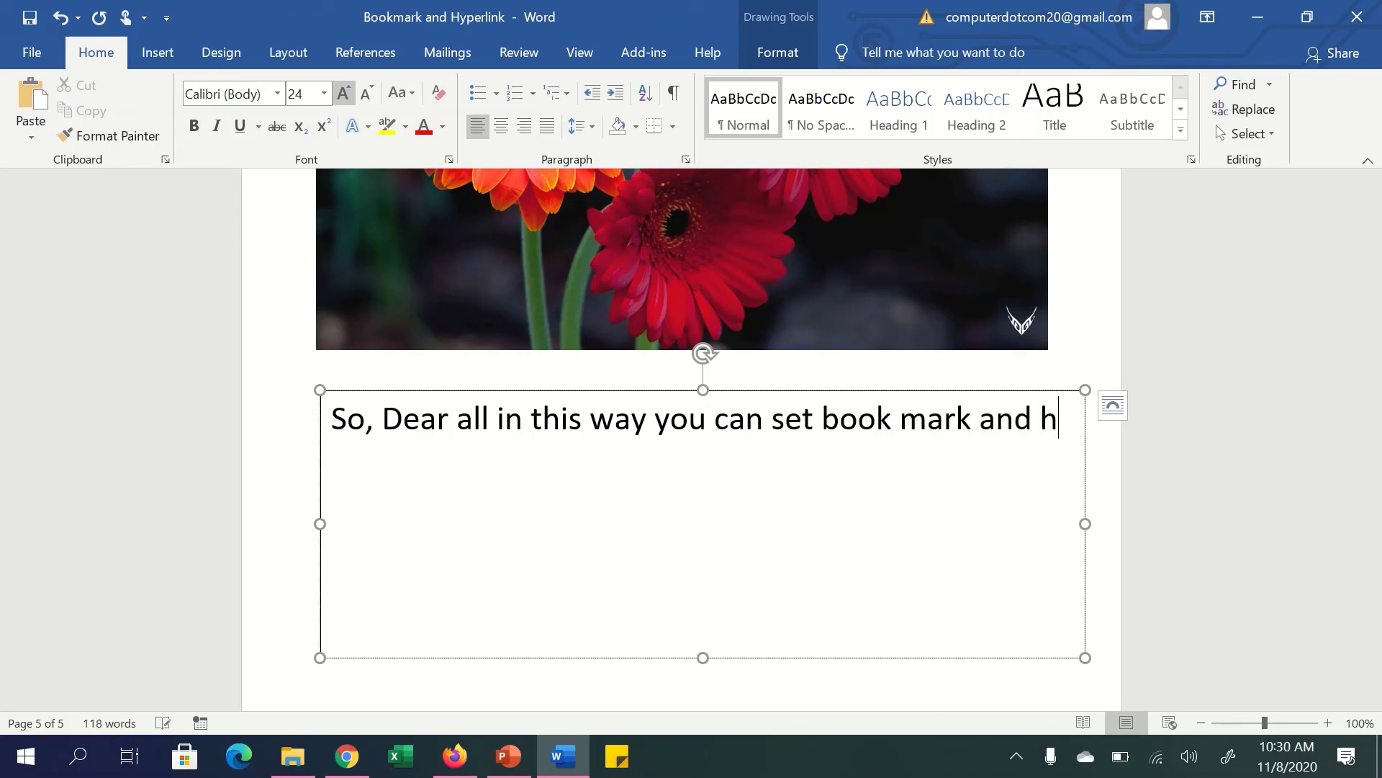
type("yperlin")
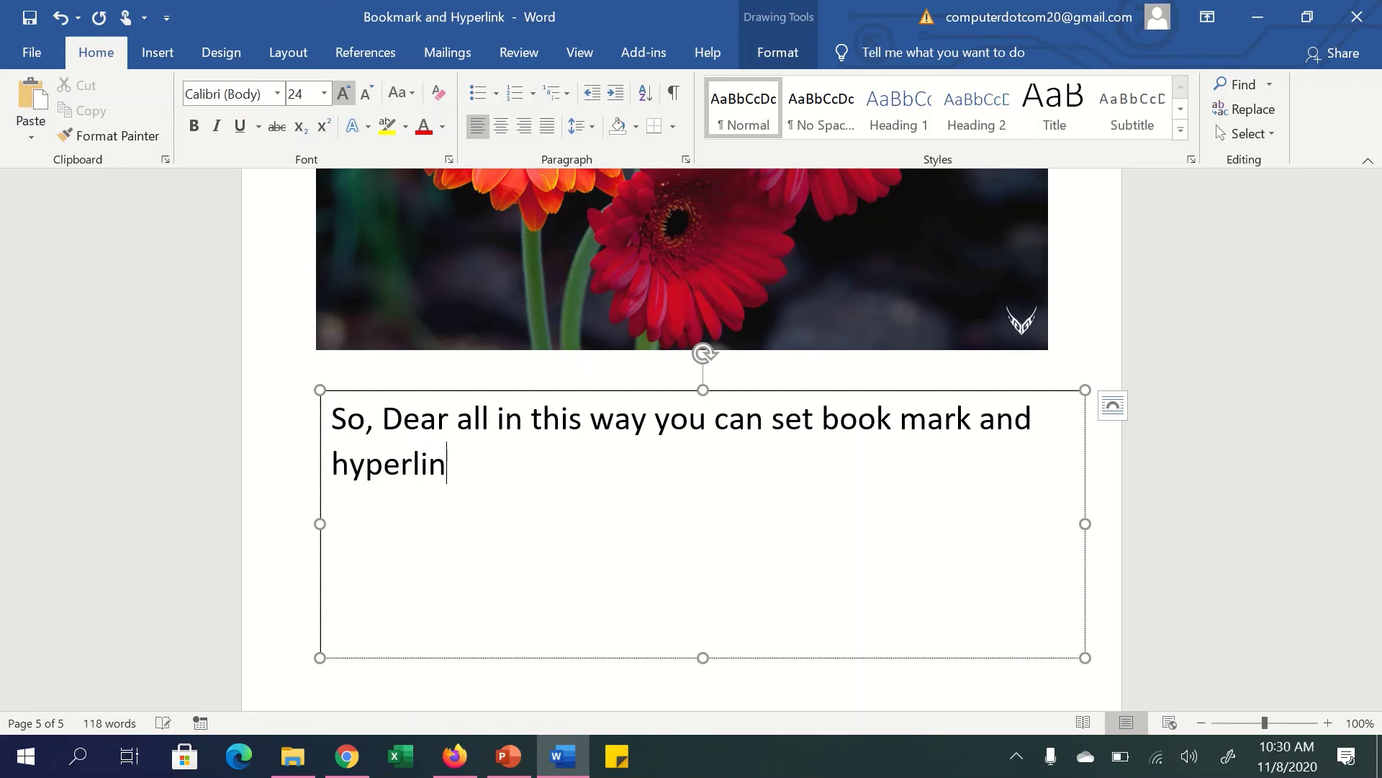
type("k")
type("H")
type("ope you ")
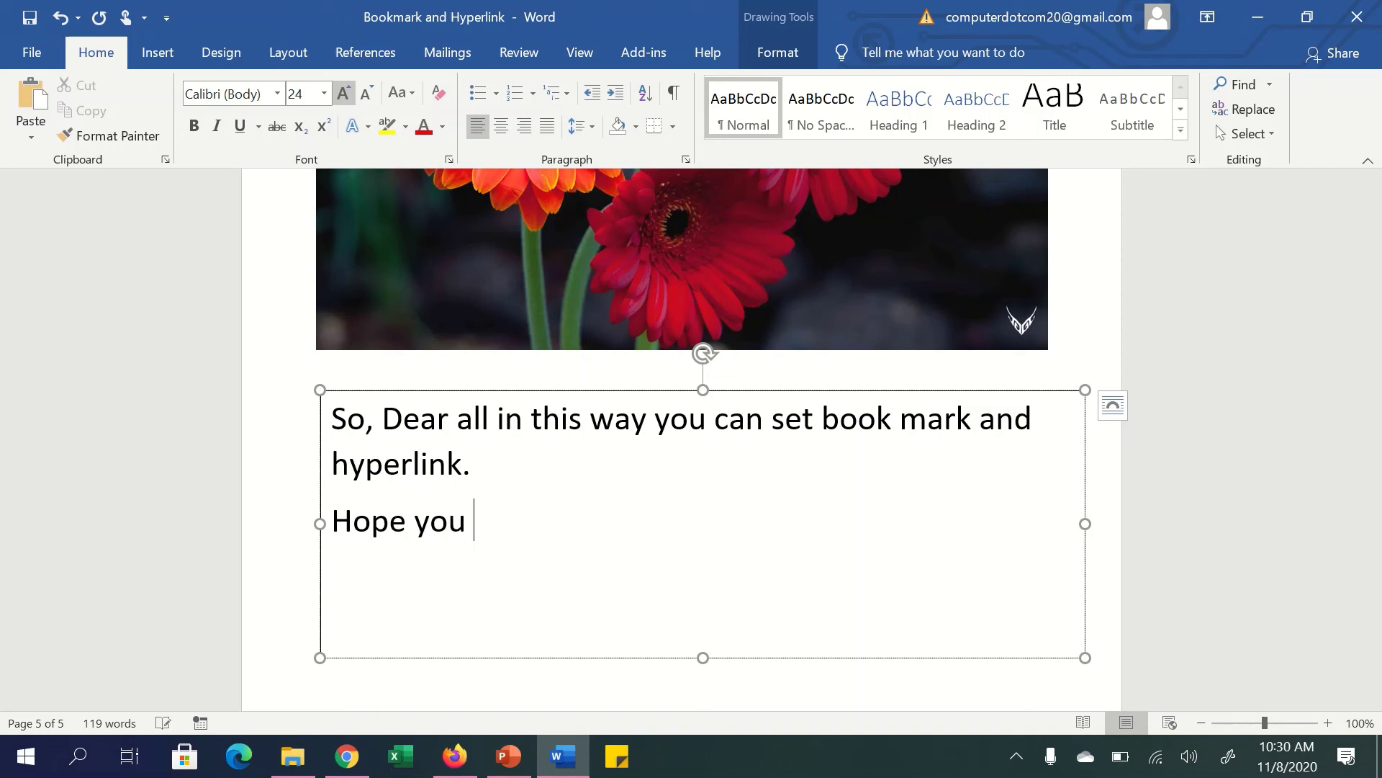
type("like th")
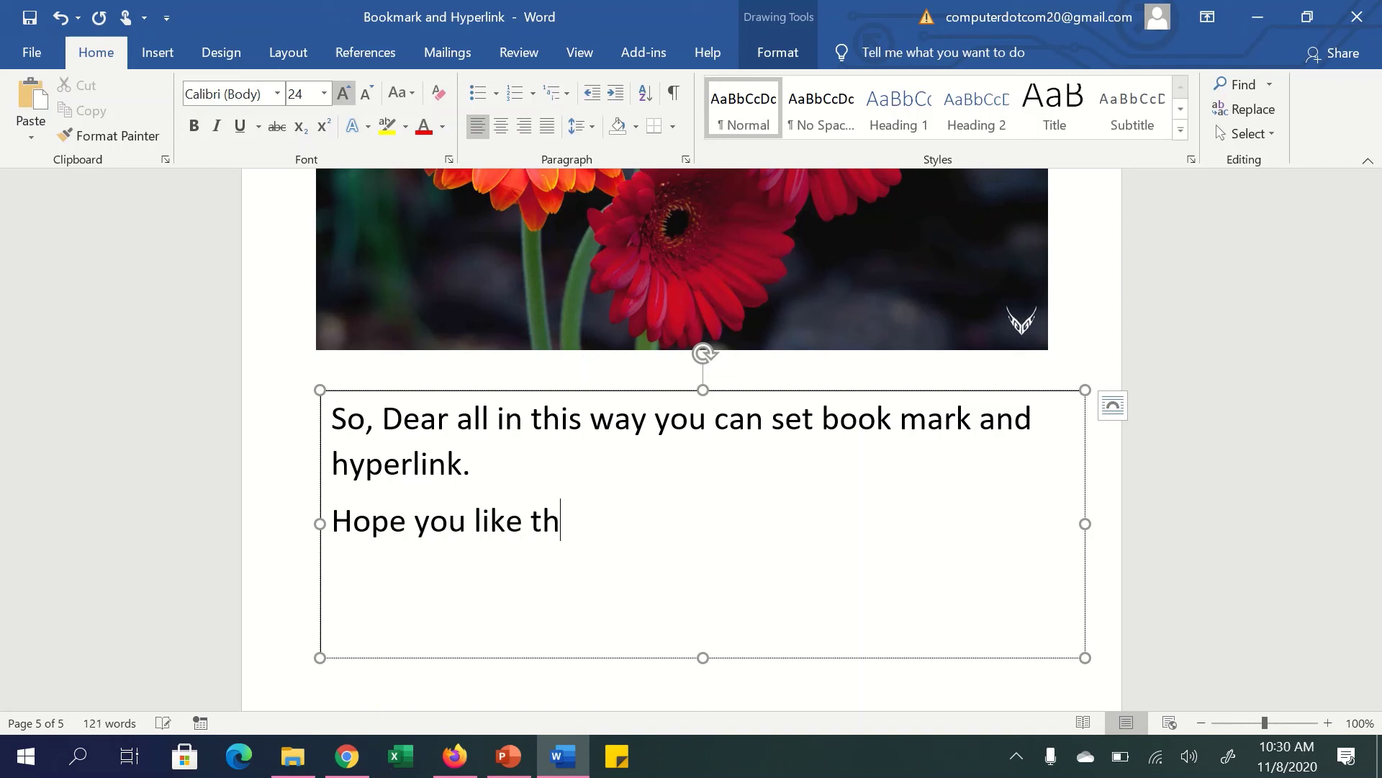
type("is video.")
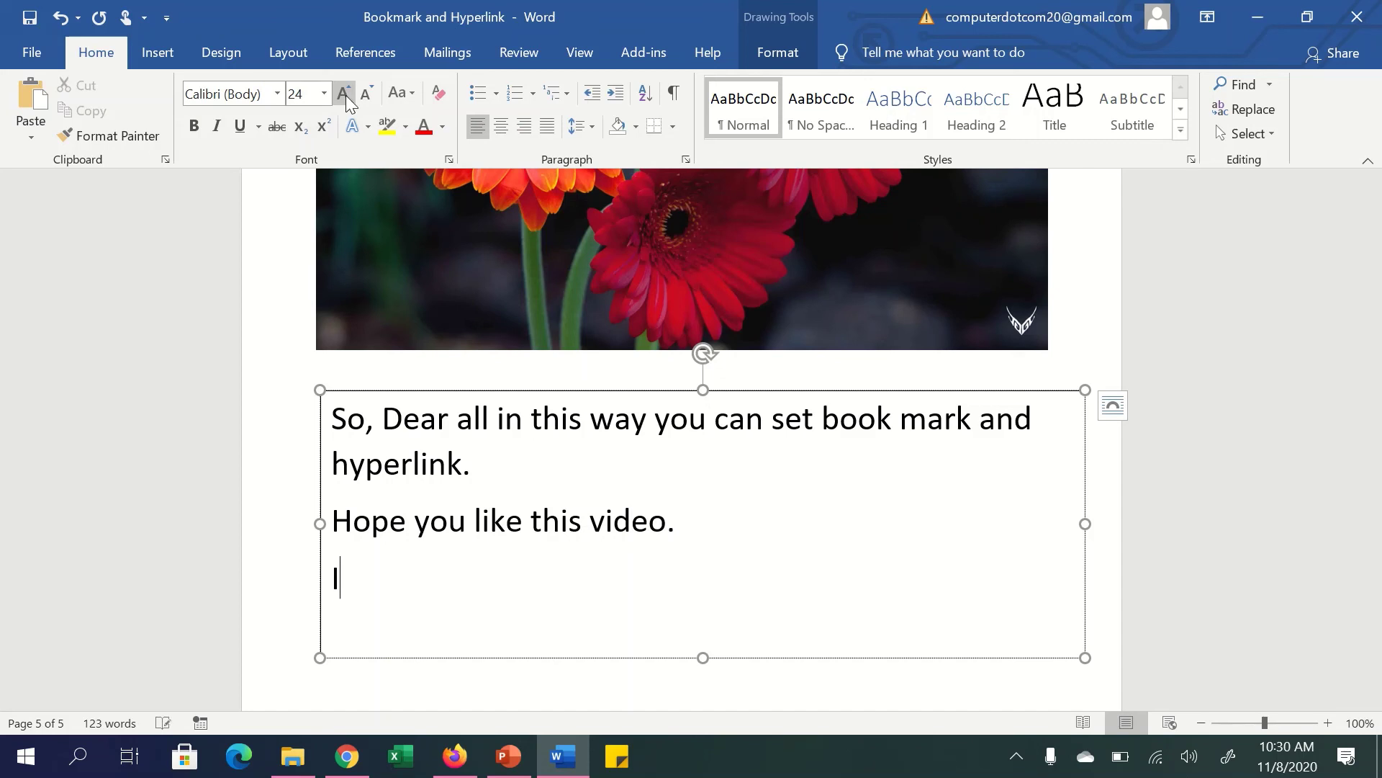
type("ou")
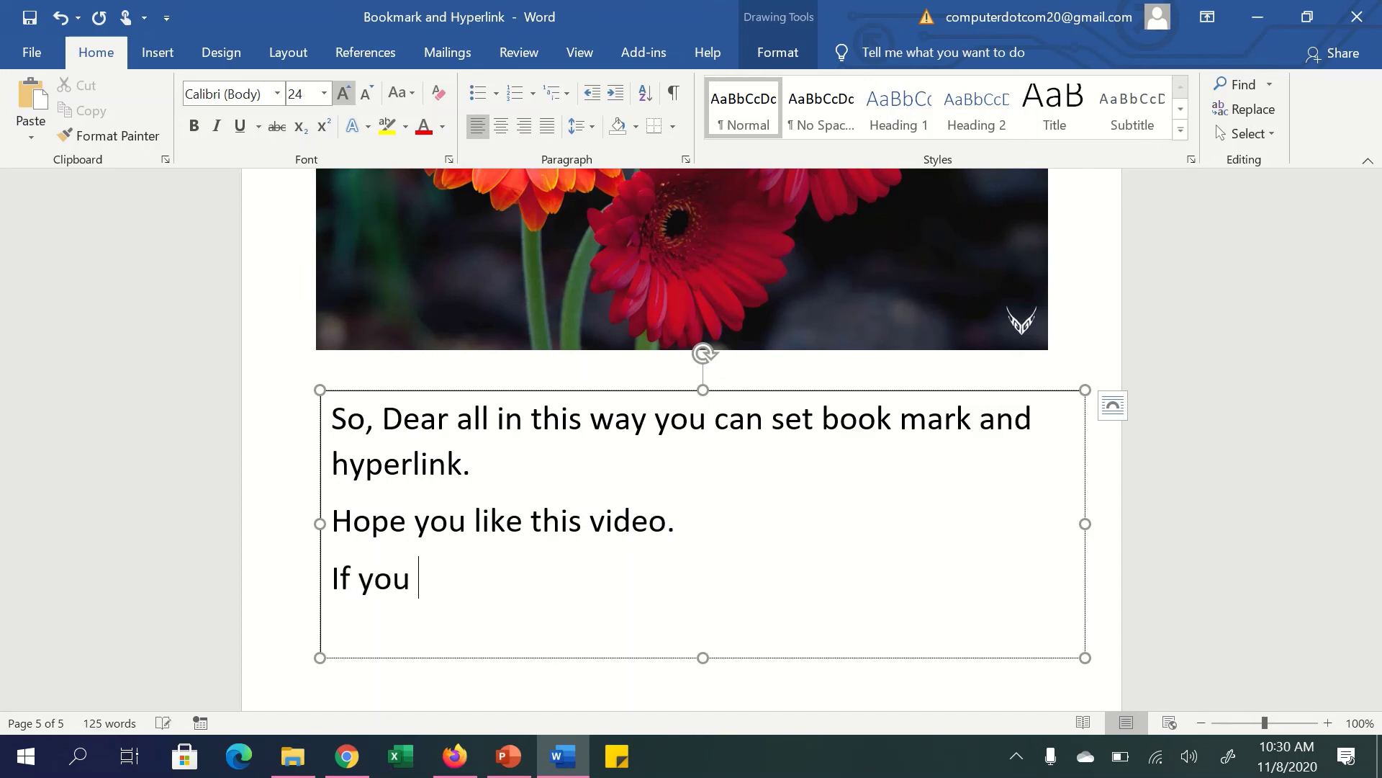
type("ink")
key("BackSpace")
key("BackSpace")
type("ke pl")
type("ease ")
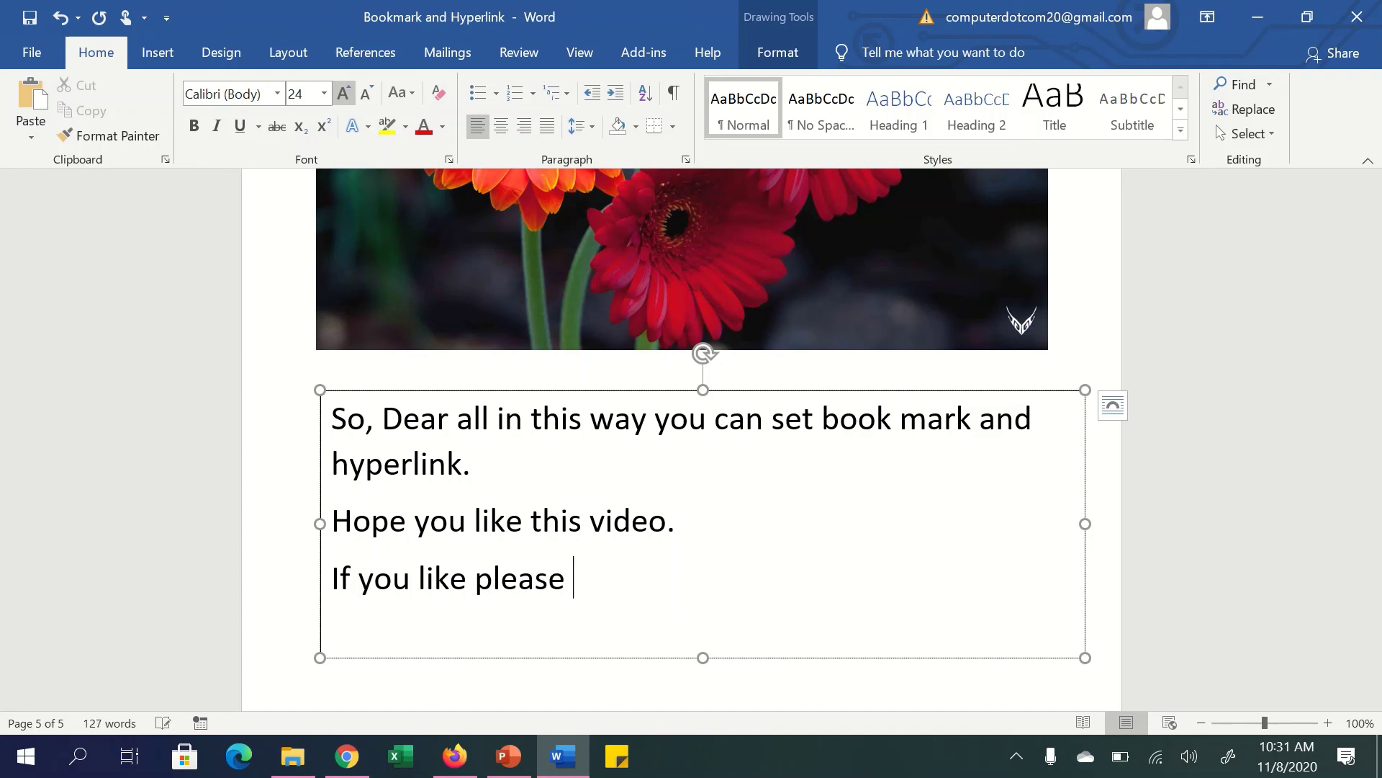
type("subsc")
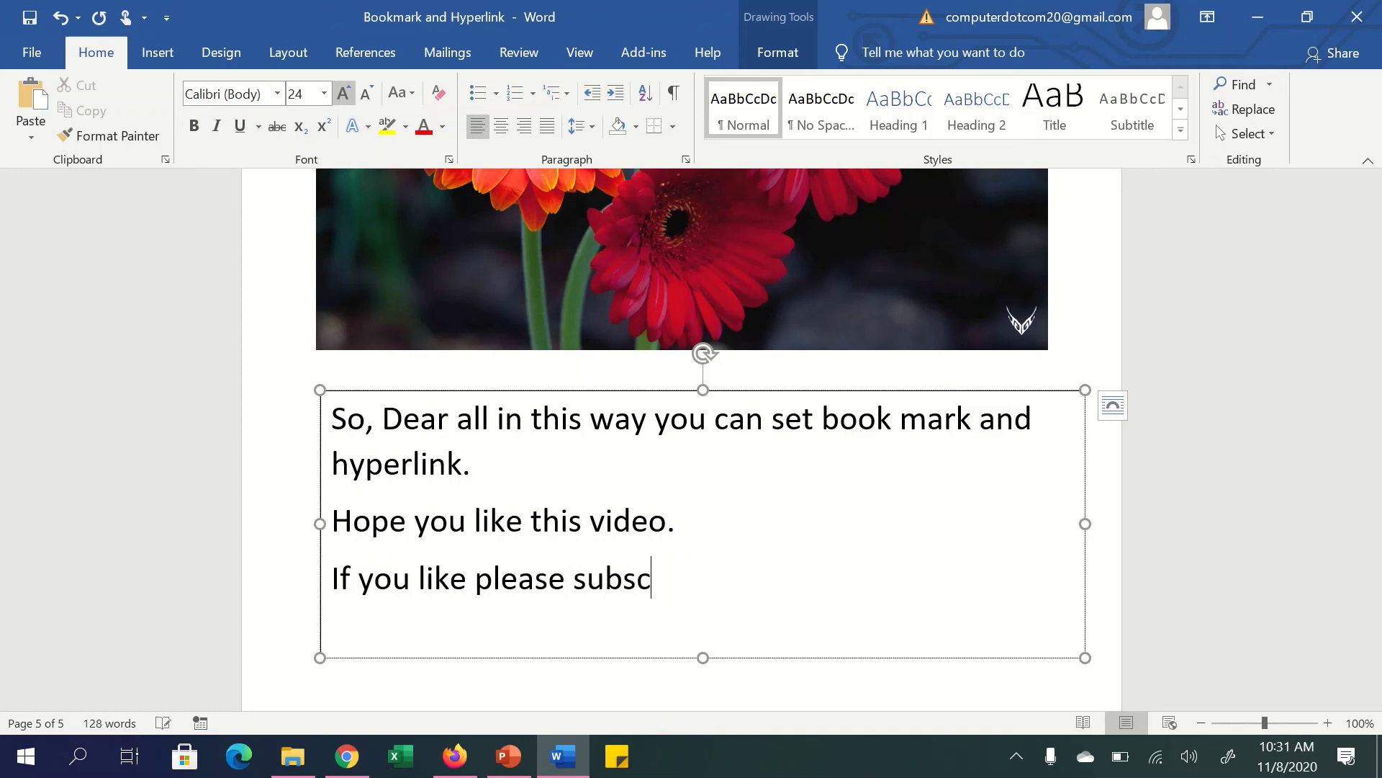
type("ribe my c")
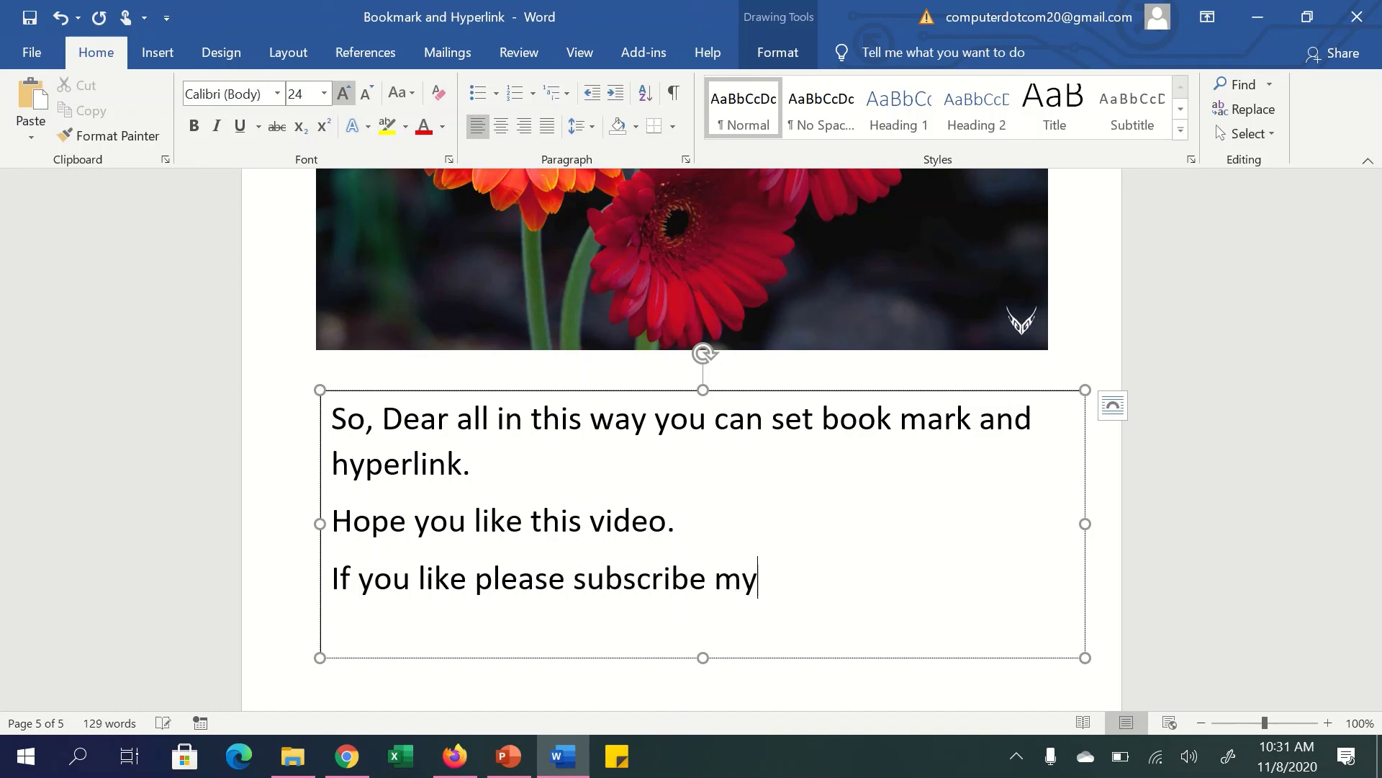
type("hannel.")
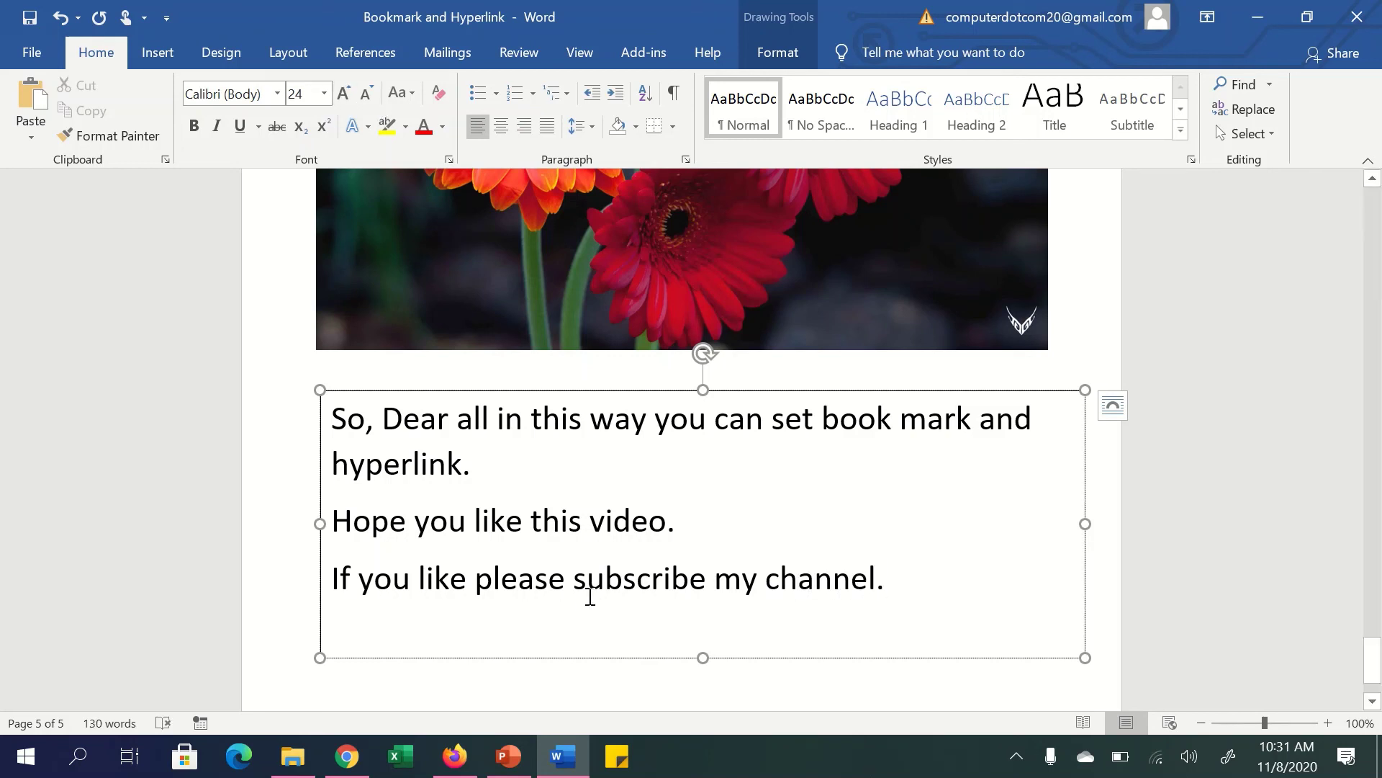
key("ctrl+e")
Give the word 'subscribe' a red text highlight and white font colour.
left_click(598, 684)
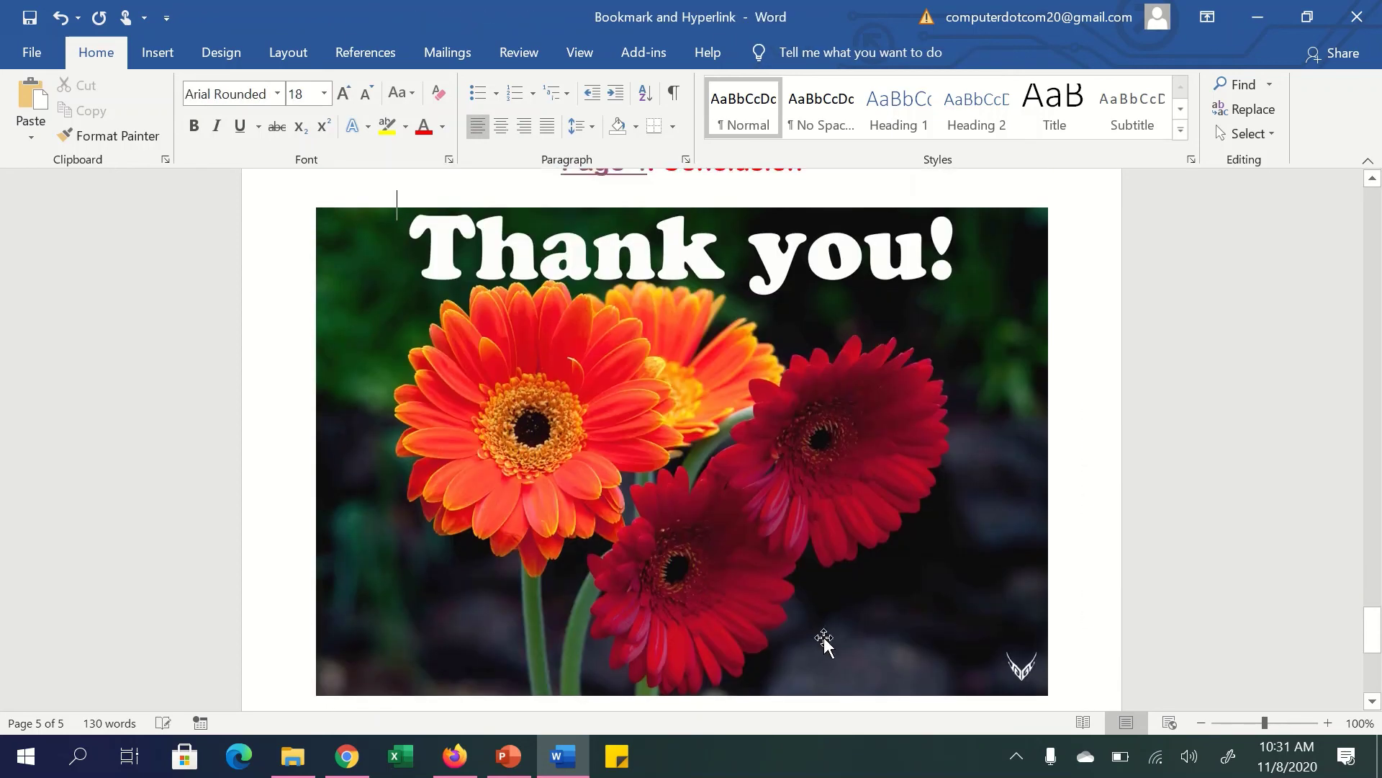
scroll(807, 604, "down", 5)
left_click_drag(801, 568, 668, 569)
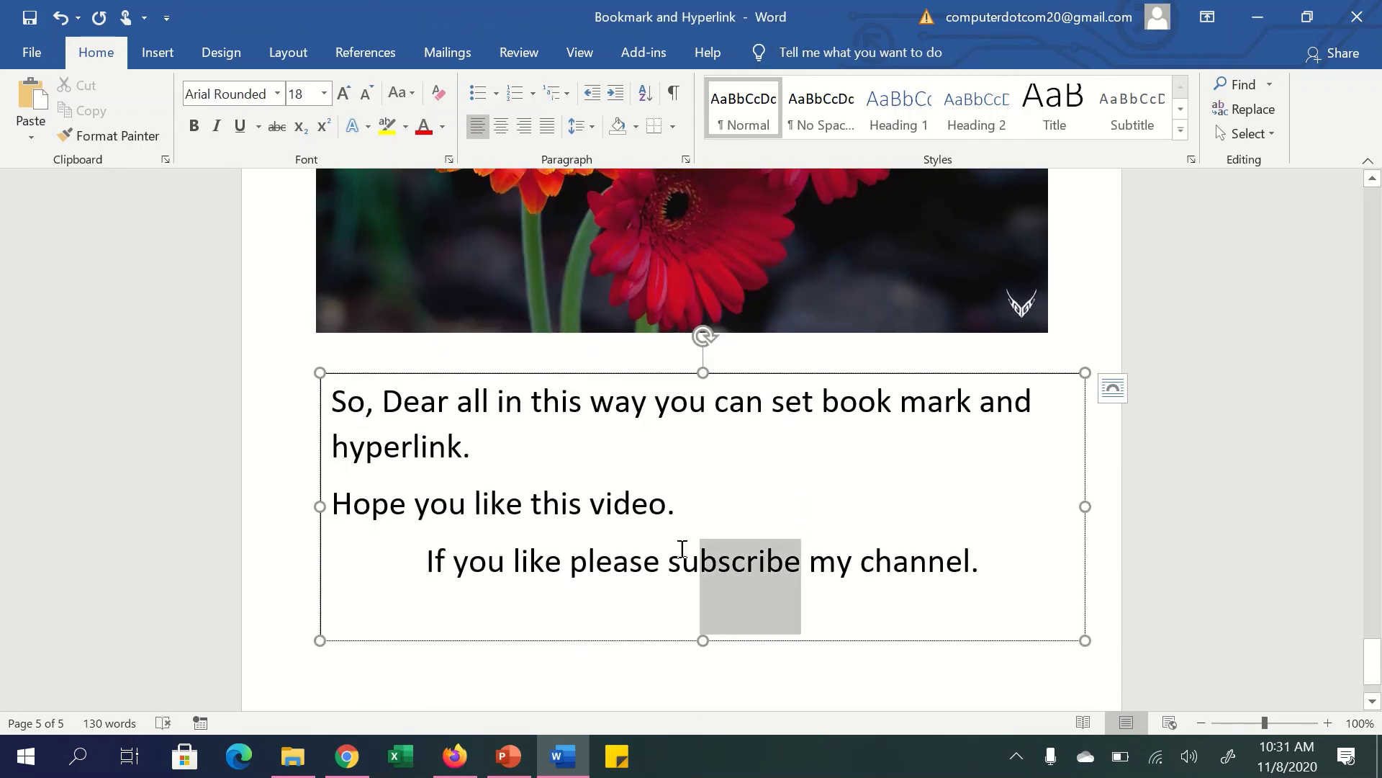
left_click(405, 127)
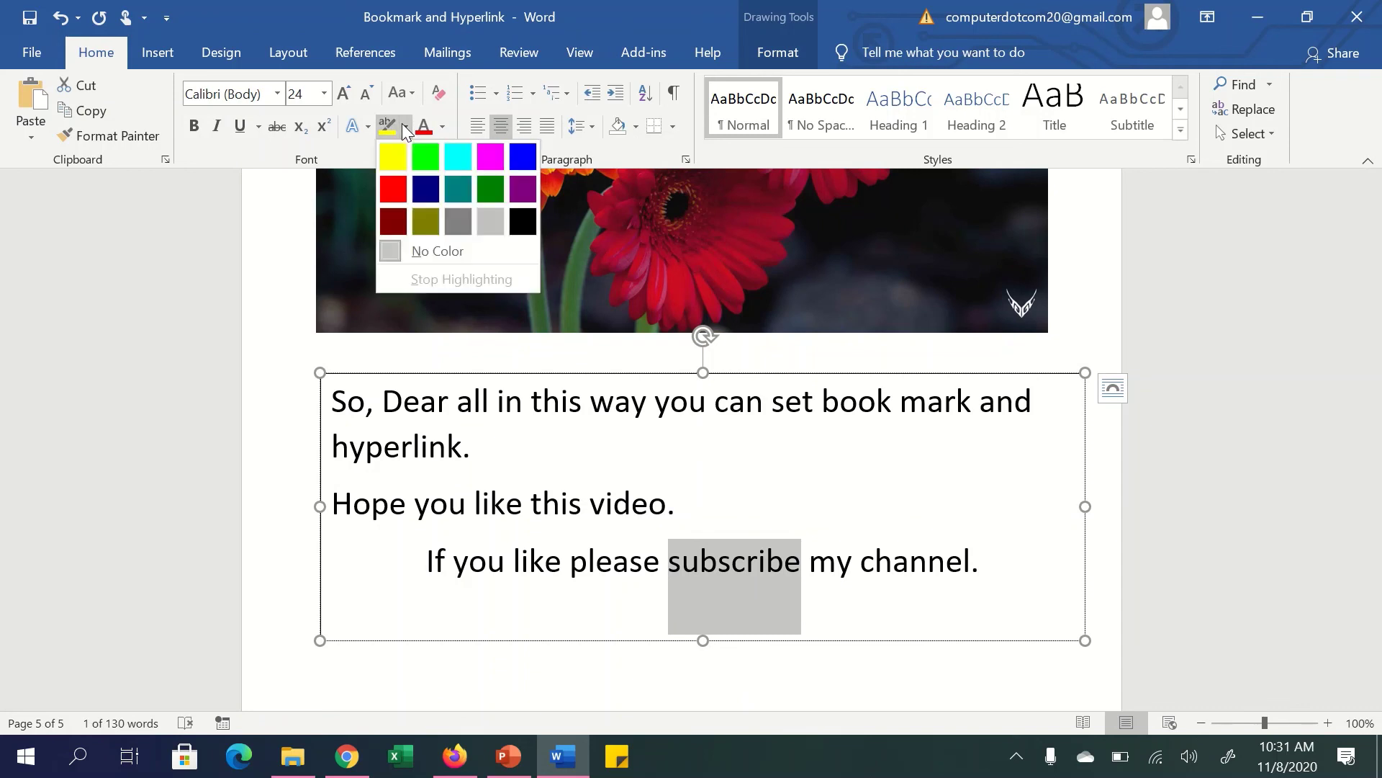
key("Escape")
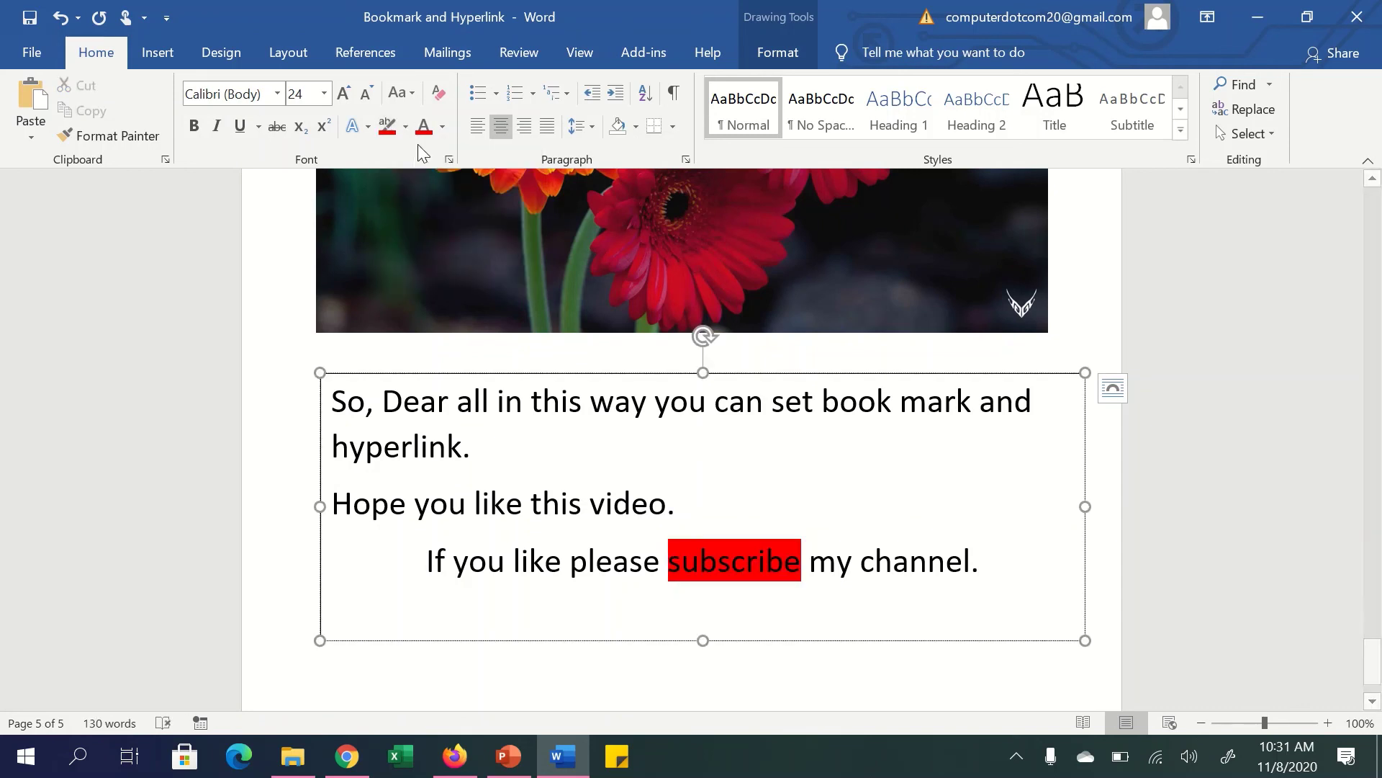
left_click(442, 127)
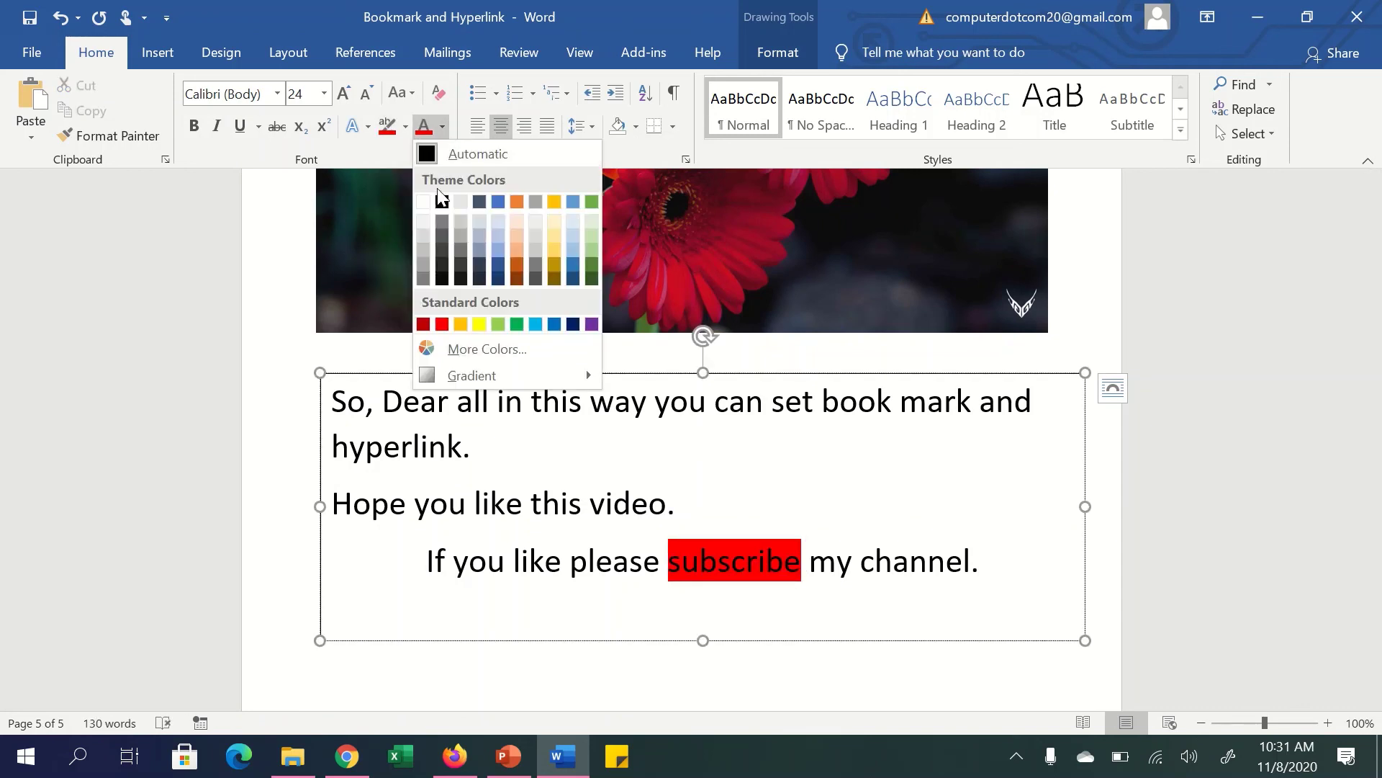
left_click(423, 205)
triple_click(747, 569)
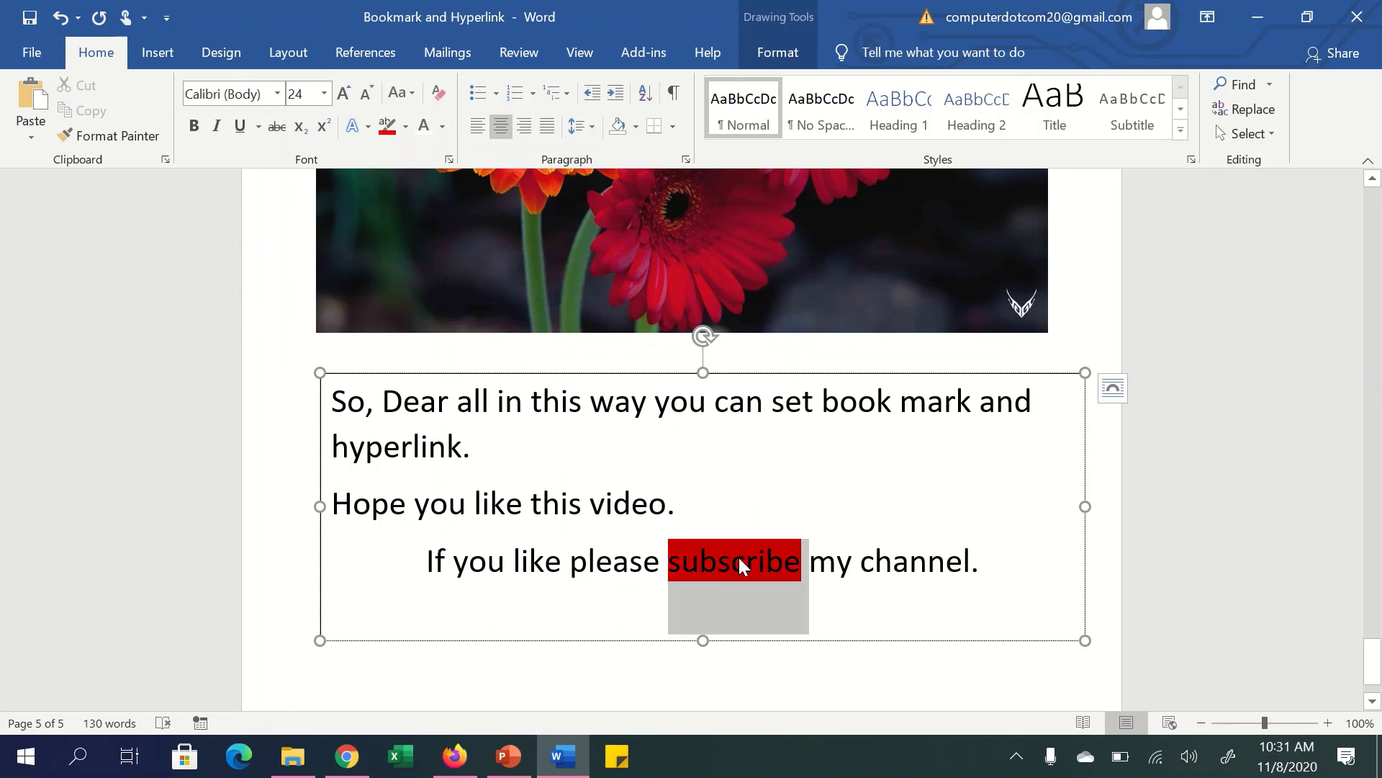
left_click_drag(800, 568, 668, 568)
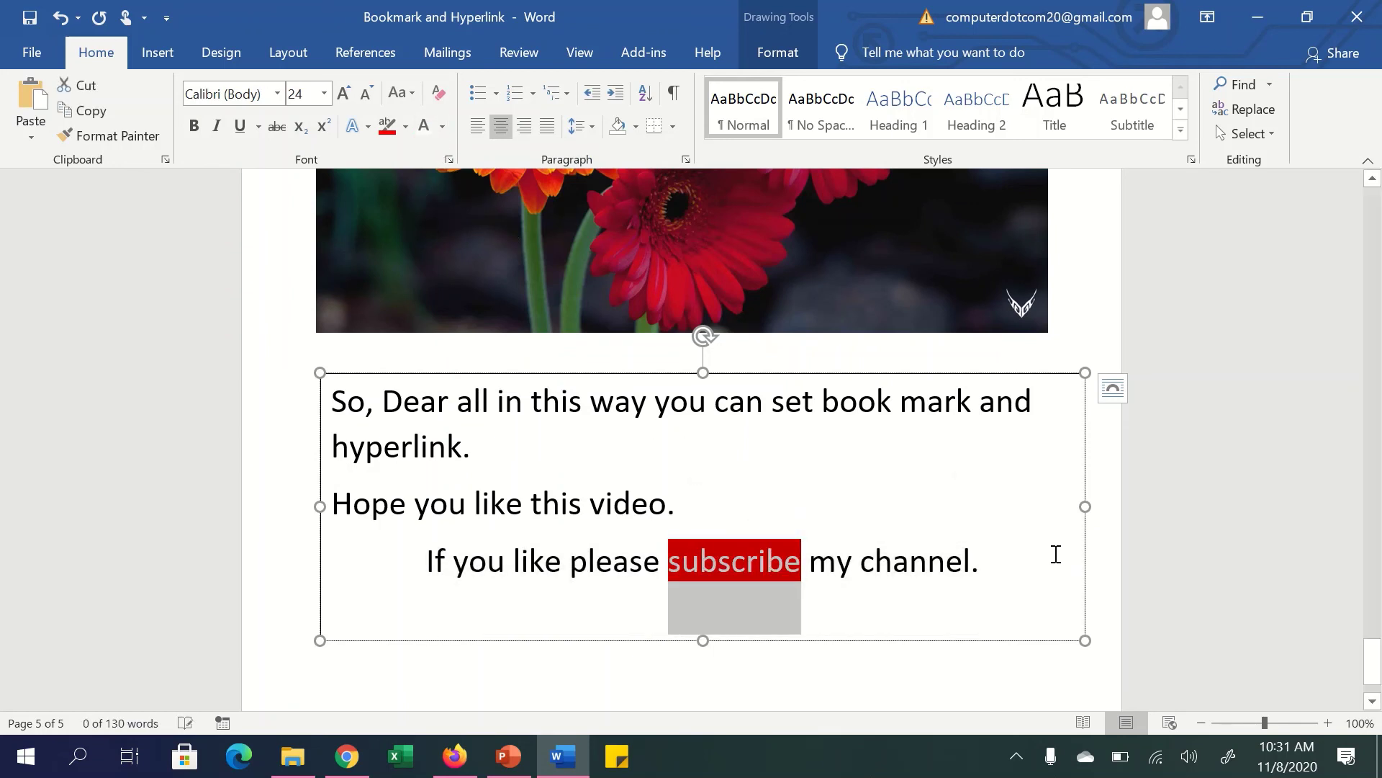
key("Up")
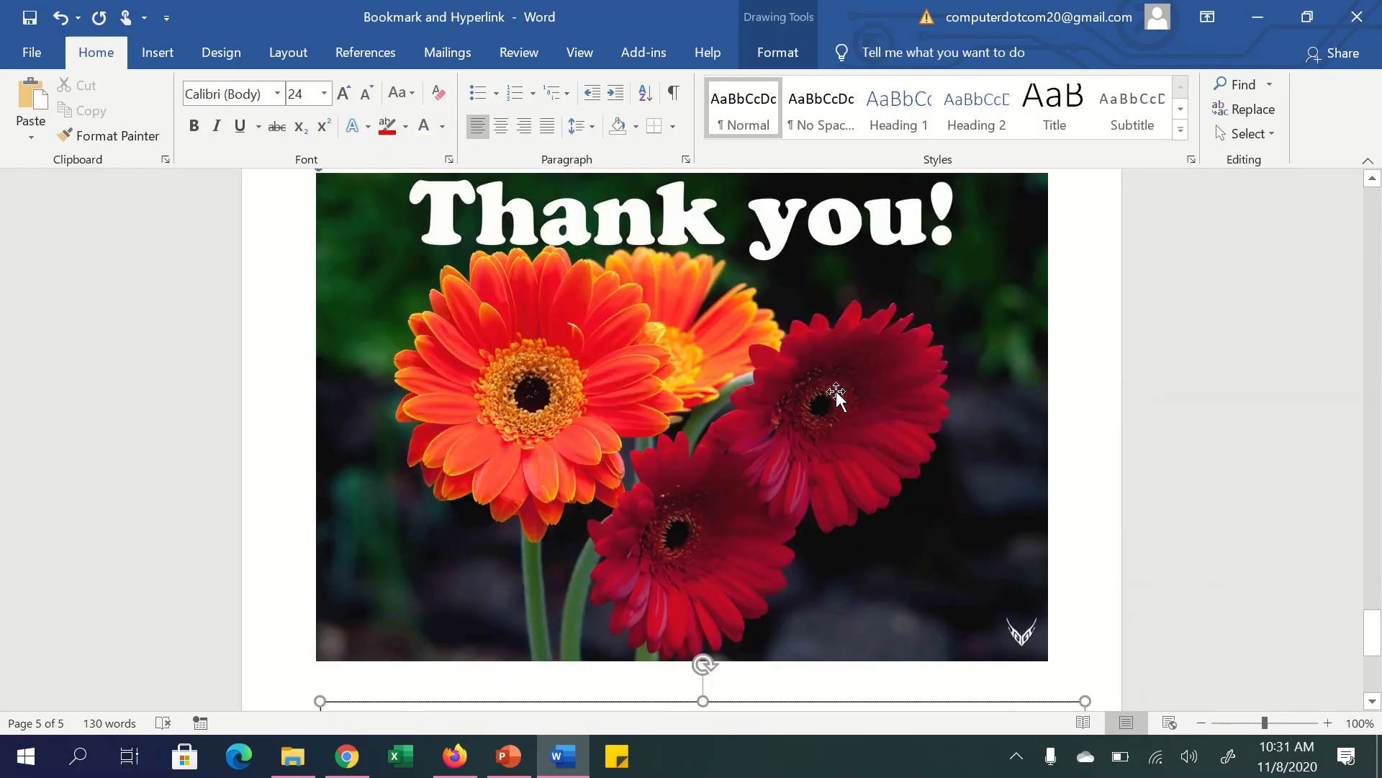